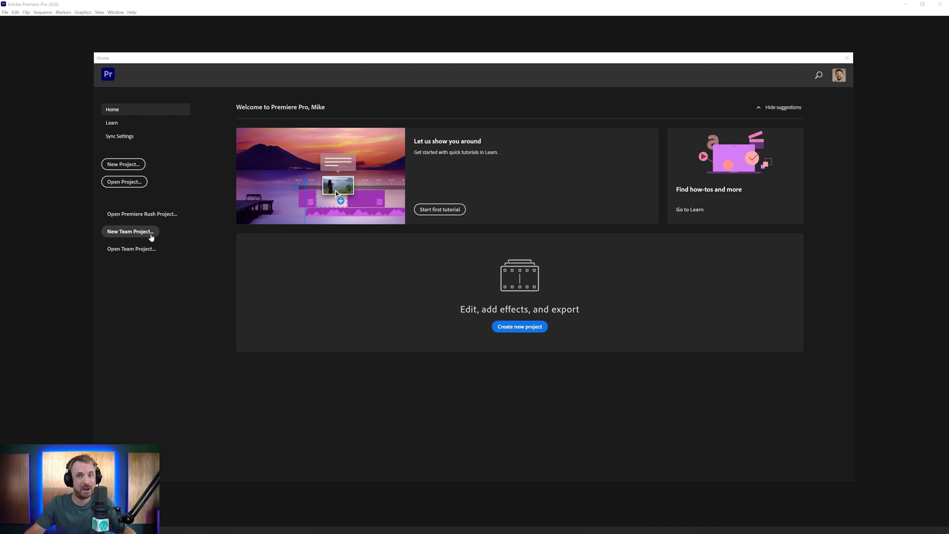
# - Name a new team project 'Music Radio Creative' and invite a collaborator by their e-mail address
pyautogui.click(151, 236)
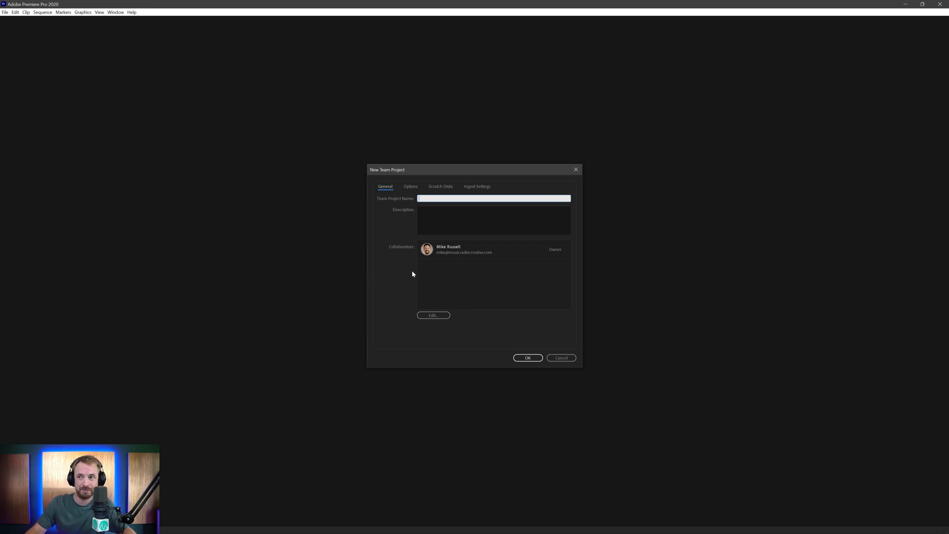
pyautogui.write('Music')
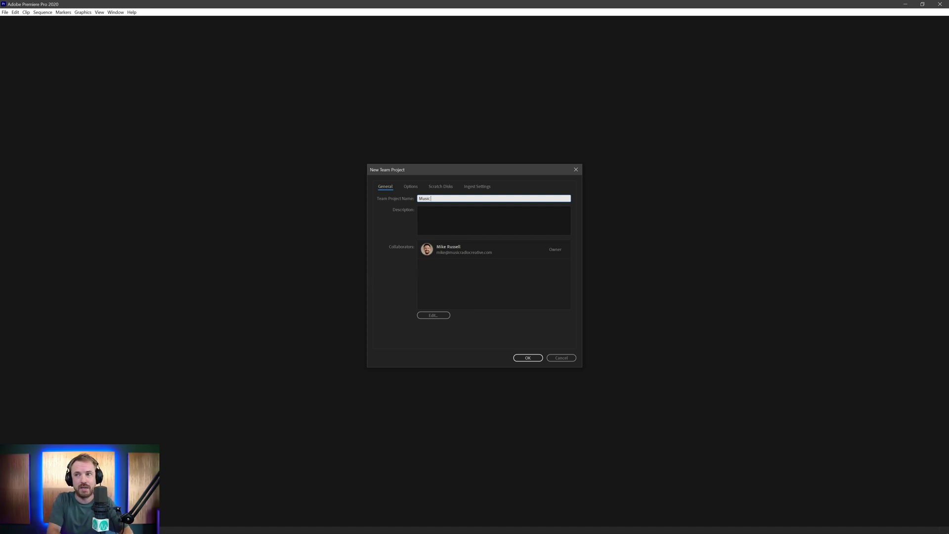
pyautogui.write(' Radio Creat')
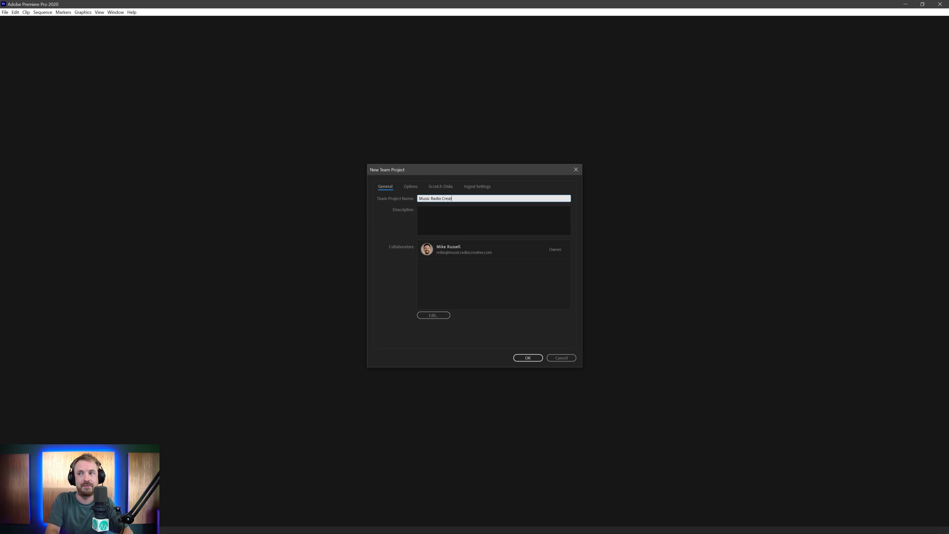
pyautogui.write('ive')
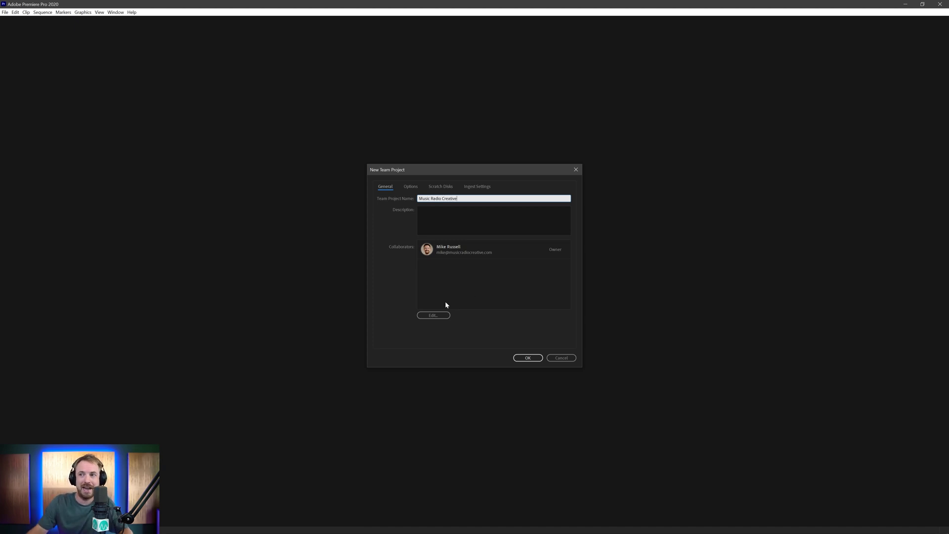
pyautogui.click(433, 315)
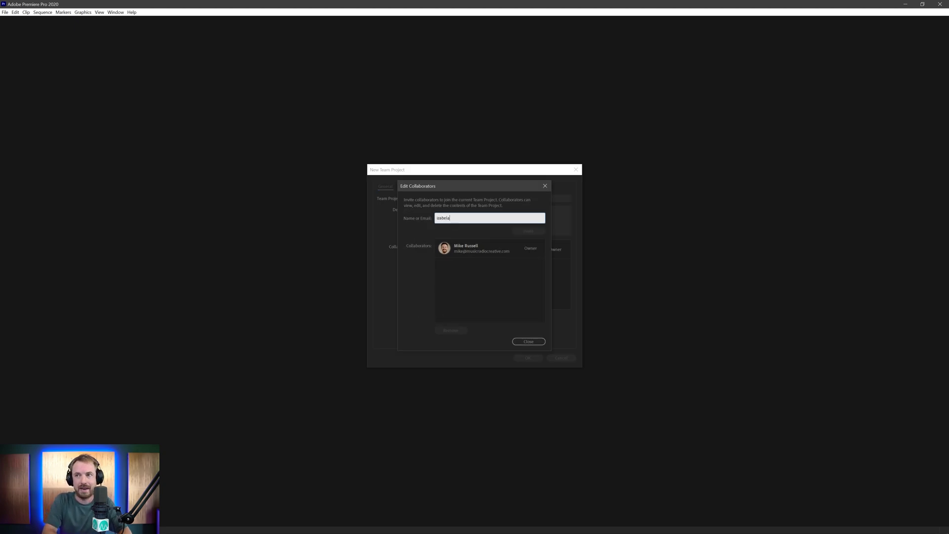
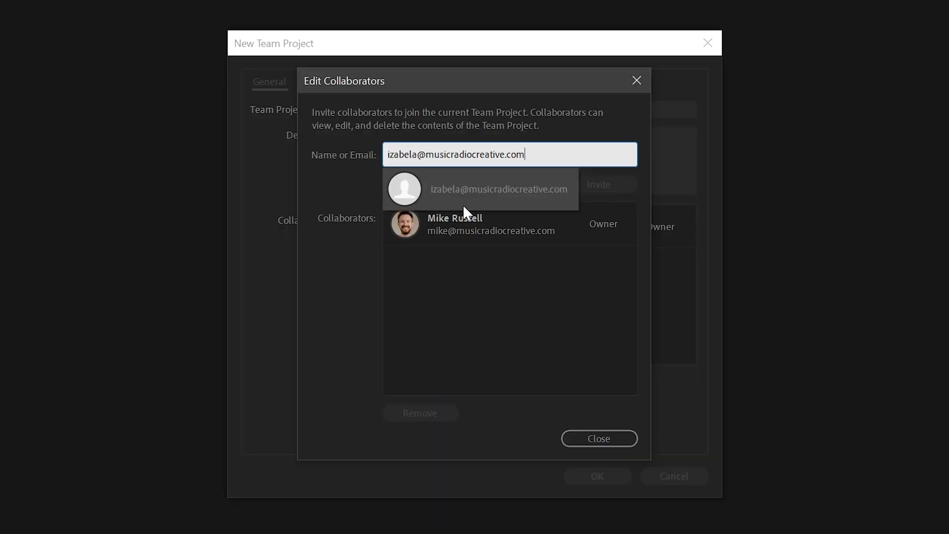
pyautogui.press('Return')
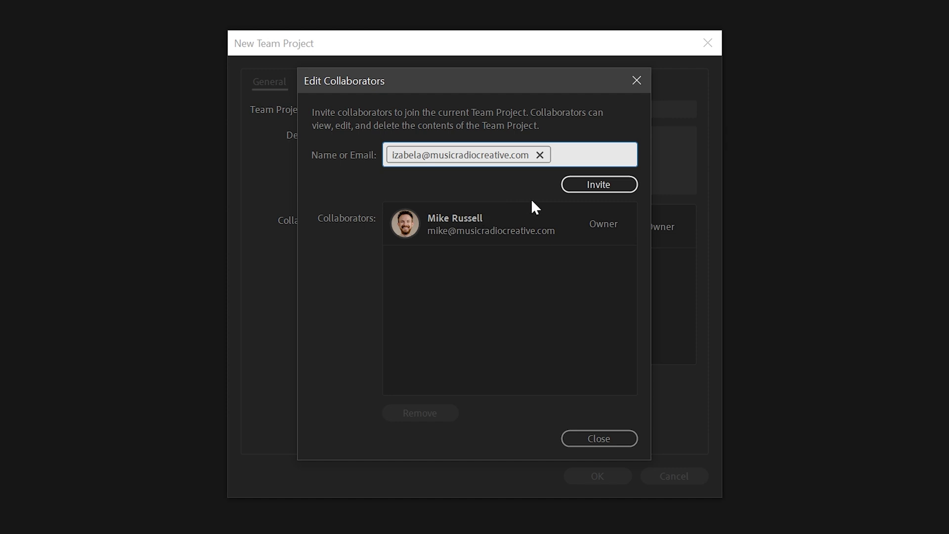
pyautogui.click(570, 187)
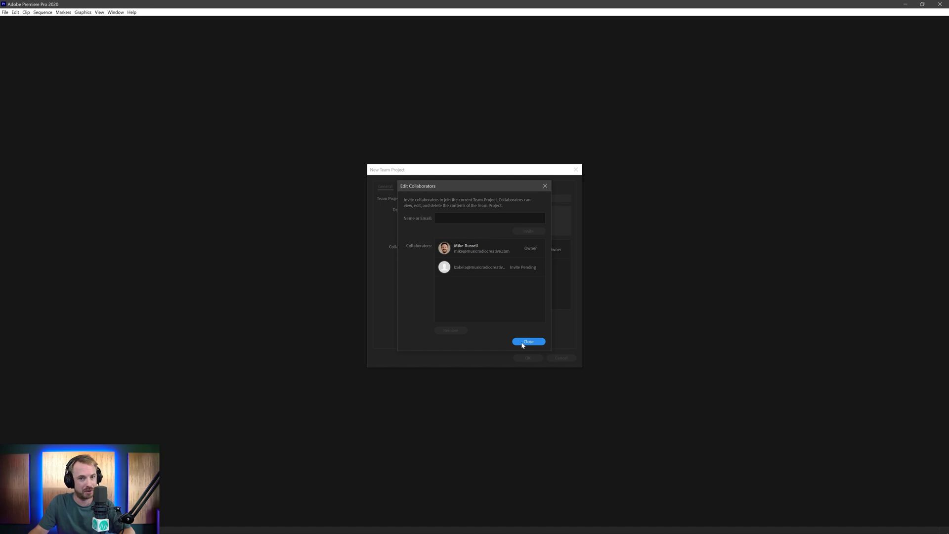
pyautogui.click(525, 342)
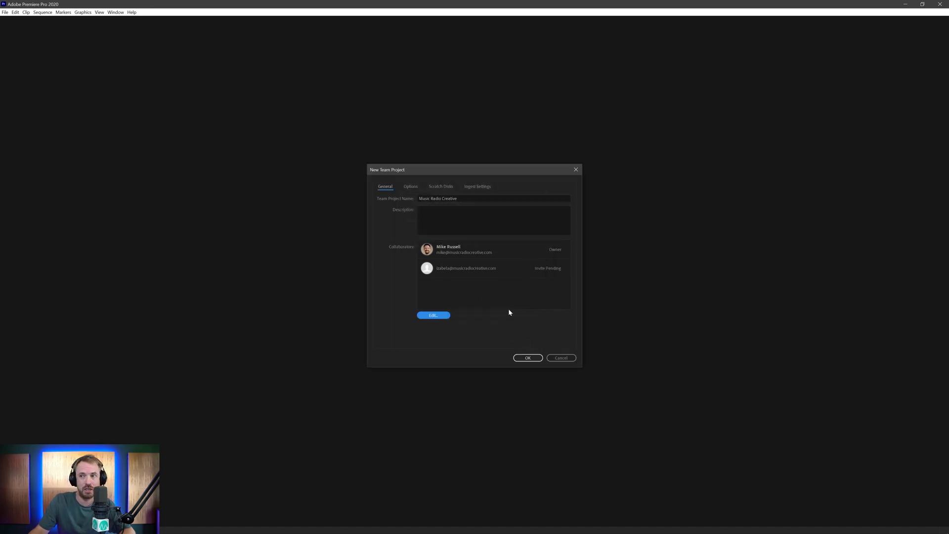
# - Create the Music Radio Creative team project and switch to the Audio workspace
pyautogui.click(518, 358)
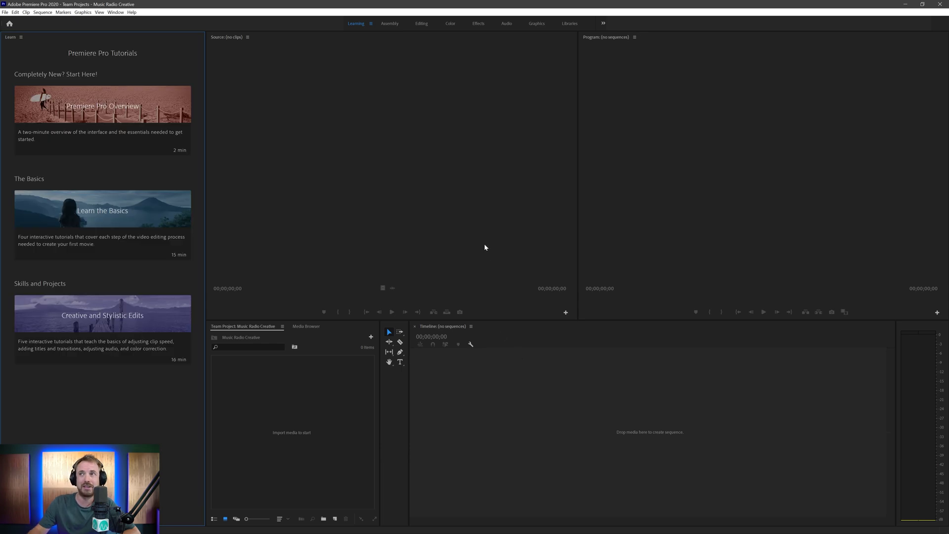
pyautogui.click(506, 24)
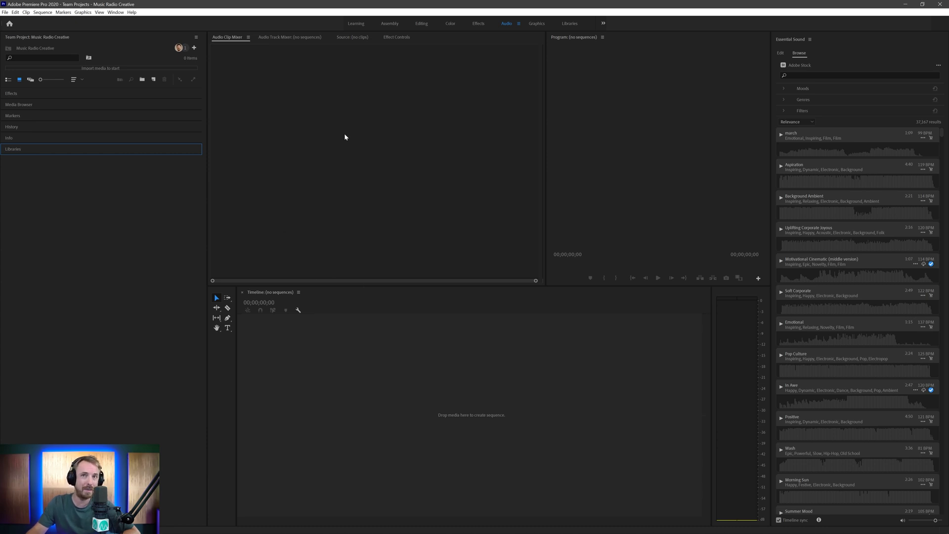
# - In the Editing workspace, start a new sequence from the Digital SLR 1080p DSLR 1080p30 preset
pyautogui.click(418, 24)
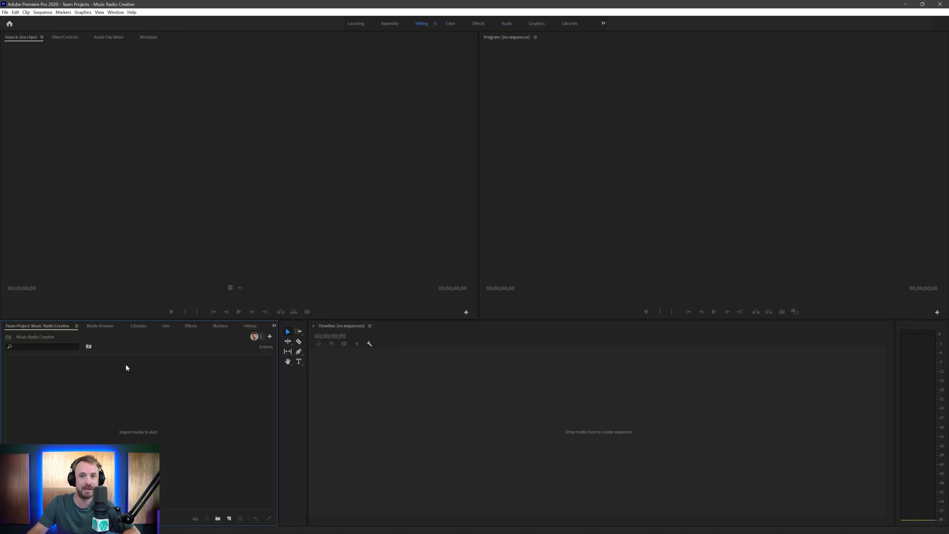
pyautogui.rightClick(107, 416)
pyautogui.moveTo(148, 317)
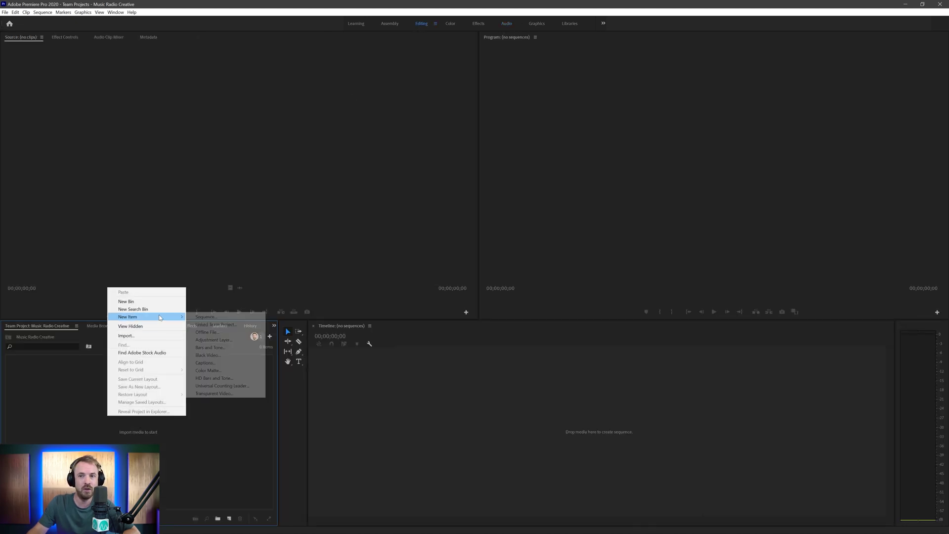
pyautogui.click(197, 317)
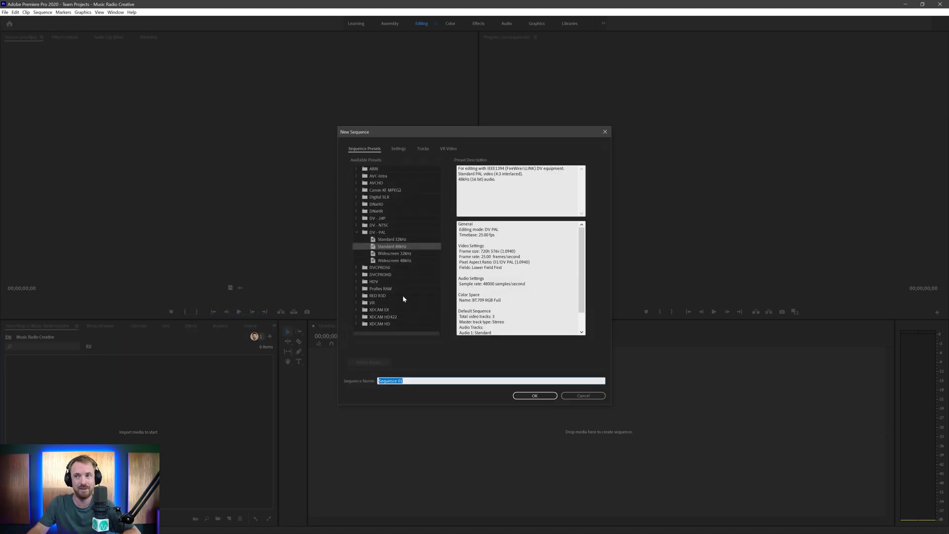
pyautogui.click(357, 196)
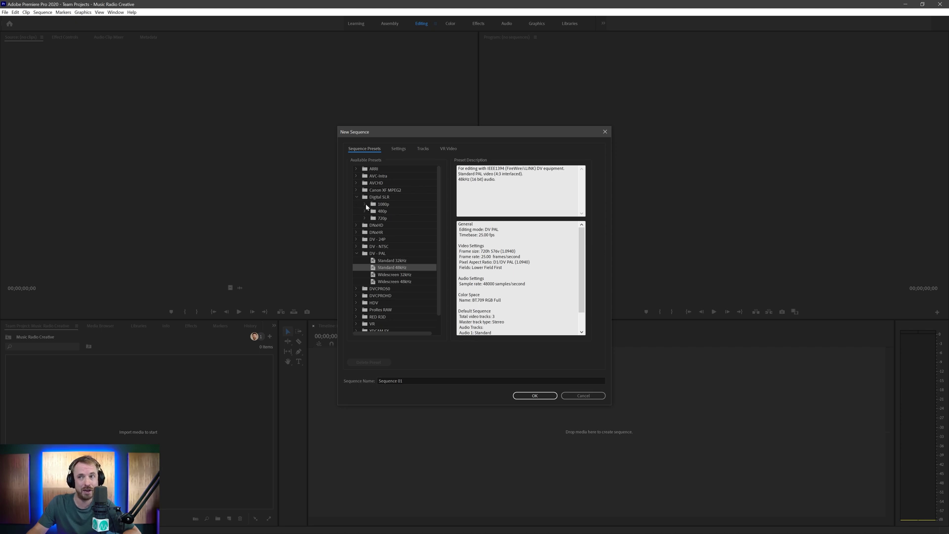
pyautogui.click(366, 204)
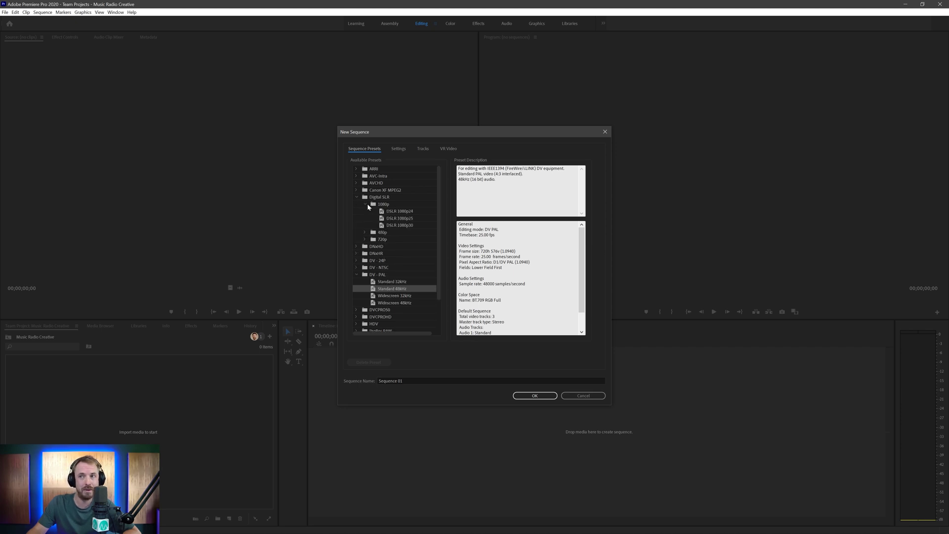
pyautogui.click(398, 226)
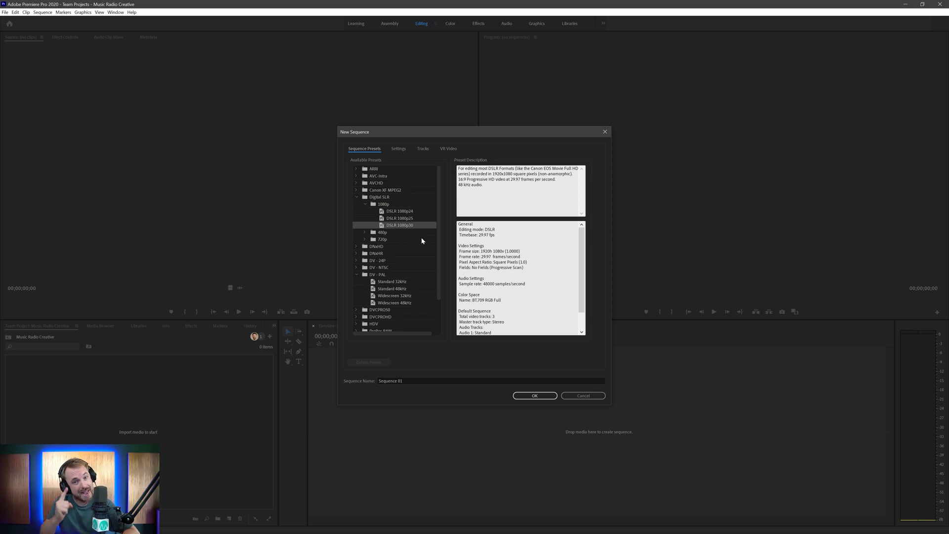
# - Set the audio sample rate to 44100 Hz and display format to Milliseconds, then create the sequence
pyautogui.click(395, 149)
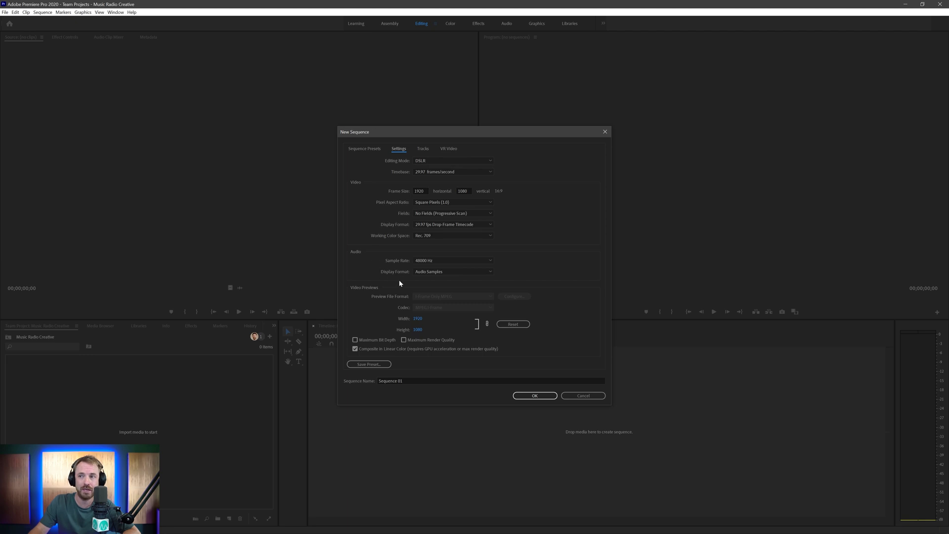
pyautogui.click(422, 260)
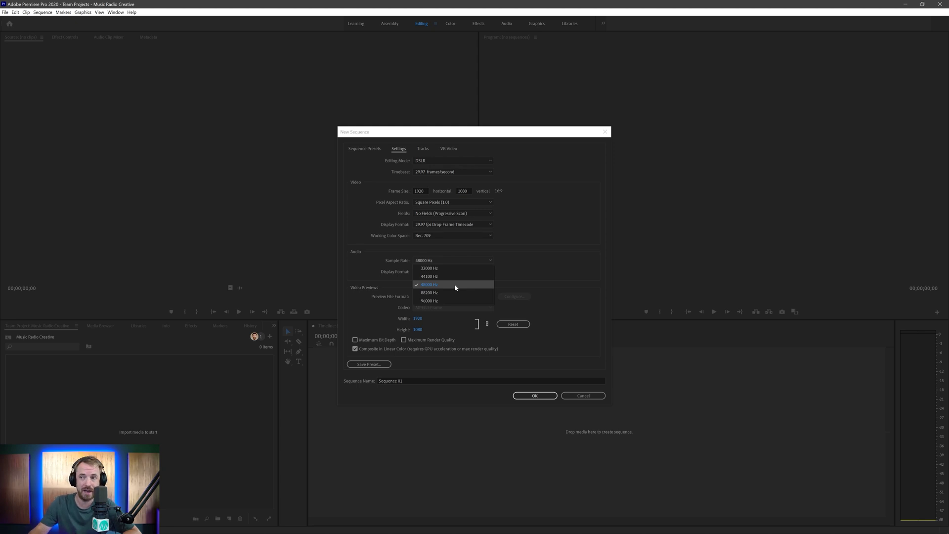
pyautogui.click(456, 277)
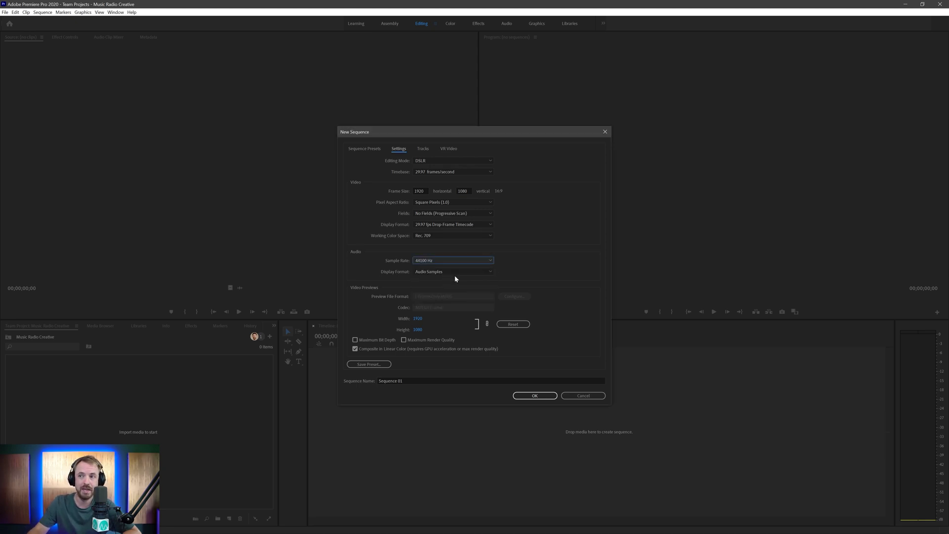
pyautogui.click(454, 272)
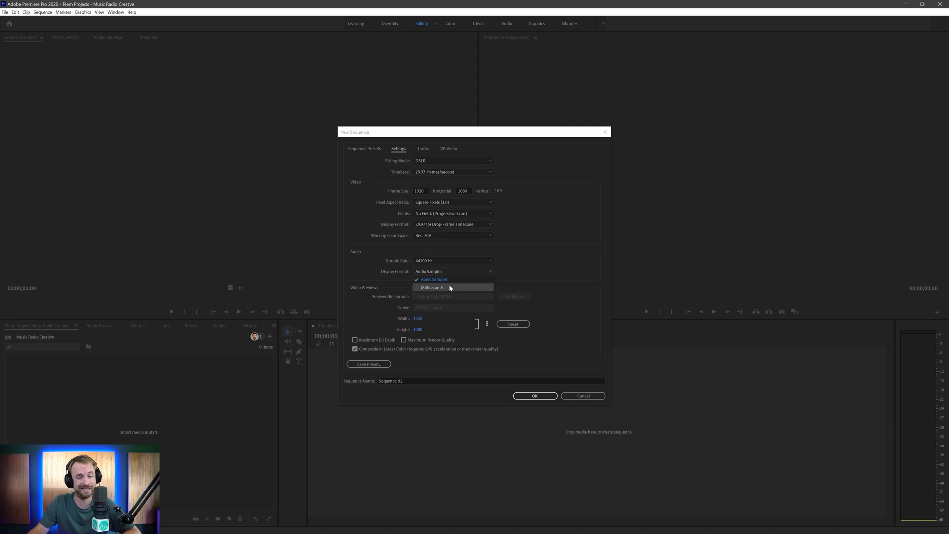
pyautogui.click(450, 287)
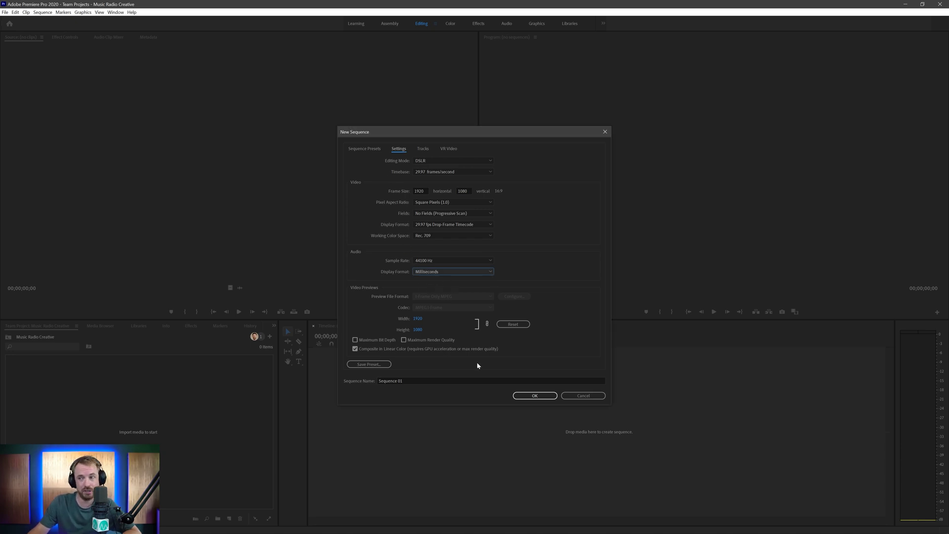
pyautogui.click(539, 396)
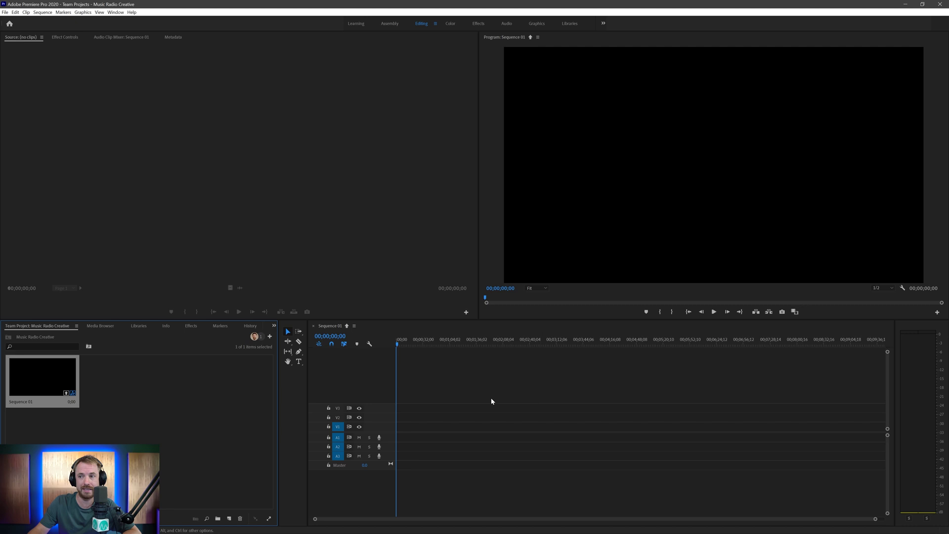
# - Return the playhead to the start and switch the time ruler to Show Audio Time Units
pyautogui.moveTo(404, 340)
pyautogui.mouseDown()
pyautogui.moveTo(437, 344)
pyautogui.moveTo(398, 342)
pyautogui.mouseUp()
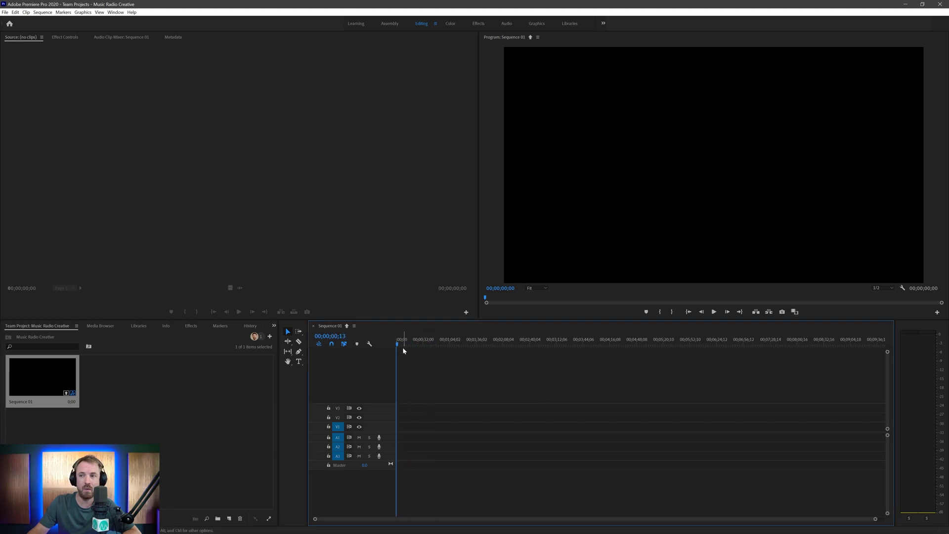
pyautogui.rightClick(408, 343)
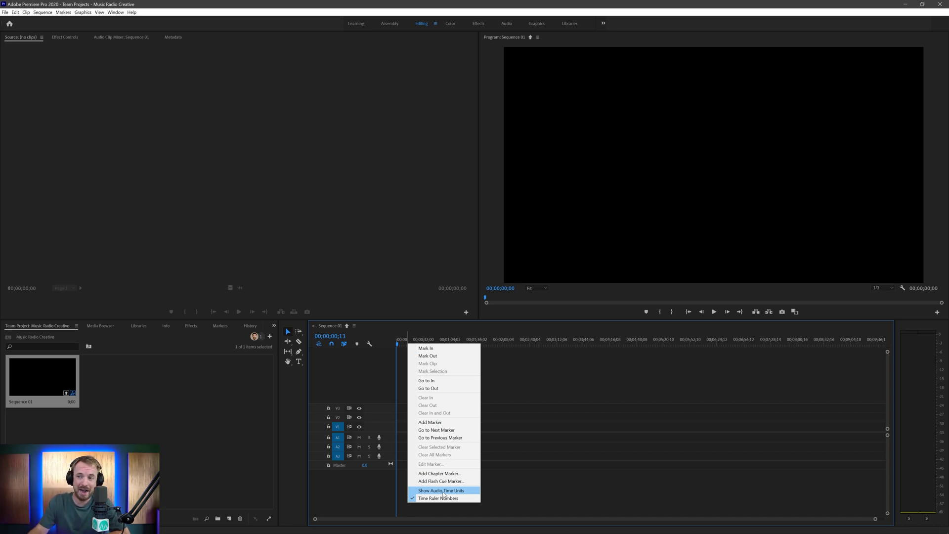
pyautogui.click(397, 345)
pyautogui.moveTo(423, 345); pyautogui.dragTo(395, 347)
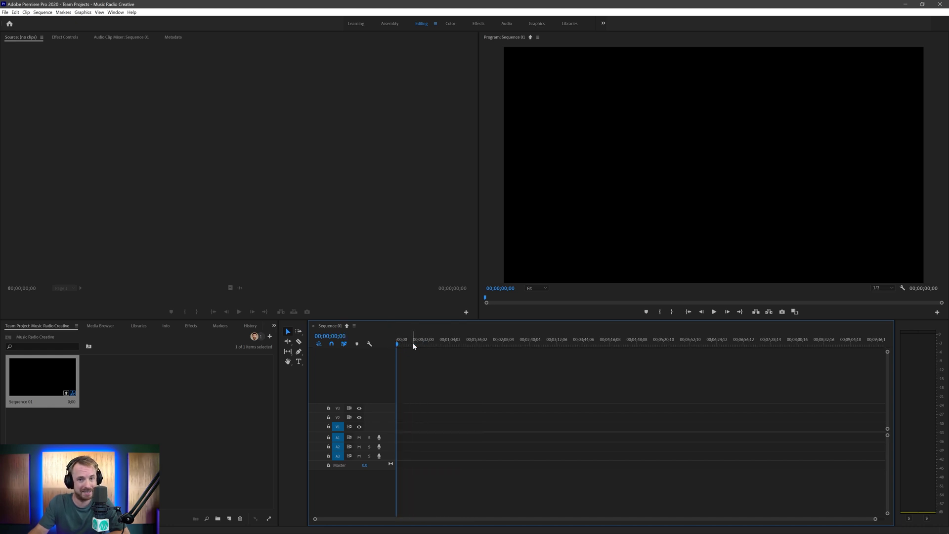
pyautogui.rightClick(405, 343)
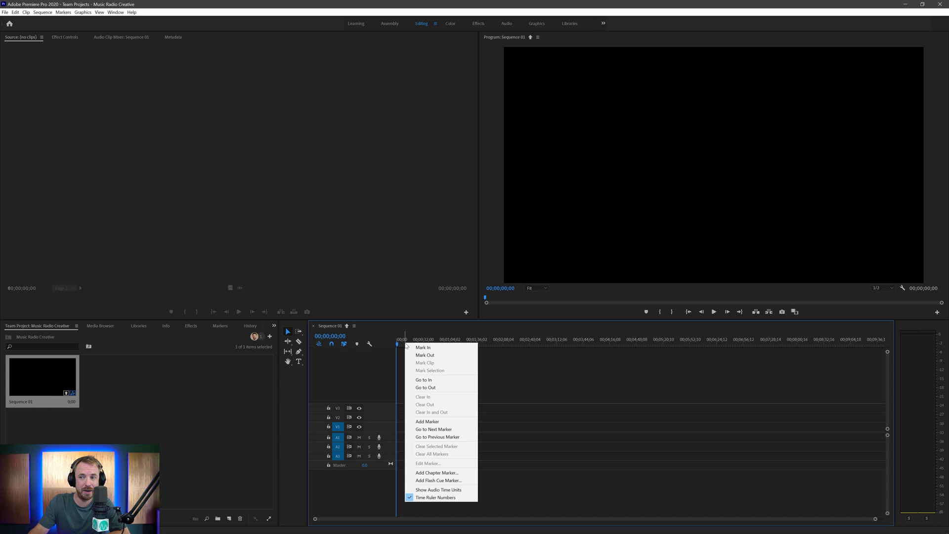
pyautogui.click(429, 490)
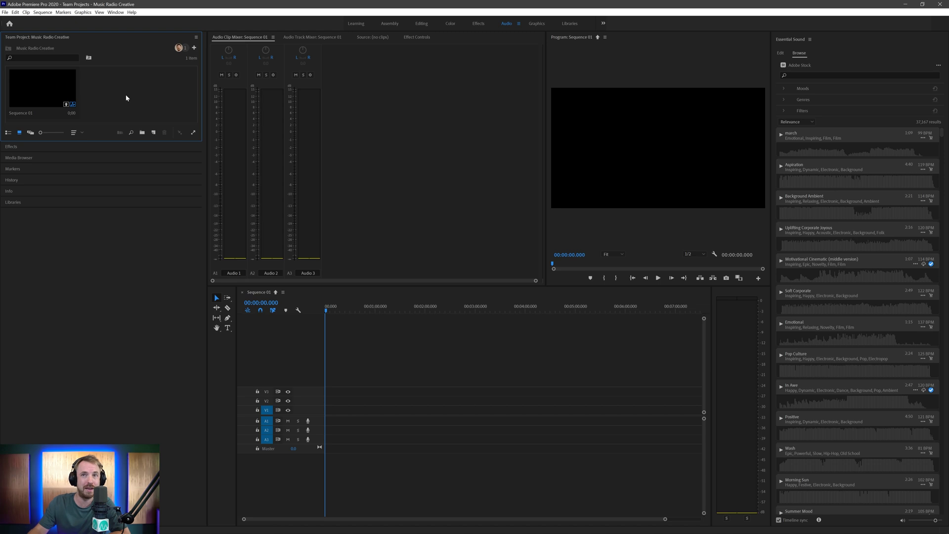
# - In the Media Browser, navigate Google Drive > Producers > Library > Imaging SFX to the WIPES folder in List View
pyautogui.click(38, 159)
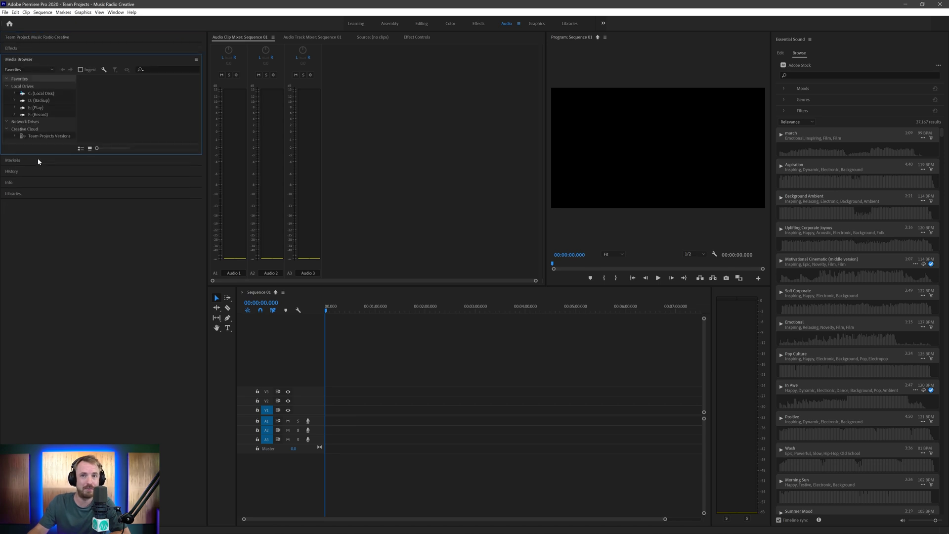
pyautogui.click(45, 102)
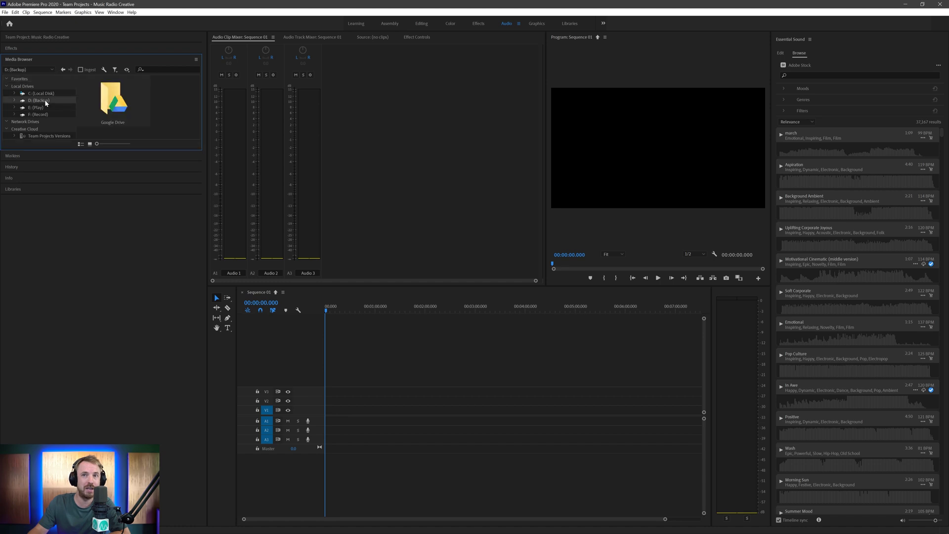
pyautogui.doubleClick(117, 108)
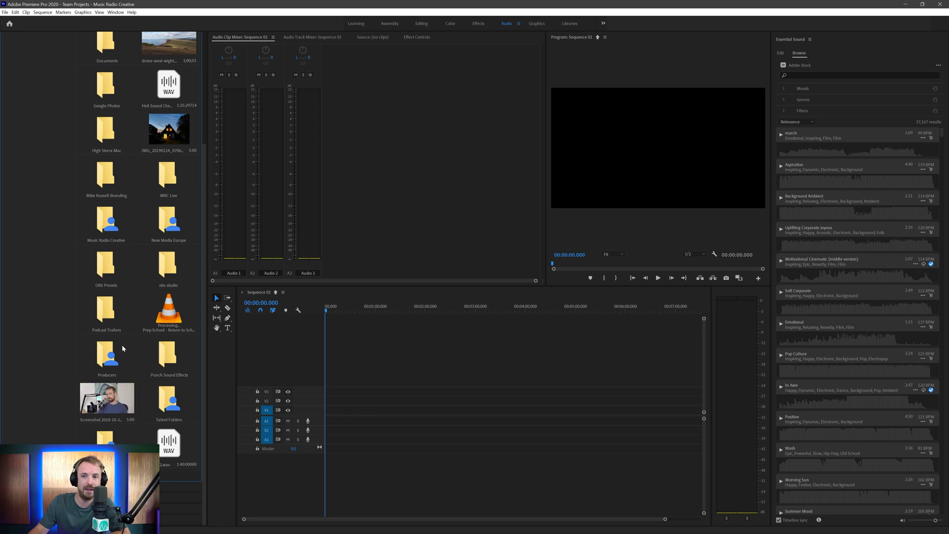
pyautogui.doubleClick(115, 345)
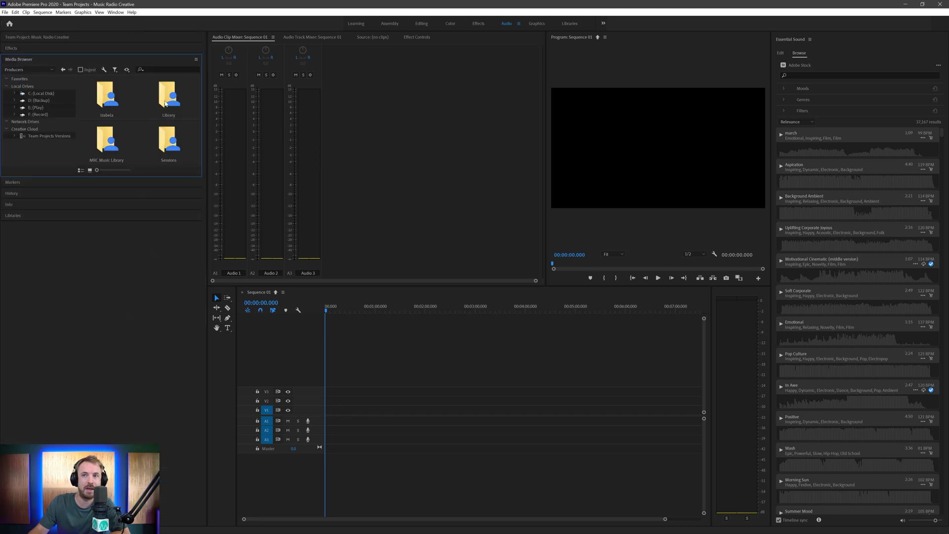
pyautogui.doubleClick(165, 103)
pyautogui.doubleClick(110, 142)
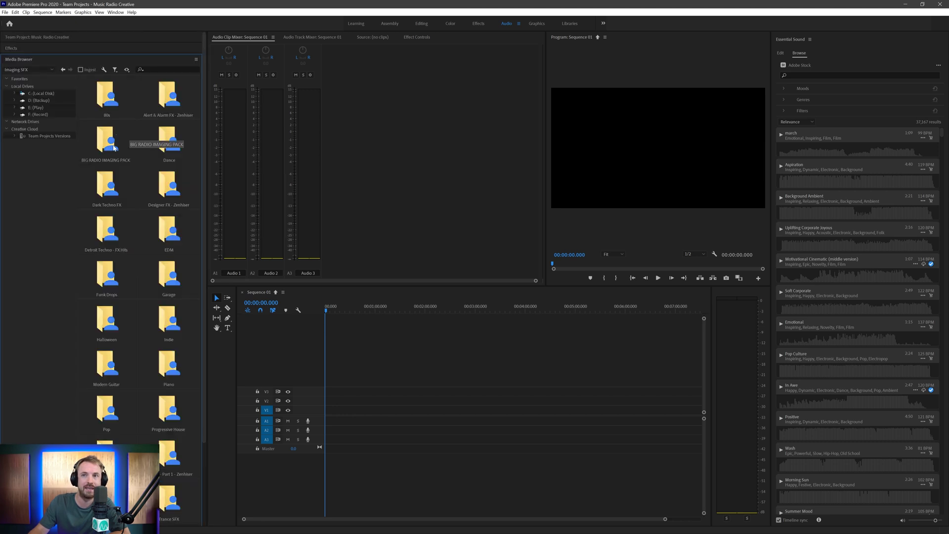
pyautogui.doubleClick(114, 148)
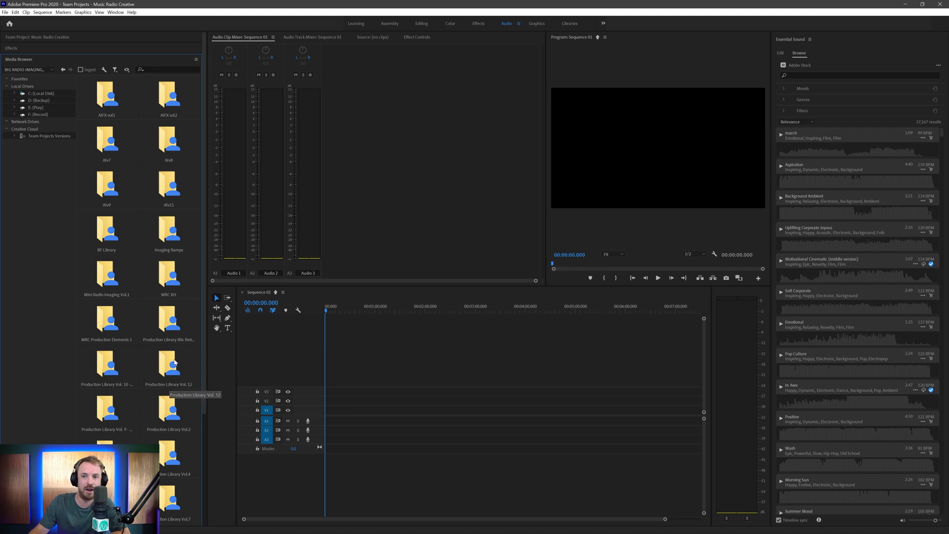
pyautogui.doubleClick(109, 421)
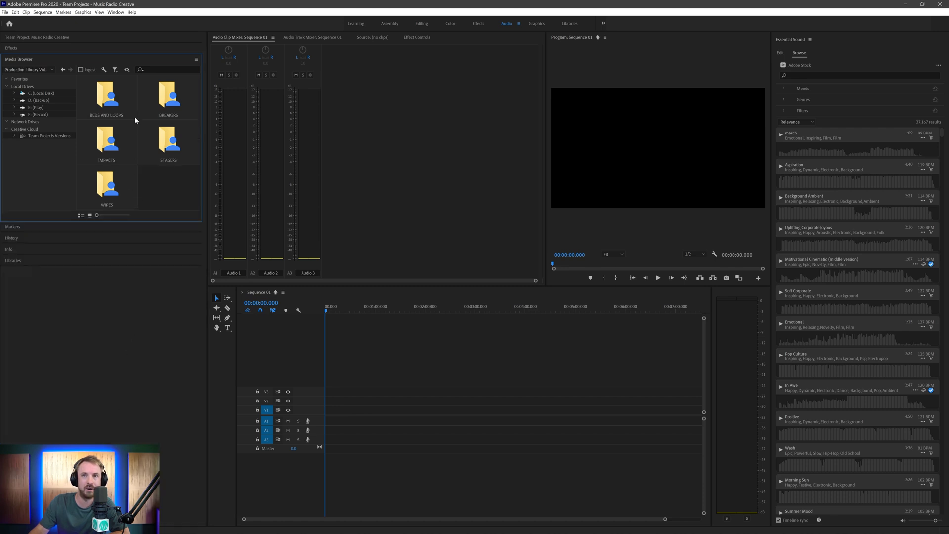
pyautogui.click(81, 216)
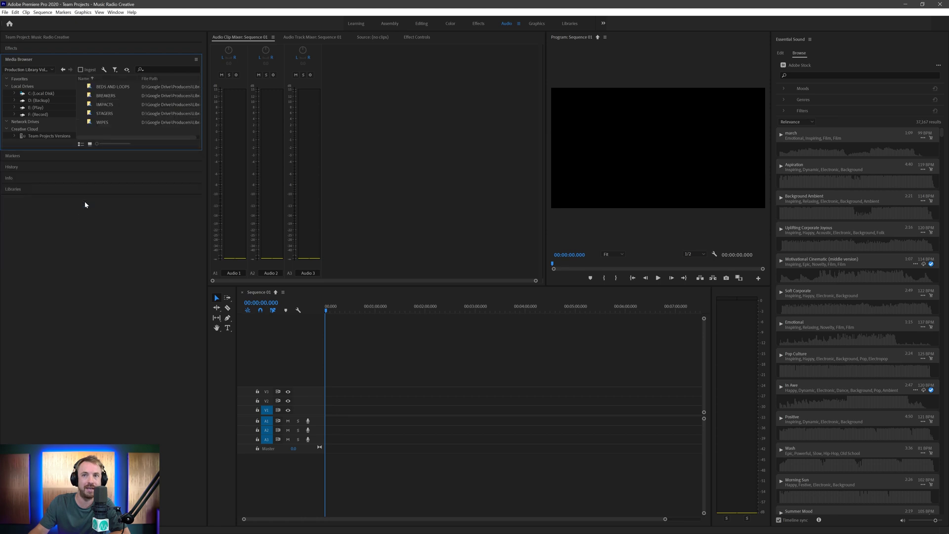
pyautogui.doubleClick(106, 124)
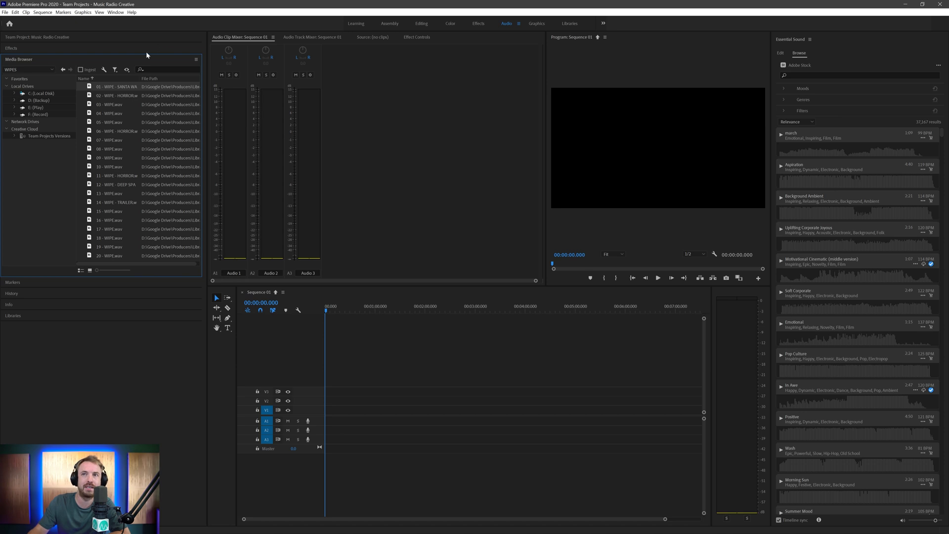
# - Undock the Media Browser as a floating window, move it upward, then make the timeline active
pyautogui.click(194, 59)
pyautogui.click(217, 69)
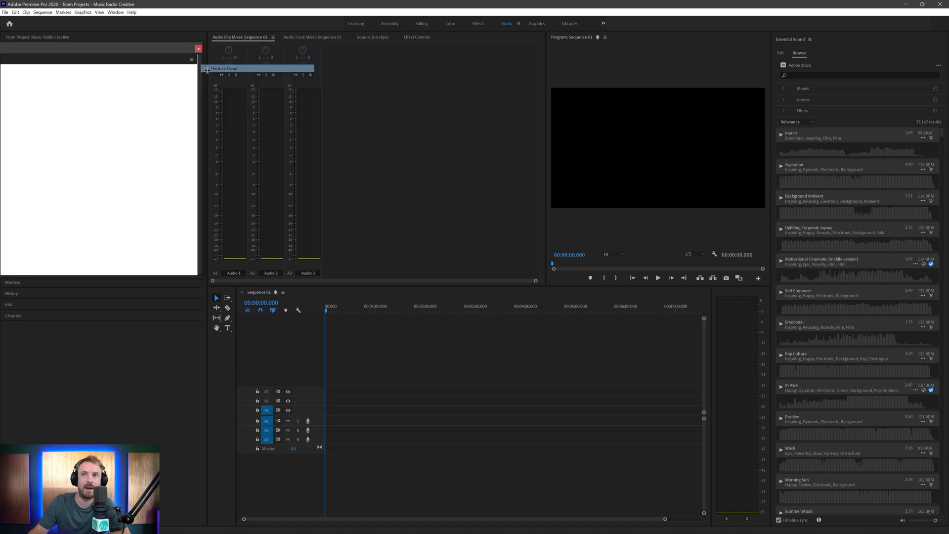
pyautogui.moveTo(158, 53); pyautogui.dragTo(160, 32)
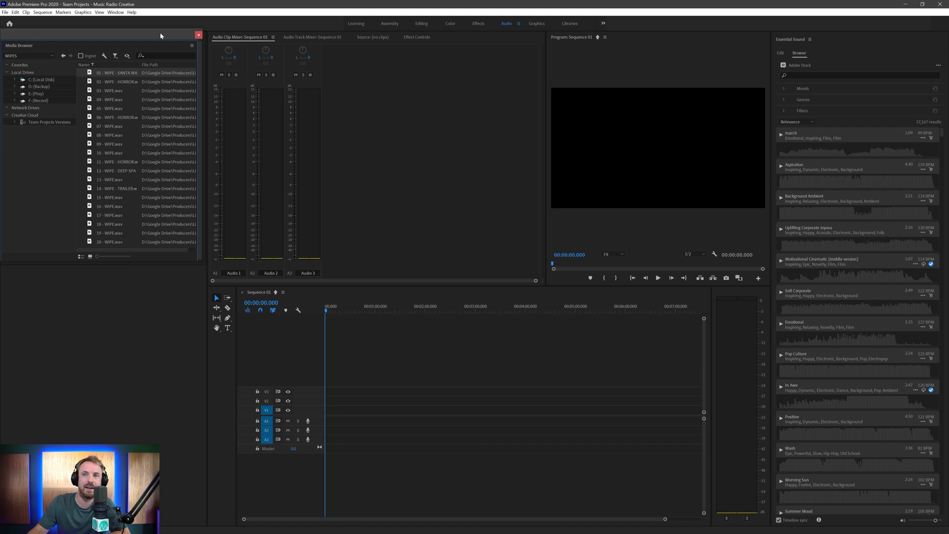
pyautogui.click(188, 261)
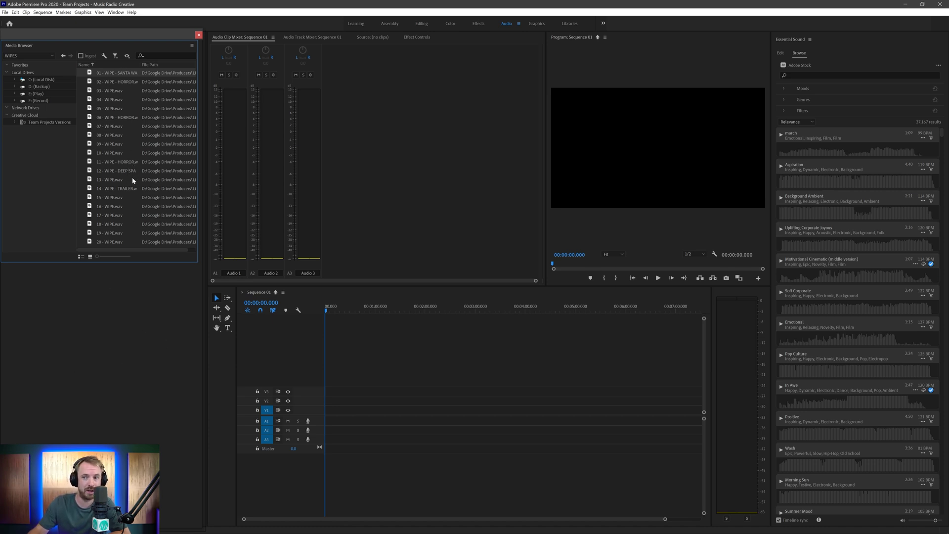
pyautogui.click(334, 401)
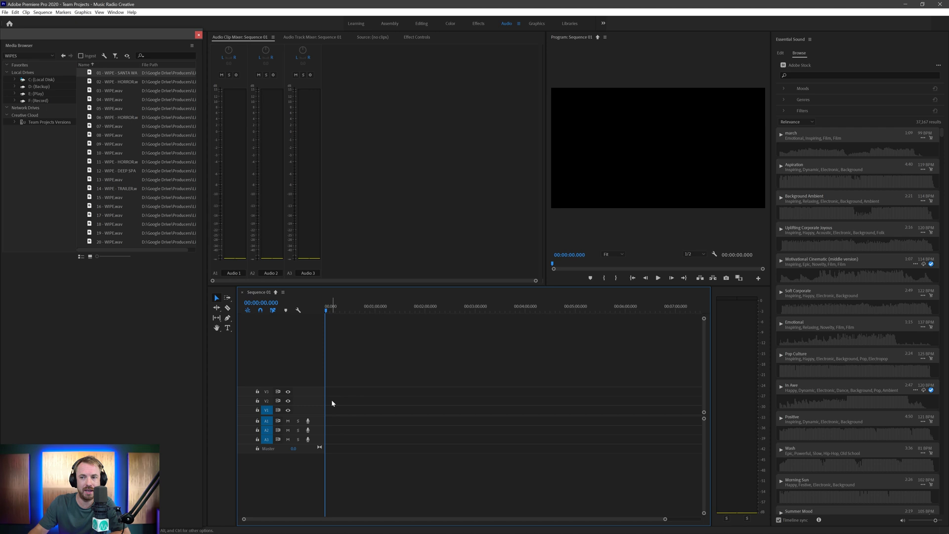
# - Delete the empty video tracks and untarget video track V1
pyautogui.rightClick(302, 402)
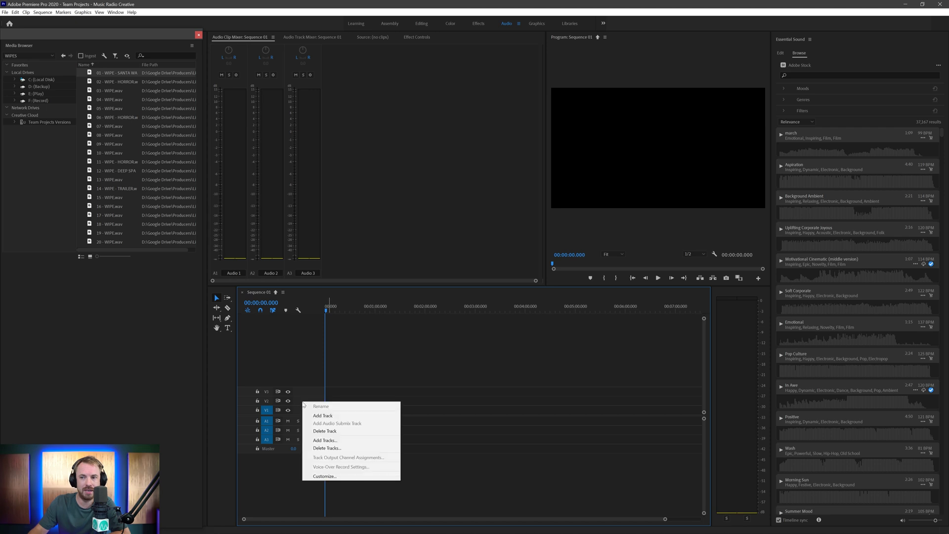
pyautogui.click(325, 448)
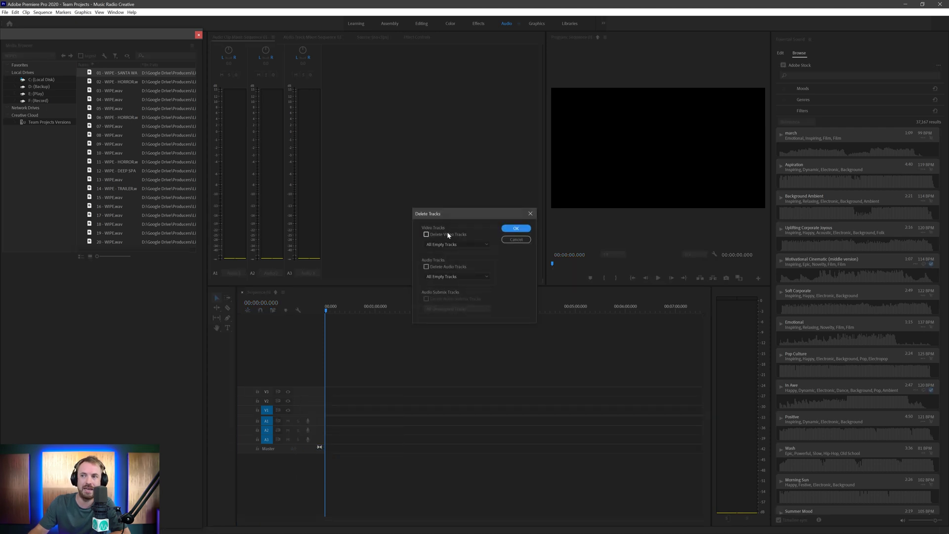
pyautogui.click(448, 233)
pyautogui.click(514, 228)
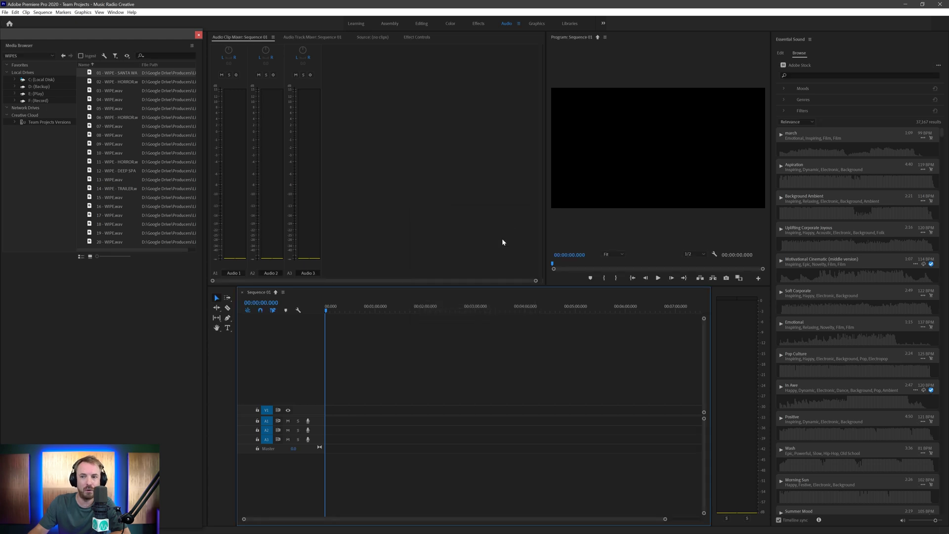
pyautogui.click(272, 410)
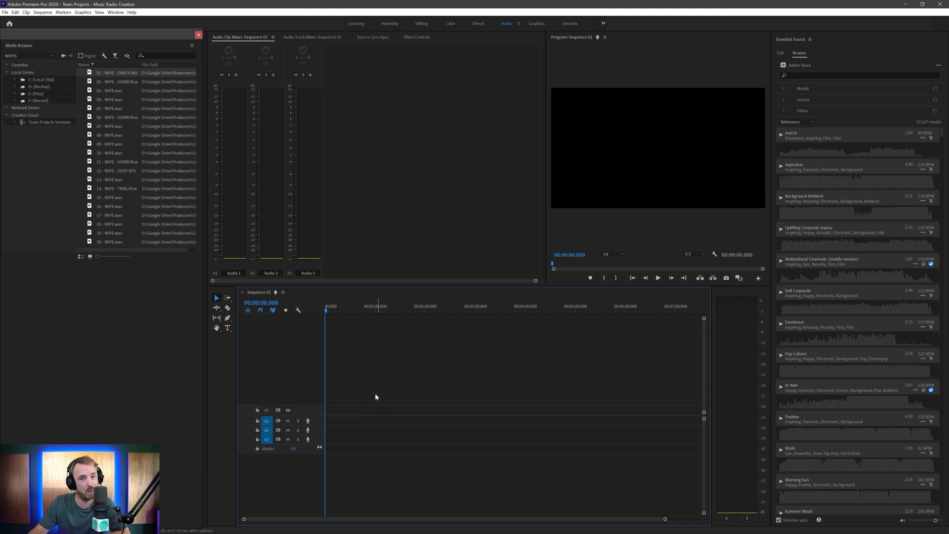
# - Add 3 audio tracks to the sequence
pyautogui.rightClick(322, 434)
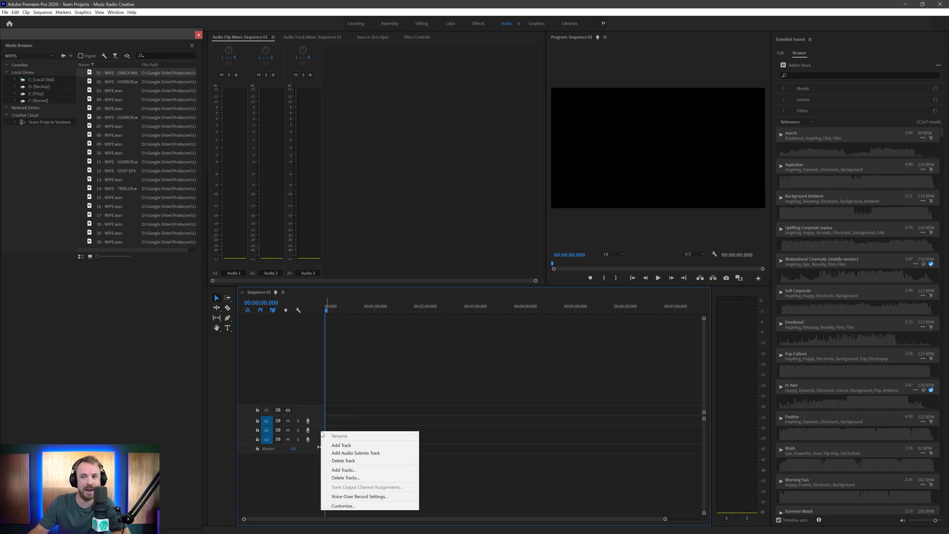
pyautogui.click(337, 470)
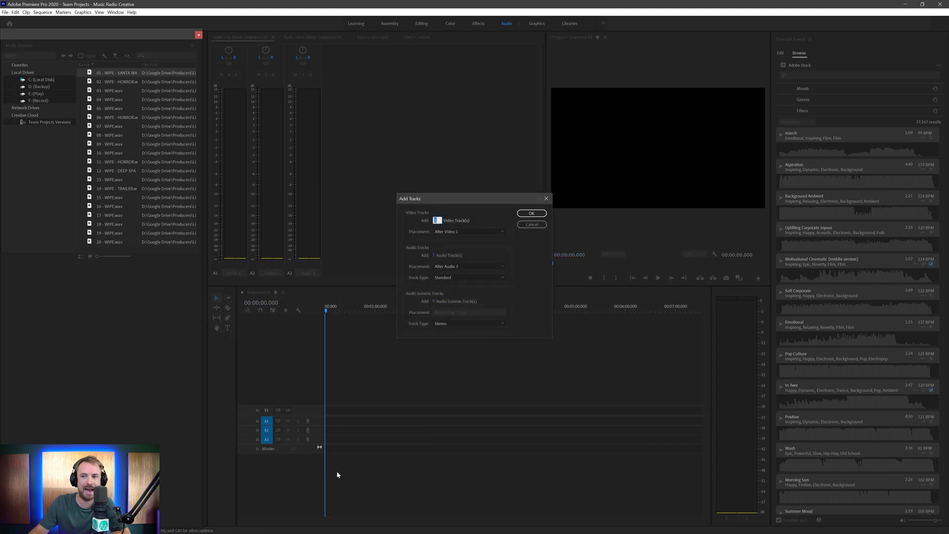
pyautogui.click(437, 255)
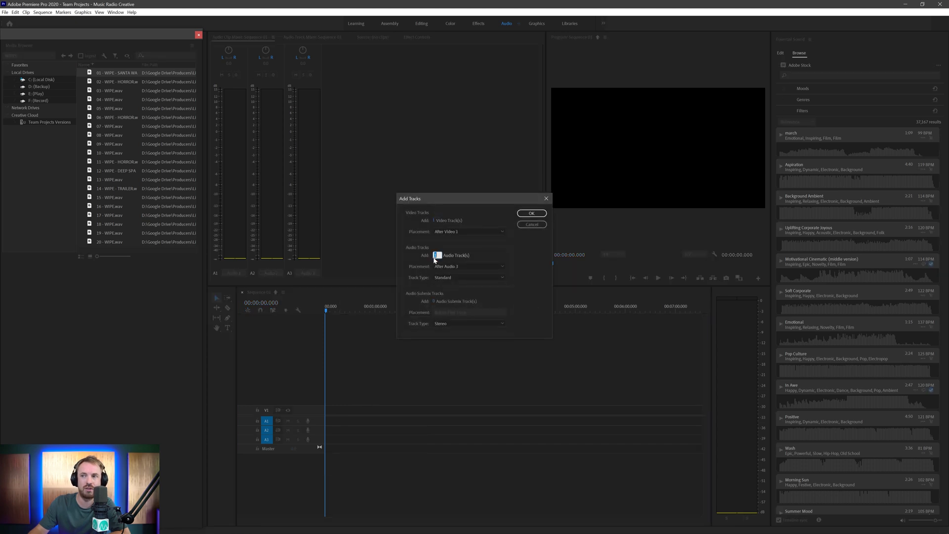
pyautogui.write('3')
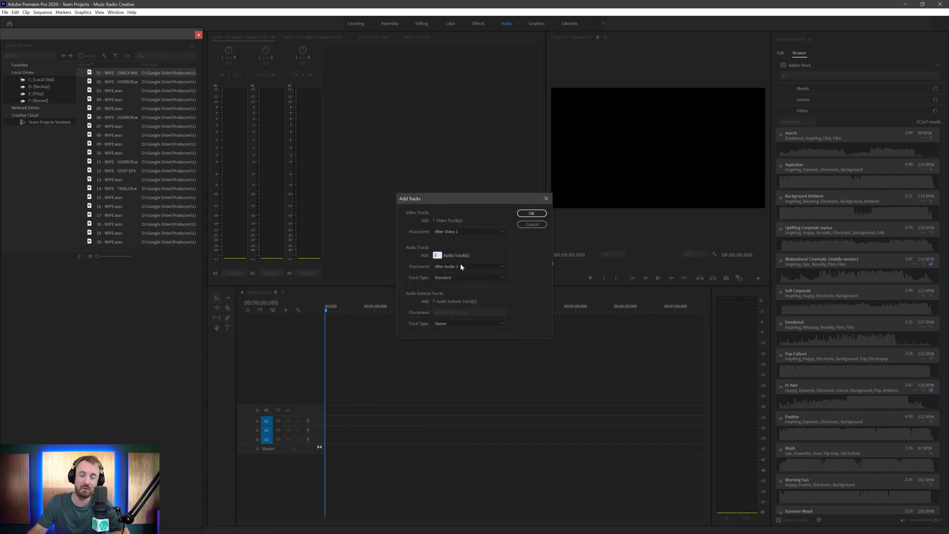
pyautogui.click(531, 213)
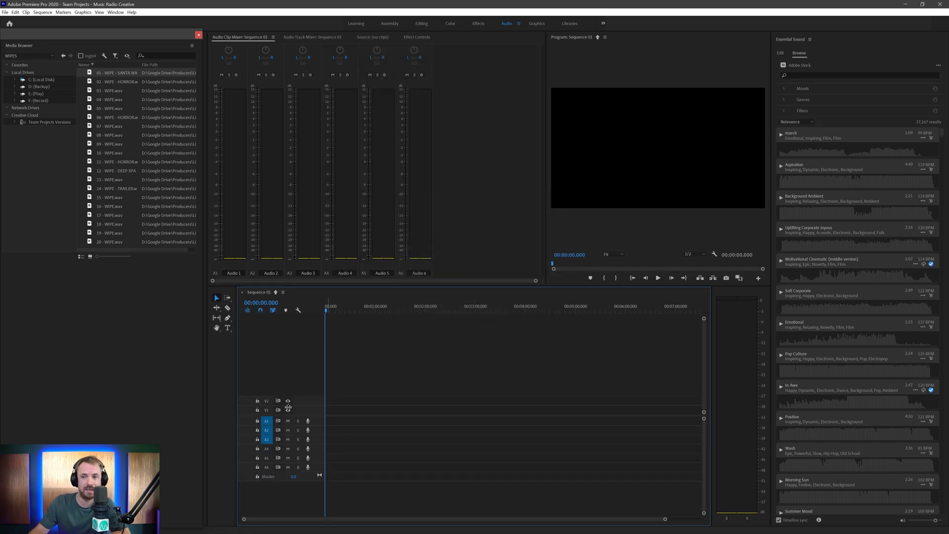
# - Delete video track V2 and target audio tracks A4, A5 and A6
pyautogui.rightClick(299, 403)
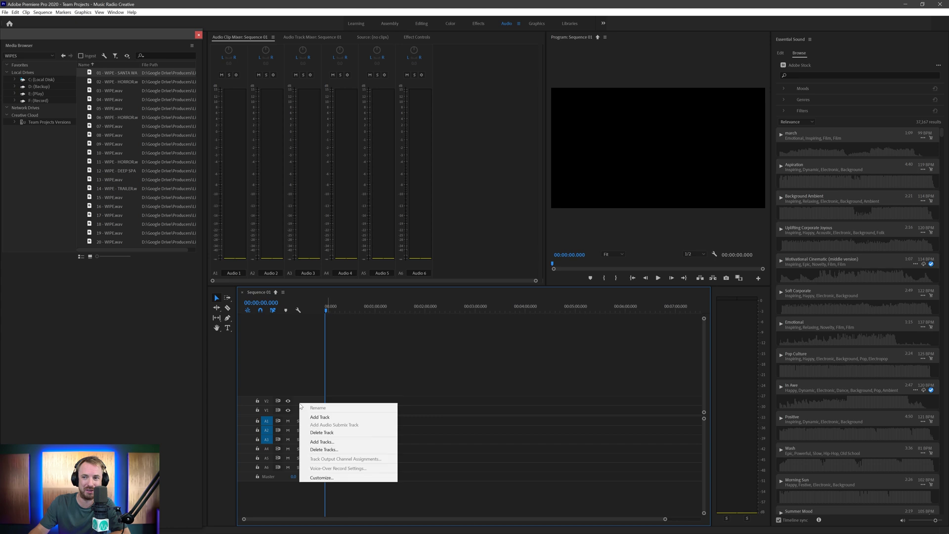
pyautogui.click(334, 433)
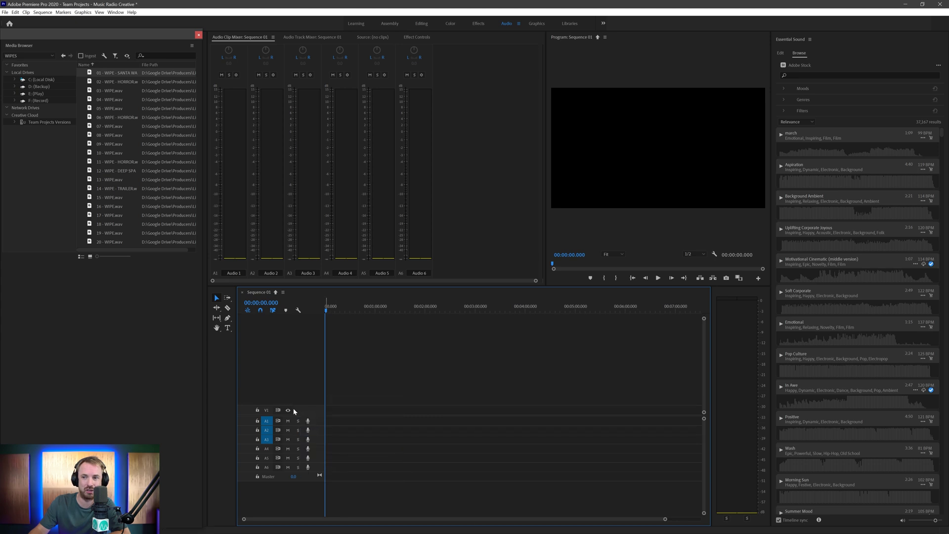
pyautogui.click(267, 449)
pyautogui.click(266, 458)
pyautogui.click(267, 468)
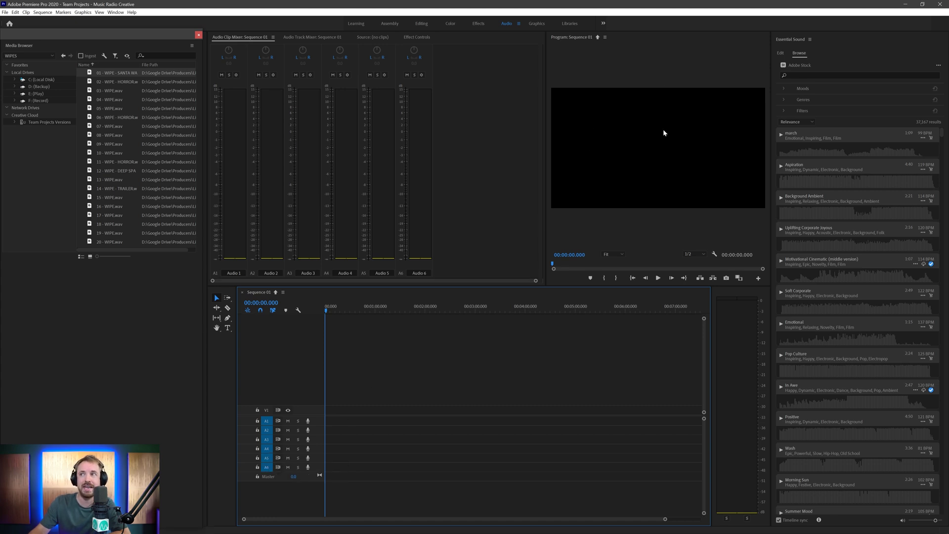
# - Close the Program monitor and drag the Audio Clip Mixer divider up to enlarge the timeline
pyautogui.click(605, 37)
pyautogui.click(614, 40)
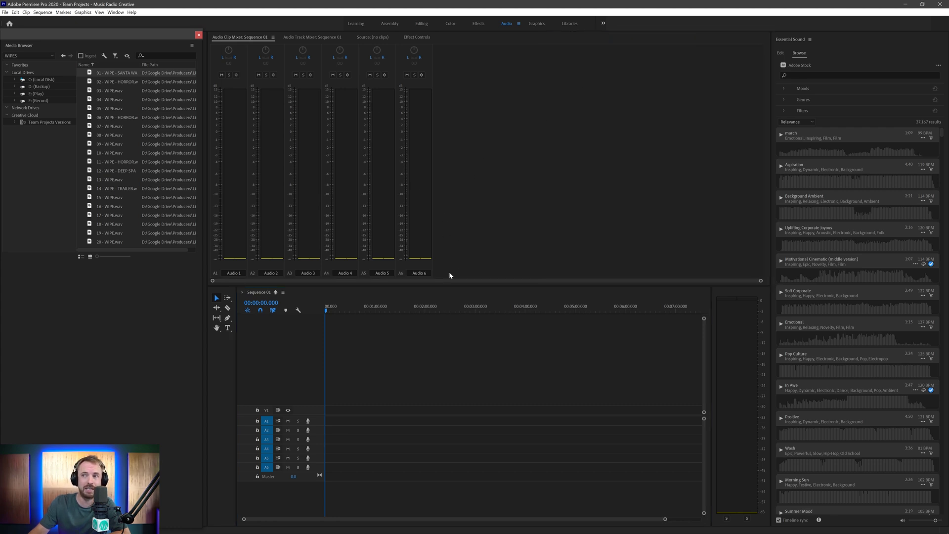
pyautogui.click(454, 285)
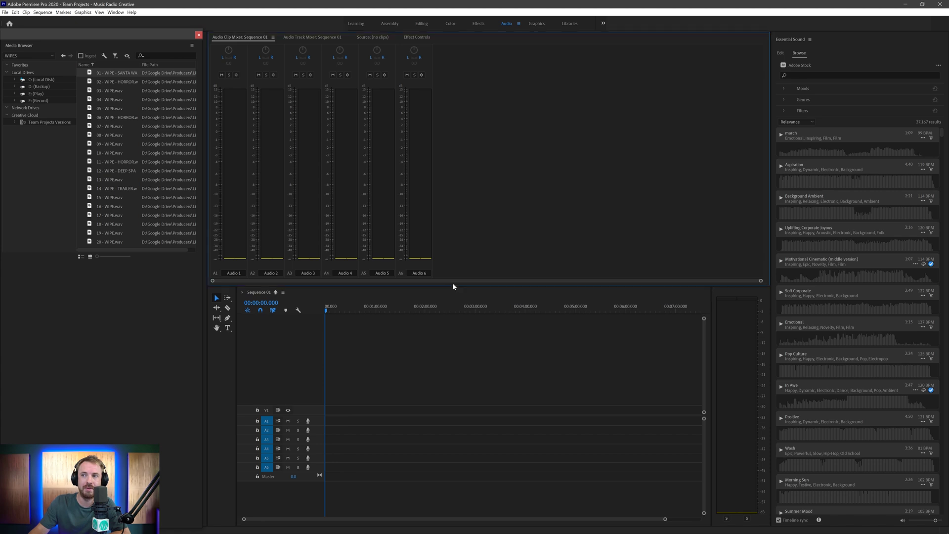
pyautogui.moveTo(453, 286); pyautogui.dragTo(467, 175)
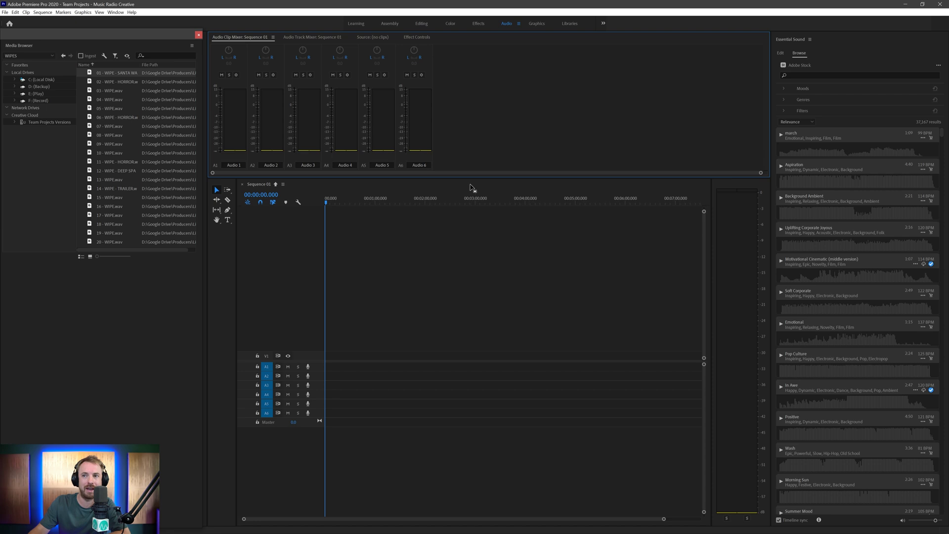
pyautogui.click(317, 371)
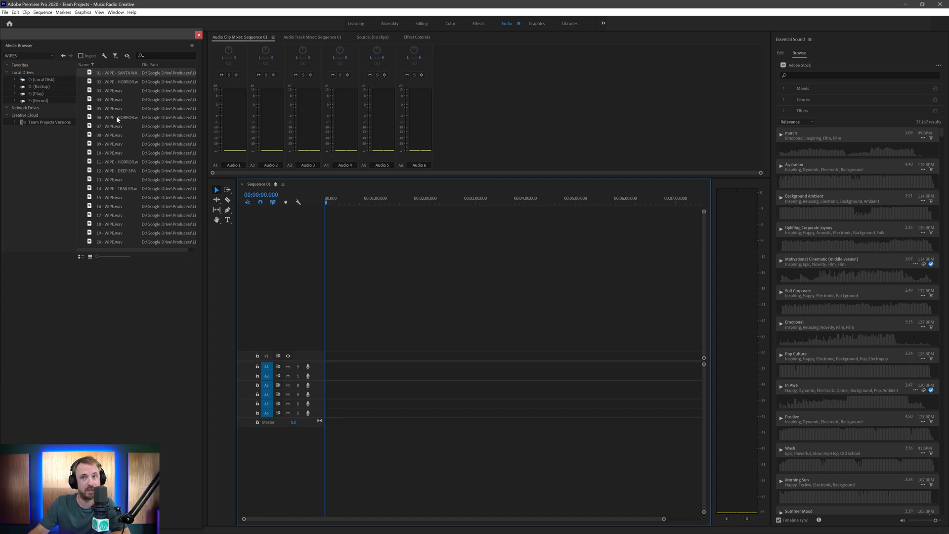
# - Place WIPE sound effects on audio tracks A1 and A4 and zoom the timeline to fit them
pyautogui.moveTo(110, 127); pyautogui.dragTo(327, 367)
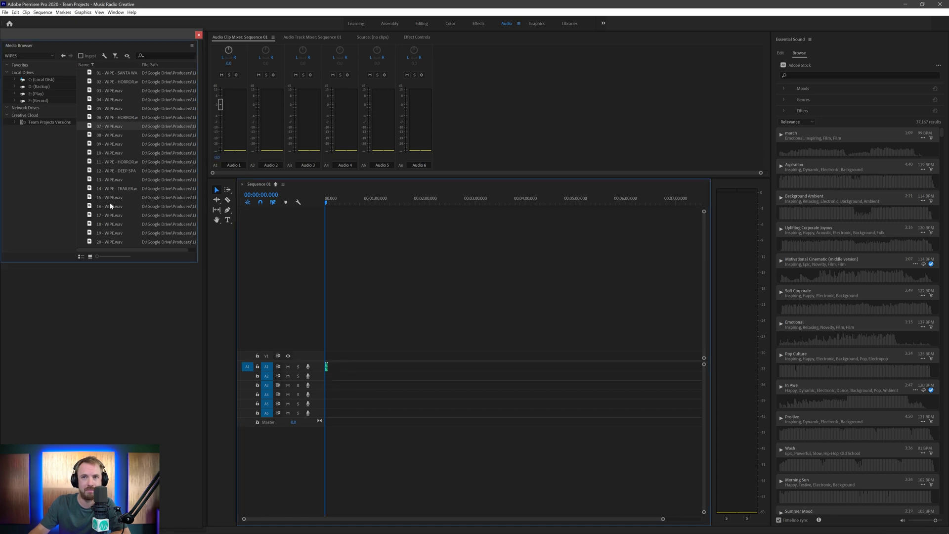
pyautogui.moveTo(298, 323); pyautogui.dragTo(335, 394)
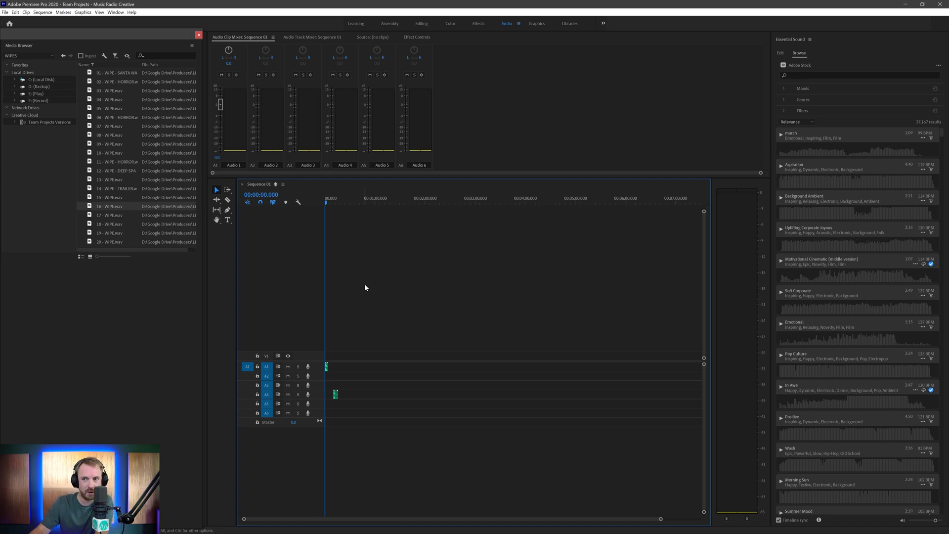
pyautogui.press('=')
pyautogui.press('=')
pyautogui.press('=')
pyautogui.press('=')
pyautogui.press('=')
pyautogui.press('-')
pyautogui.press('=')
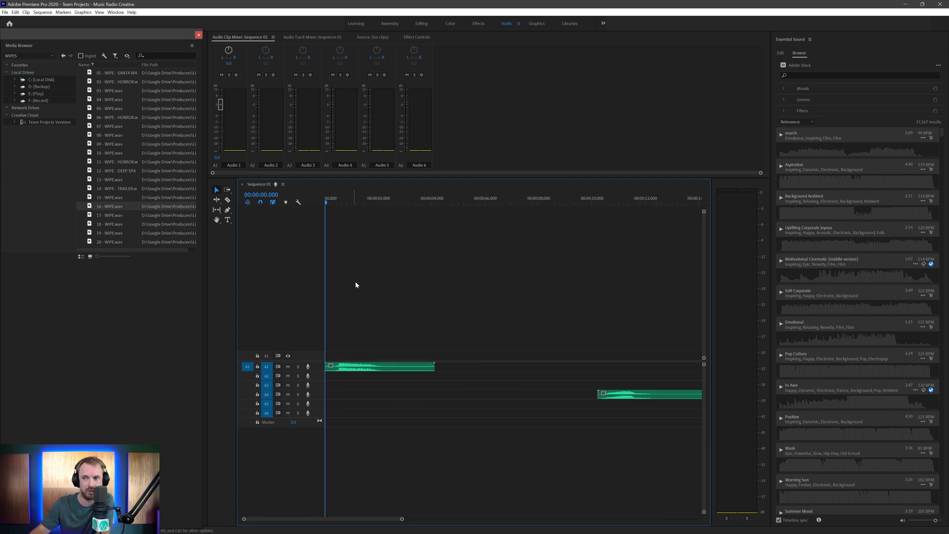
pyautogui.press('-')
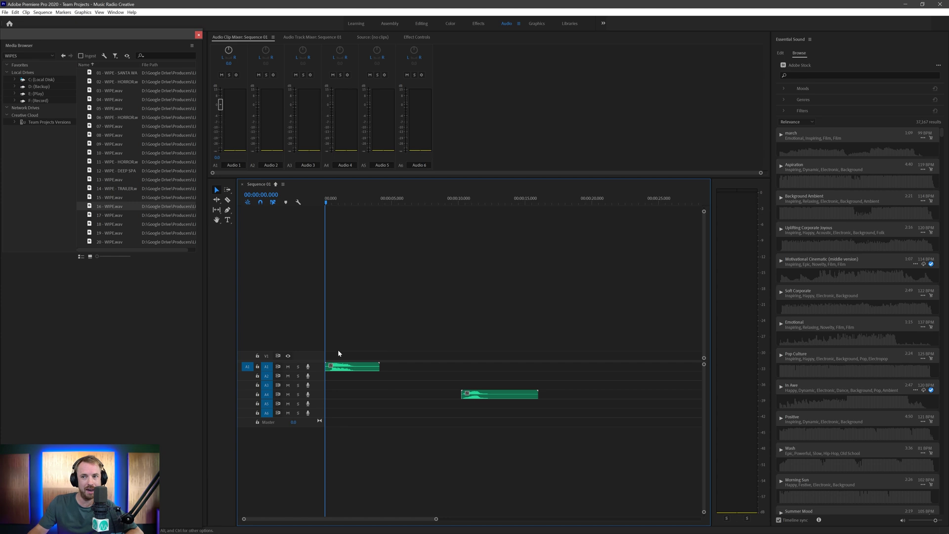
# - Shift the A1 wipe slightly later in the sequence and save the project
pyautogui.moveTo(353, 366); pyautogui.dragTo(399, 374)
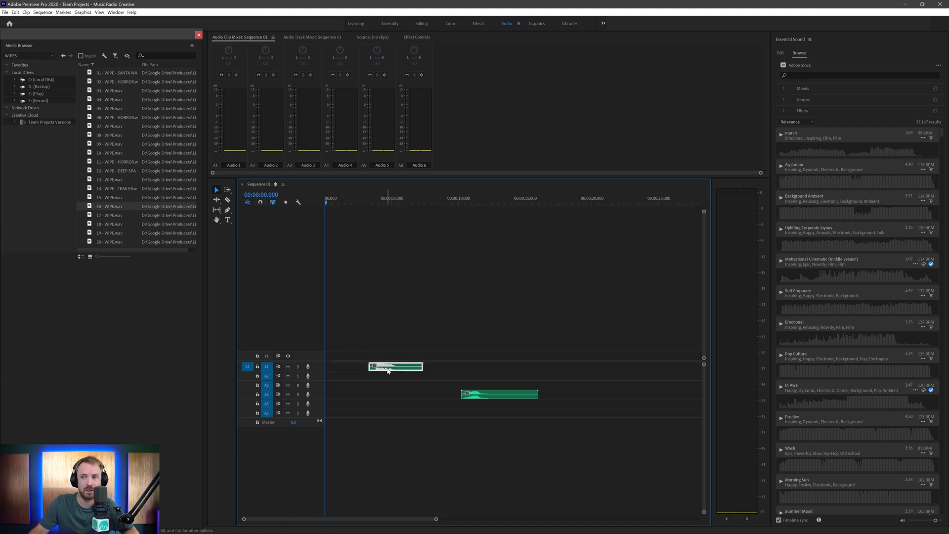
pyautogui.moveTo(385, 370); pyautogui.dragTo(386, 370)
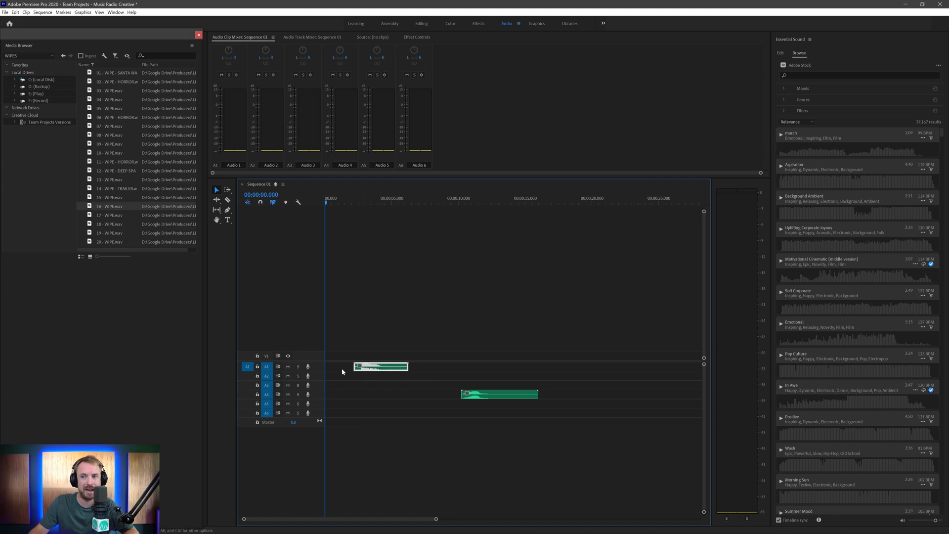
pyautogui.hotkey('ctrl', 's')
# - Expand audio tracks A1–A5 to show waveforms and raise the divider so audio fills the timeline
pyautogui.doubleClick(316, 370)
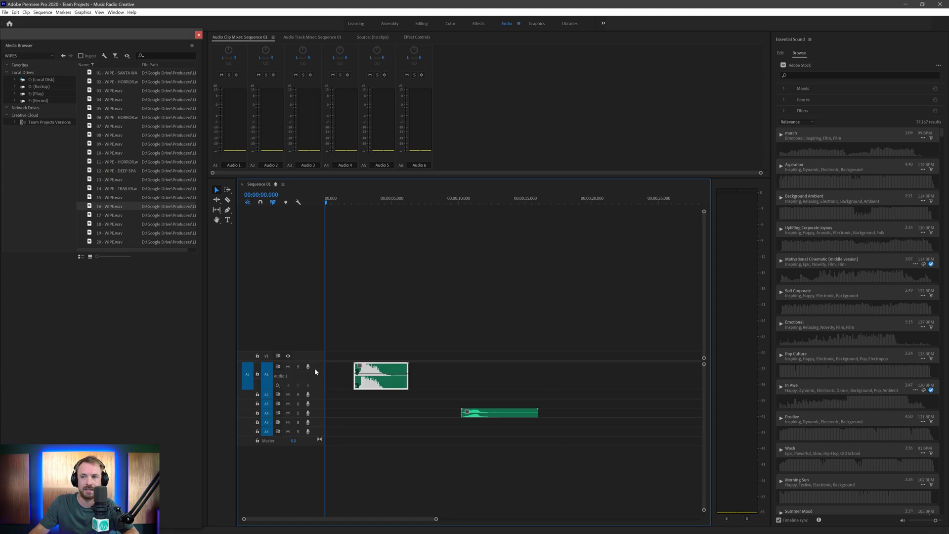
pyautogui.press('End')
pyautogui.doubleClick(315, 399)
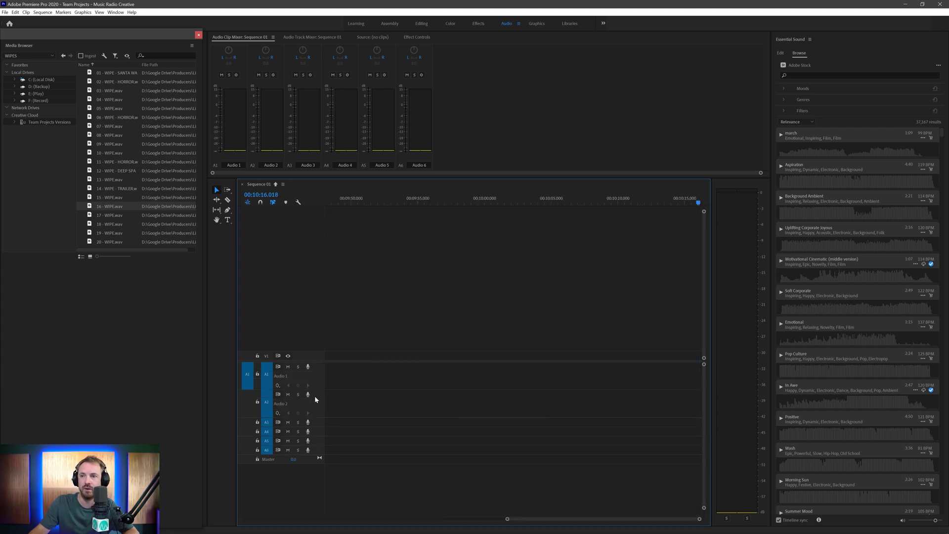
pyautogui.doubleClick(321, 422)
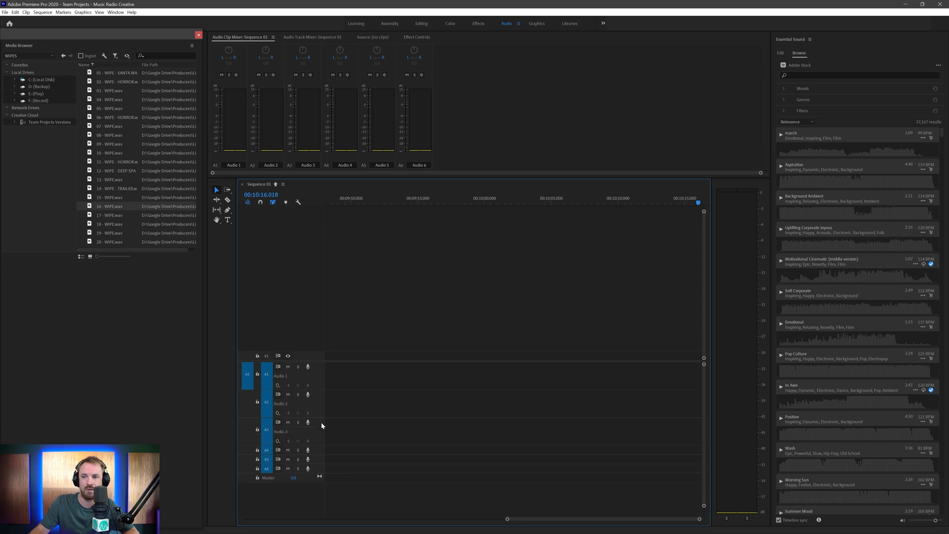
pyautogui.press('Home')
pyautogui.press('space')
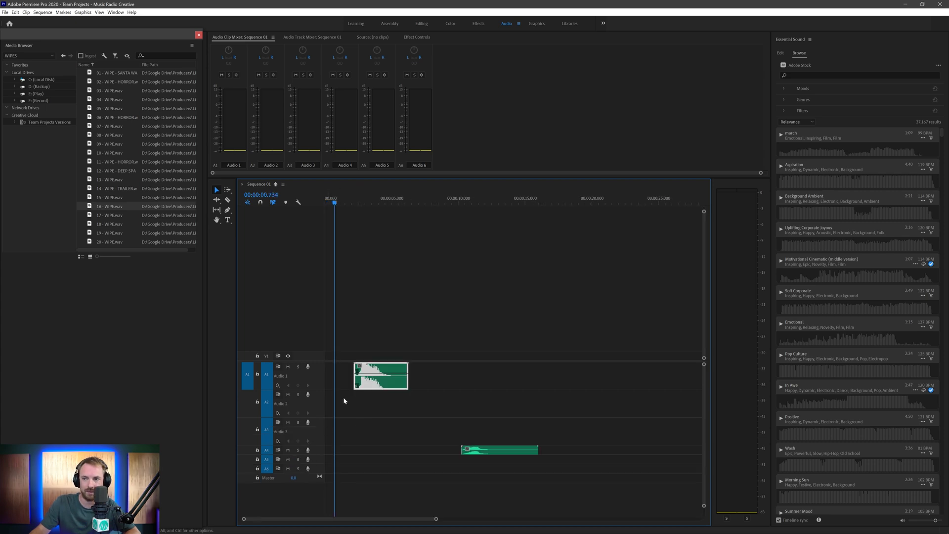
pyautogui.click(308, 450)
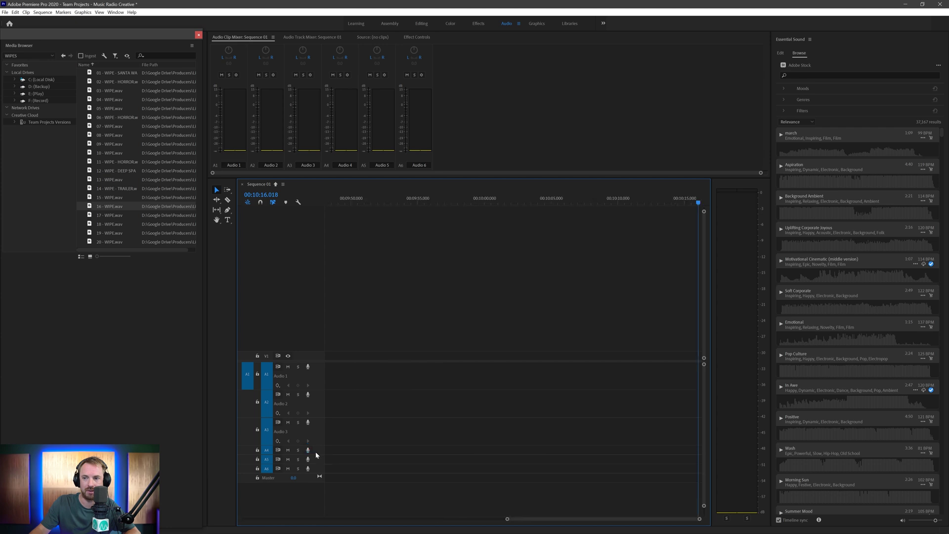
pyautogui.doubleClick(315, 452)
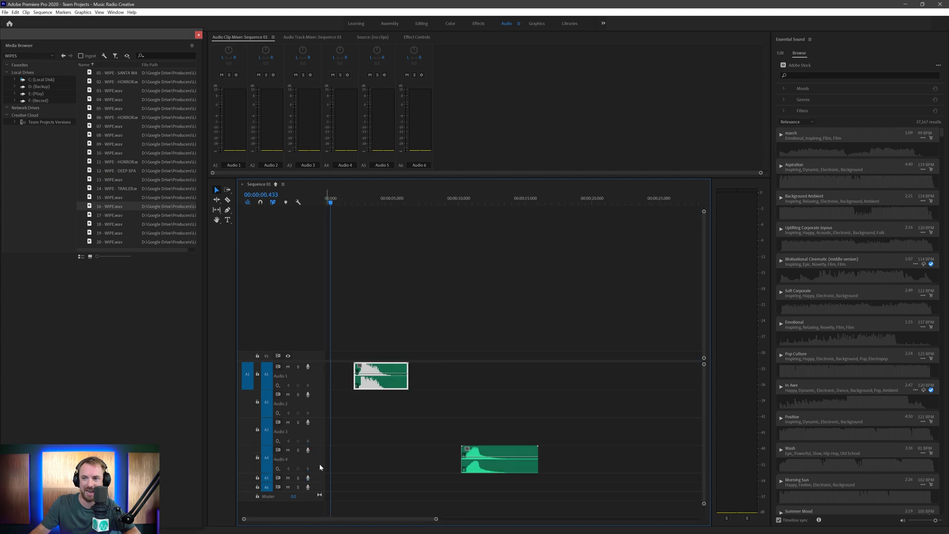
pyautogui.doubleClick(317, 477)
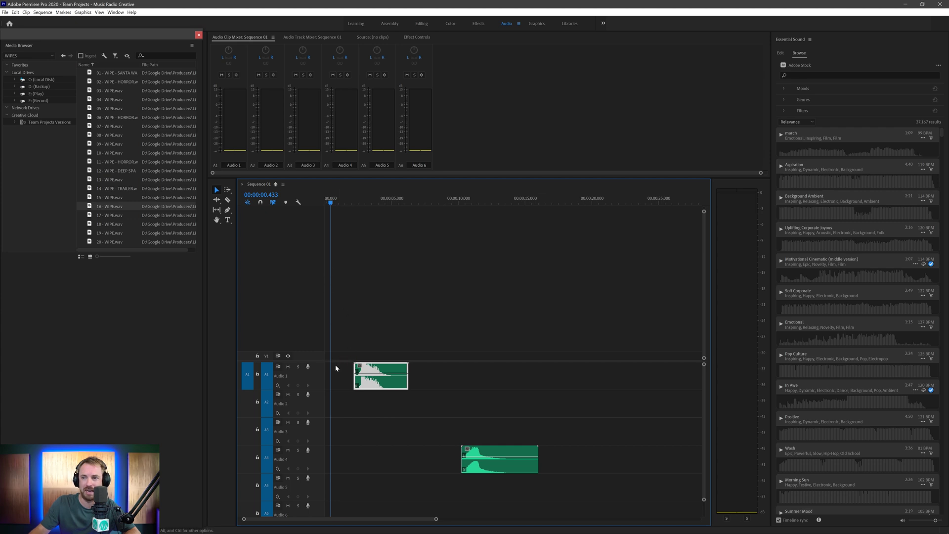
pyautogui.moveTo(319, 361); pyautogui.dragTo(324, 205)
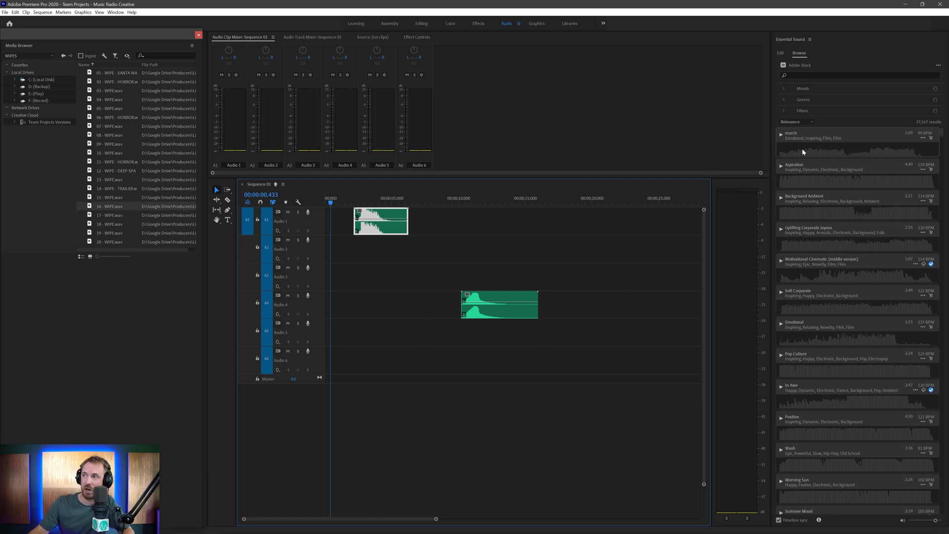
# - Audition the Background Ambient, In Awe, Positive, Wash and Uplifting Epic Inspiration stock tracks
pyautogui.click(782, 198)
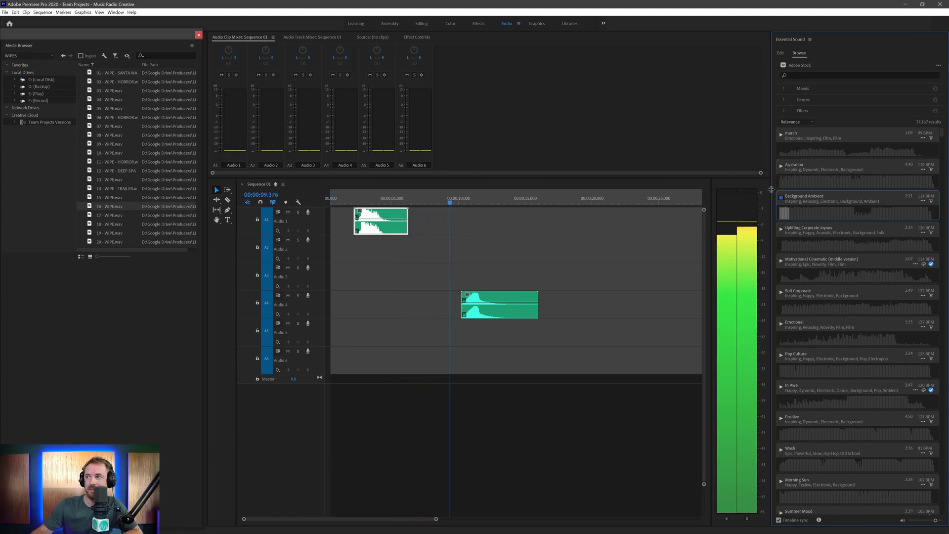
pyautogui.click(781, 387)
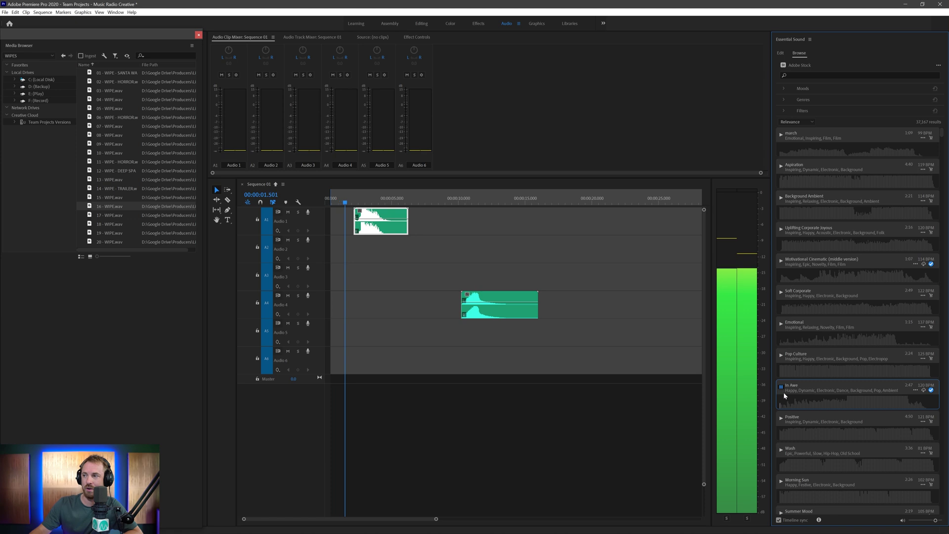
pyautogui.click(781, 418)
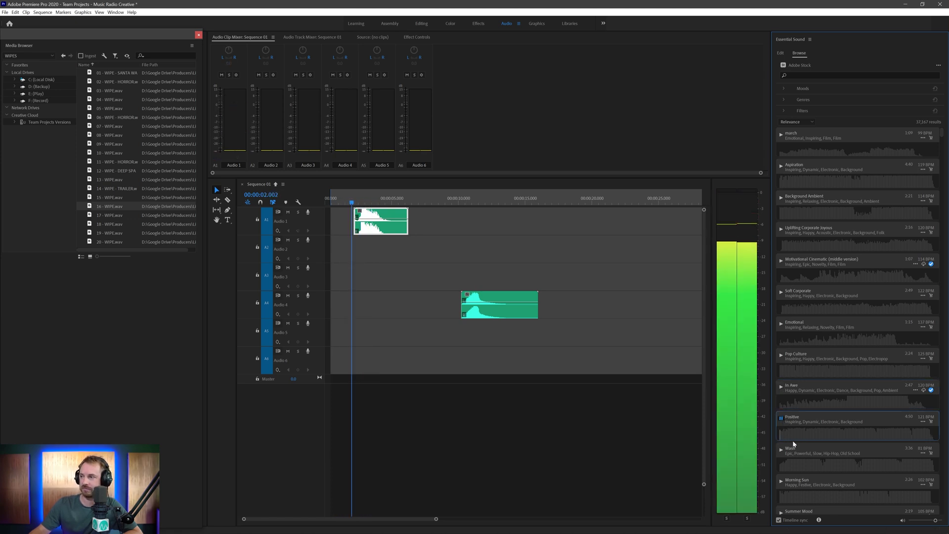
pyautogui.click(781, 452)
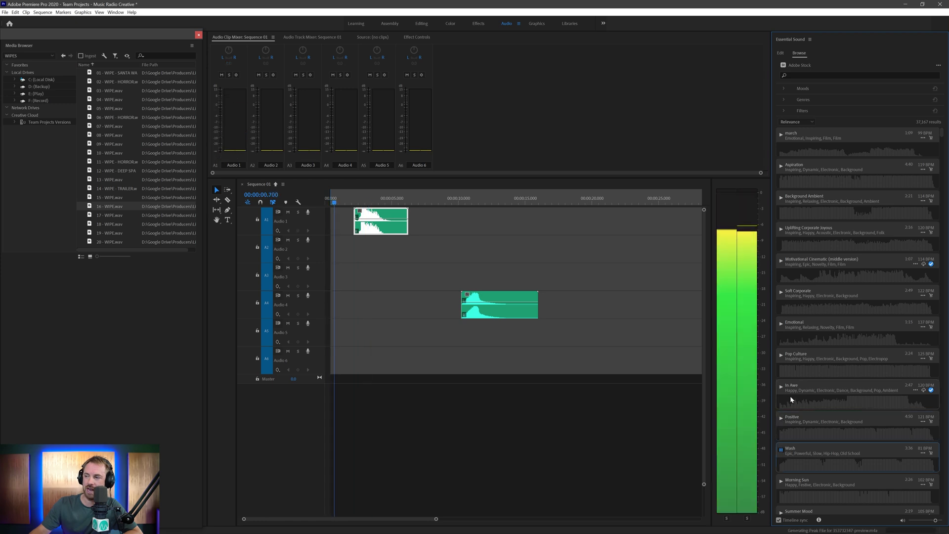
pyautogui.scroll(-2, 791, 398)
pyautogui.scroll(-4, 790, 395)
pyautogui.click(781, 306)
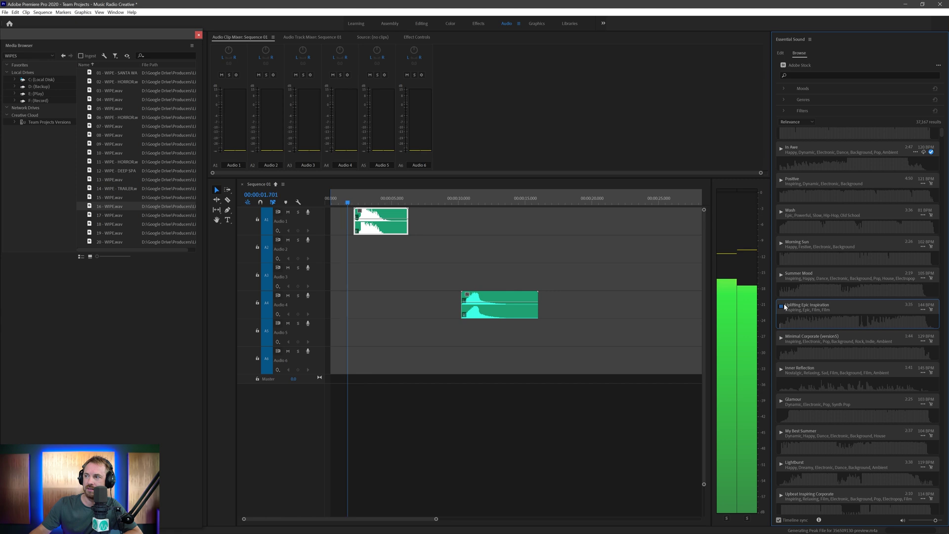
# - Preview Summer Mood, then place it on track A3 starting at 00:00
pyautogui.click(782, 275)
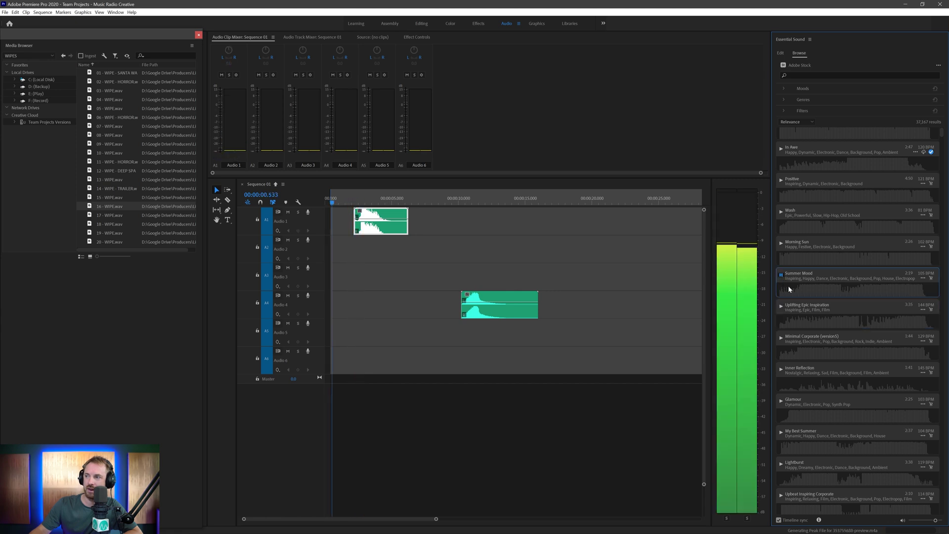
pyautogui.click(782, 275)
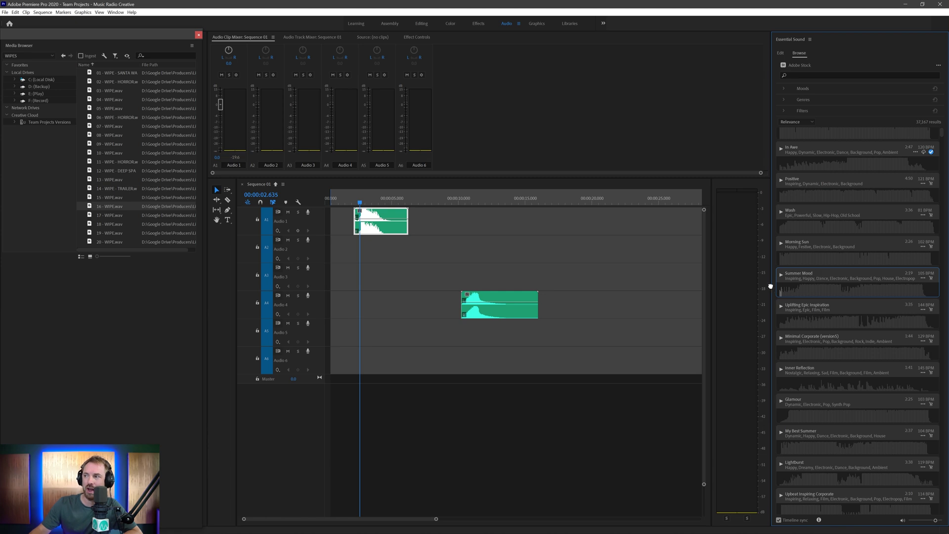
pyautogui.moveTo(771, 286); pyautogui.dragTo(344, 277)
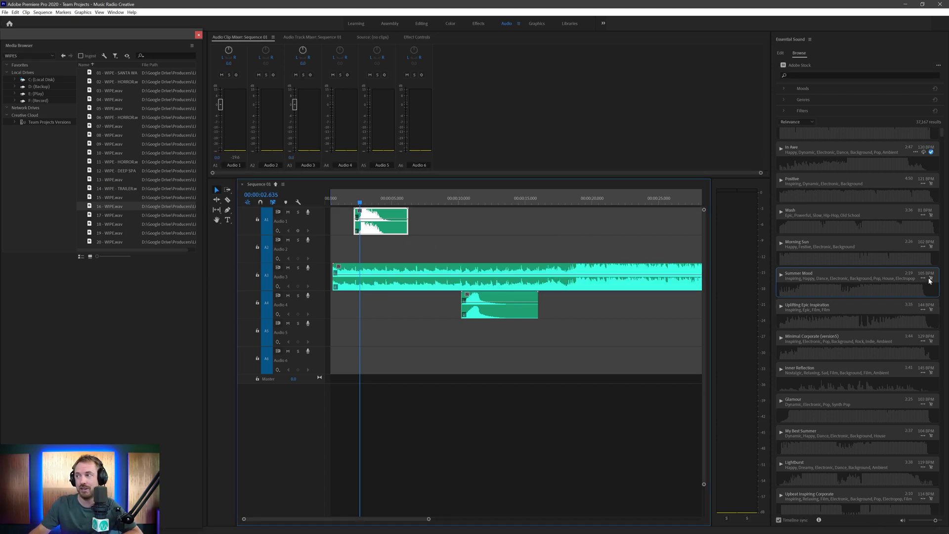
pyautogui.rightClick(395, 282)
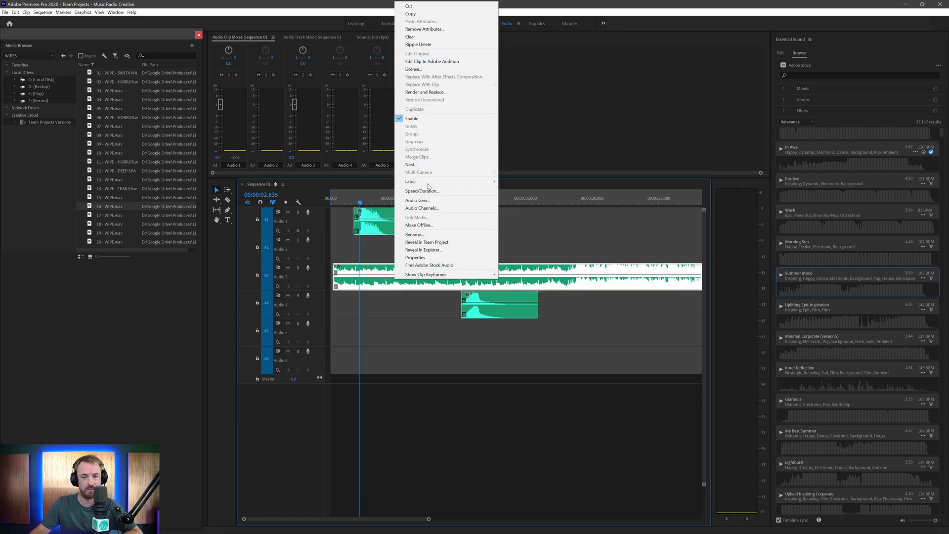
pyautogui.press('Escape')
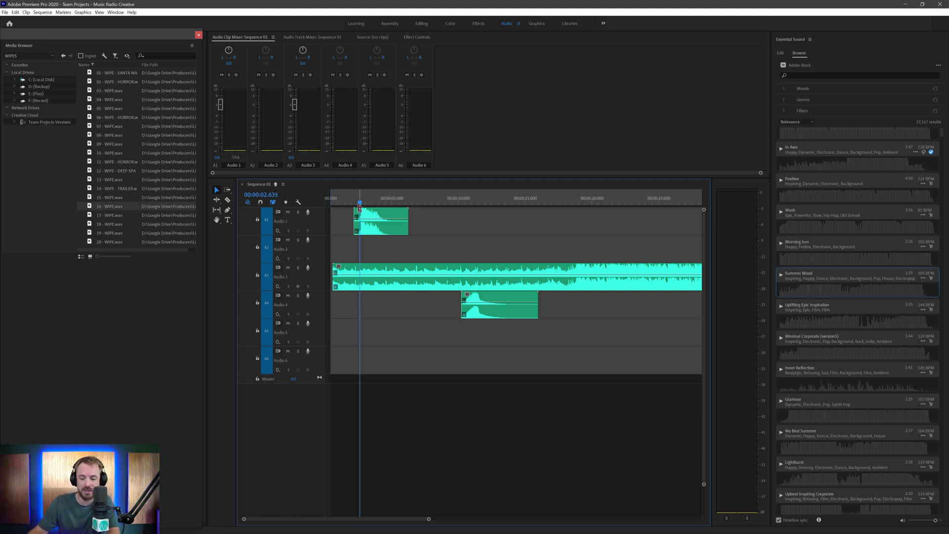
# - Zoom in, move the A1 wipe earlier toward the sequence start, and review the timing
pyautogui.press('=')
pyautogui.press('=')
pyautogui.moveTo(470, 233); pyautogui.dragTo(325, 200)
pyautogui.press('space')
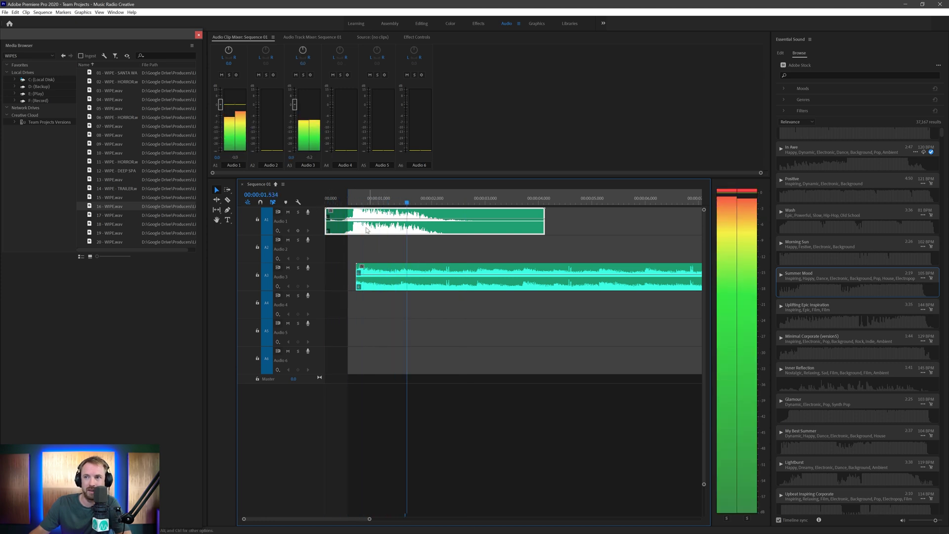
pyautogui.press('space')
pyautogui.press('=')
pyautogui.press('=')
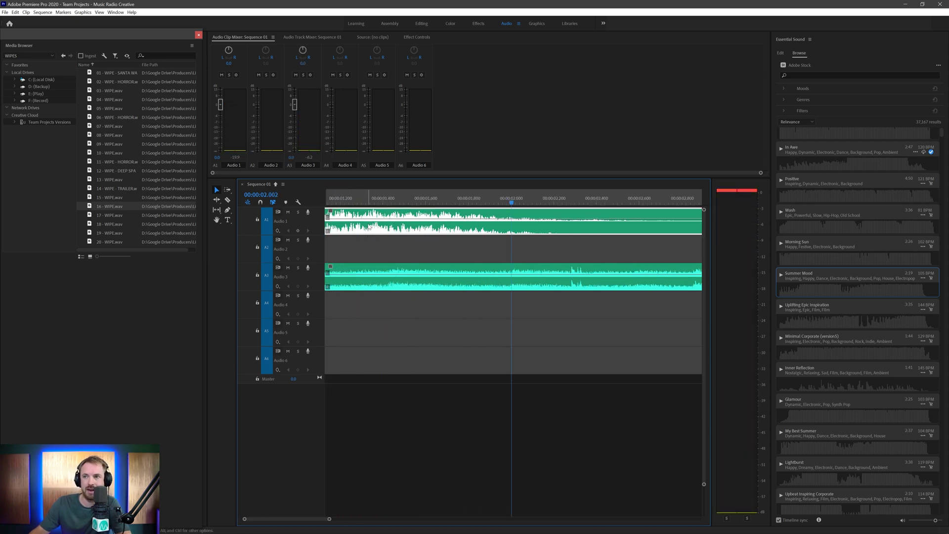
pyautogui.moveTo(356, 200); pyautogui.dragTo(352, 202)
pyautogui.press('space')
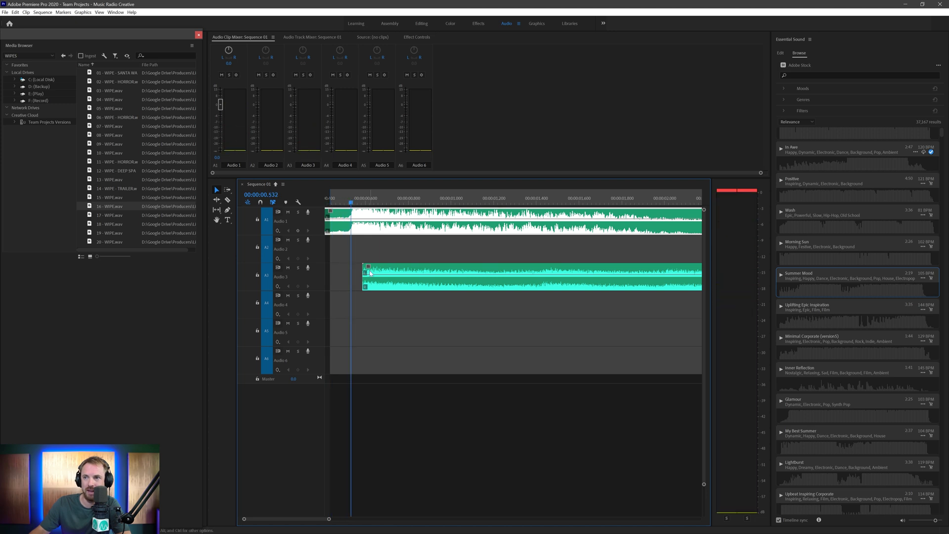
# - Snap the Audio 3 music clip's start to the playhead at 00:00:00.532, then review and zoom out
pyautogui.moveTo(374, 265); pyautogui.dragTo(375, 272)
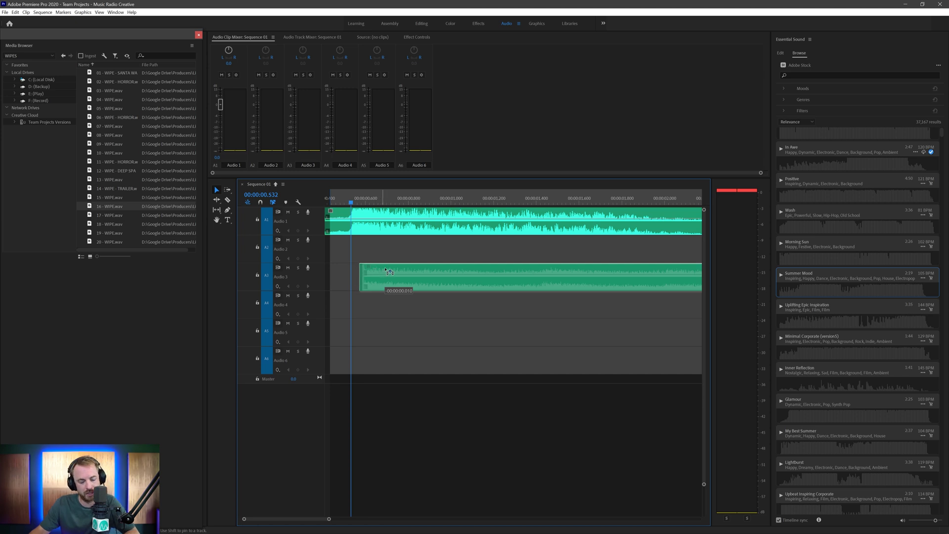
pyautogui.moveTo(389, 271); pyautogui.dragTo(381, 270)
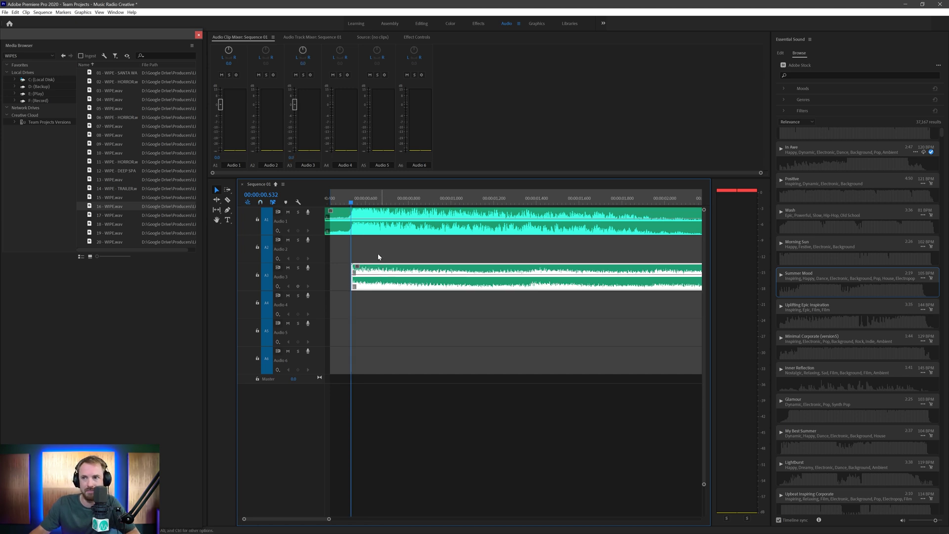
pyautogui.press('space')
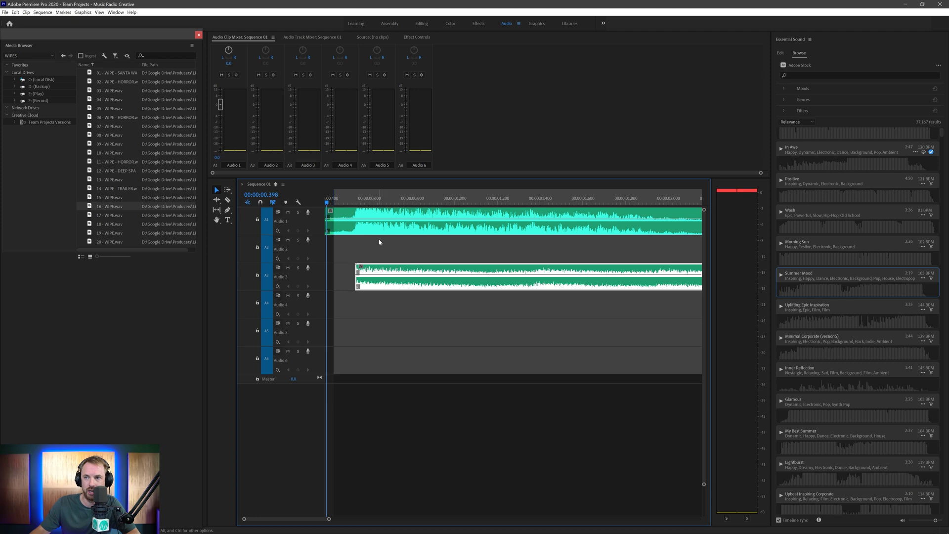
pyautogui.press('-')
pyautogui.press('-')
pyautogui.press('-')
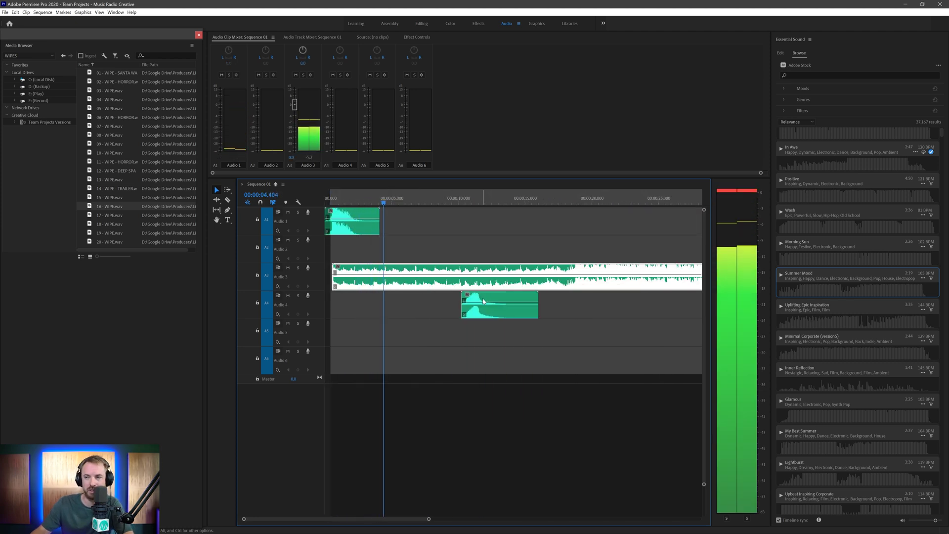
# - Record about 15 seconds of voice-over narration onto Audio 2, stopping at 00:00:15.048
pyautogui.press('space')
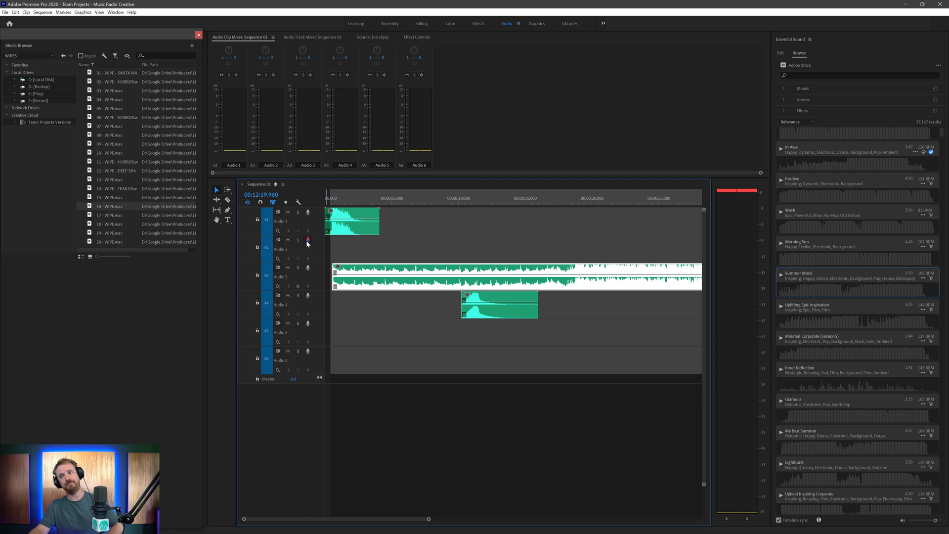
pyautogui.press('space')
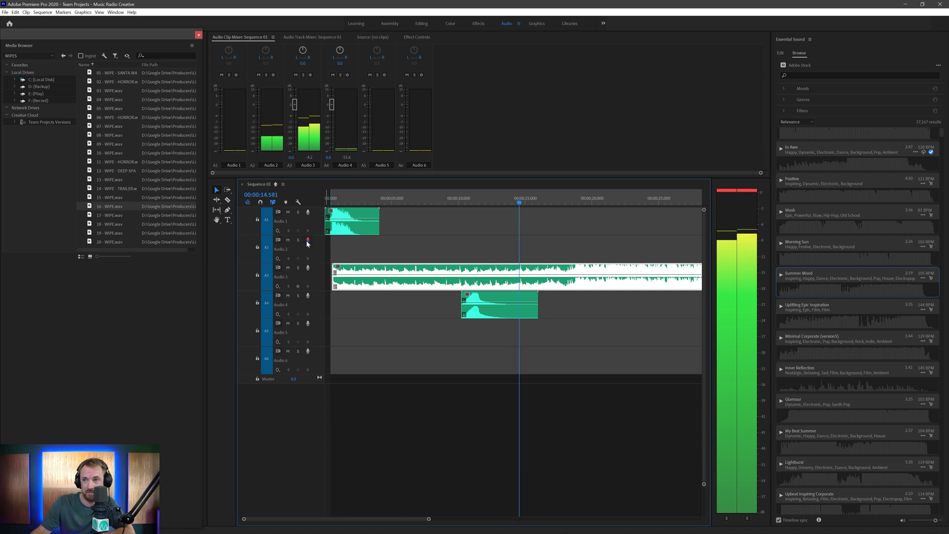
pyautogui.click(307, 241)
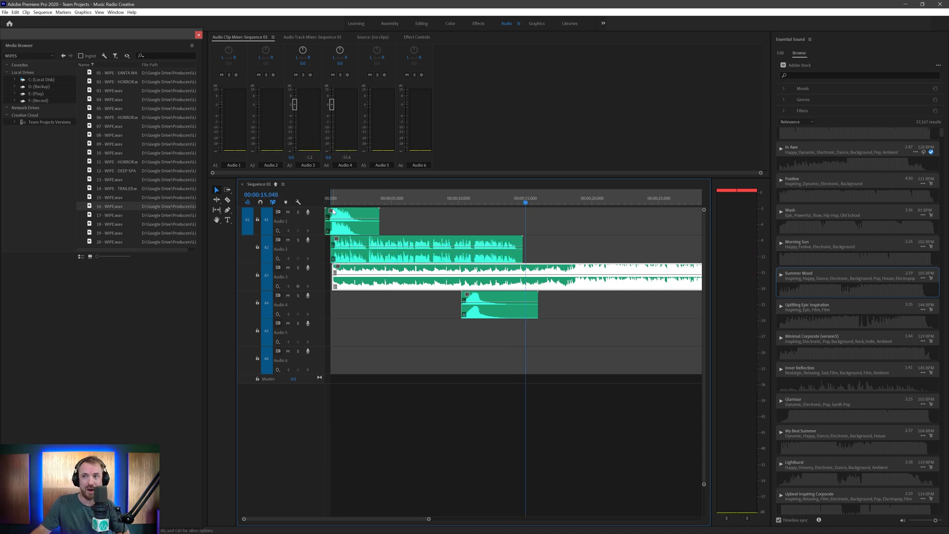
# - Play the voice-over against the music from the sequence start to judge the mix
pyautogui.moveTo(340, 202); pyautogui.dragTo(316, 201)
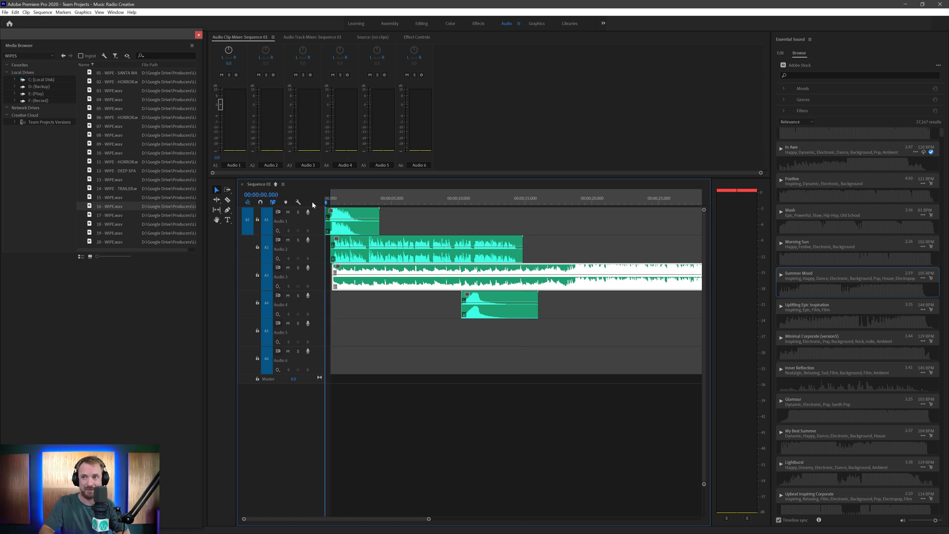
pyautogui.press('space')
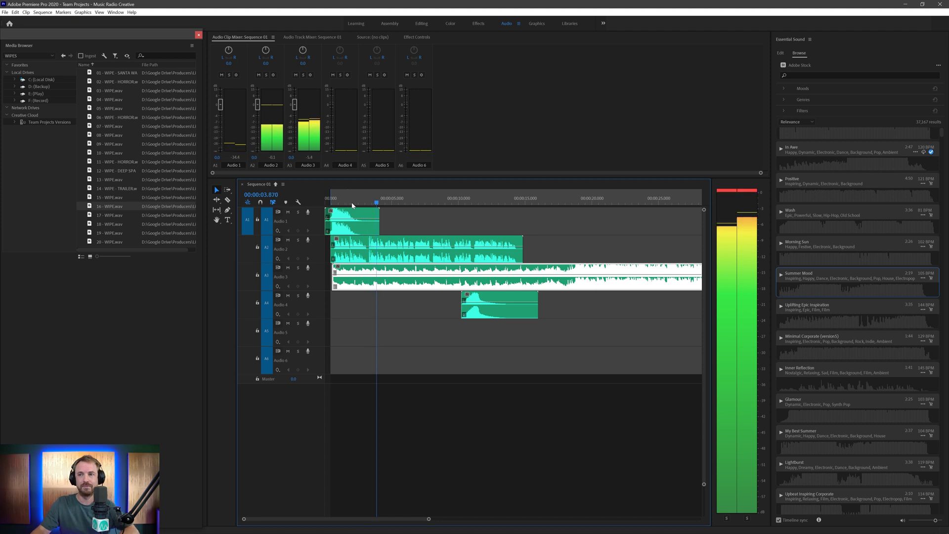
pyautogui.press('space')
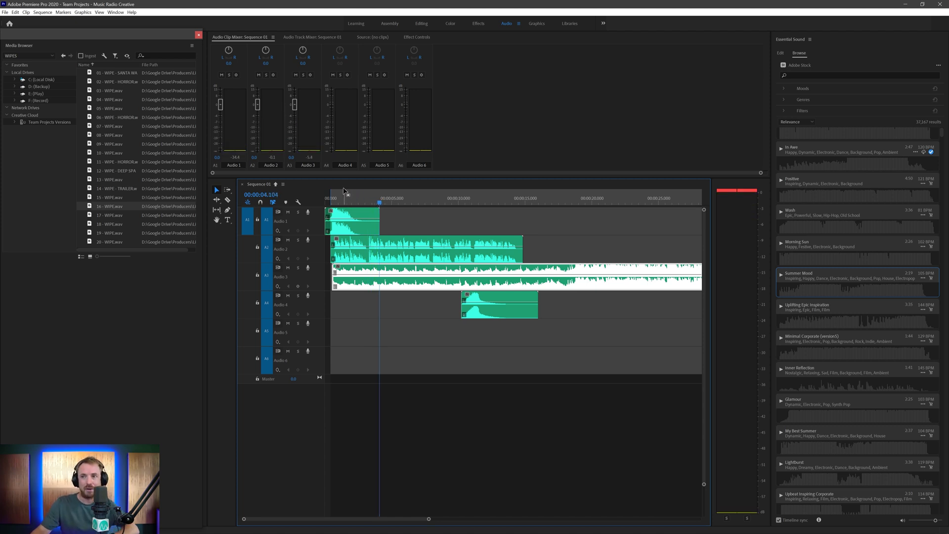
pyautogui.click(344, 191)
pyautogui.press('Home')
pyautogui.press('space')
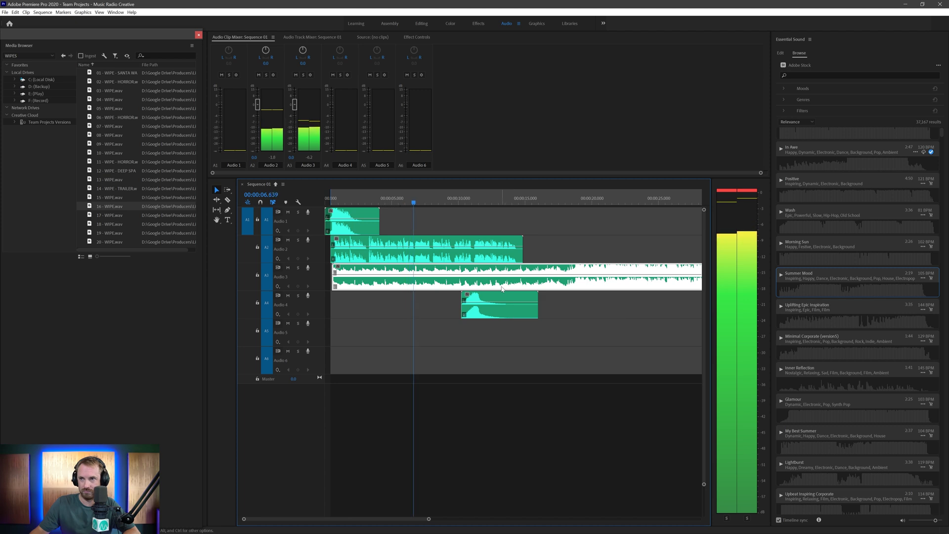
pyautogui.press('space')
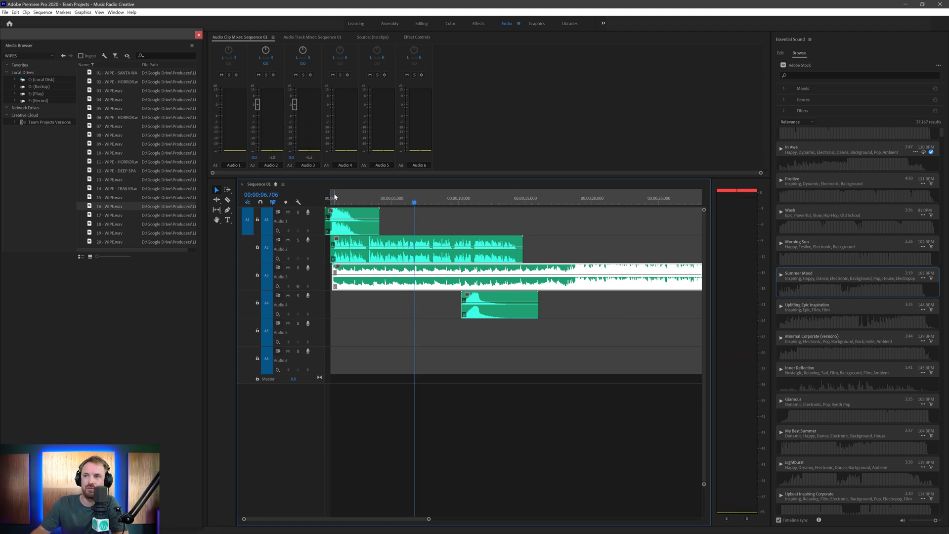
pyautogui.moveTo(330, 197); pyautogui.dragTo(321, 199)
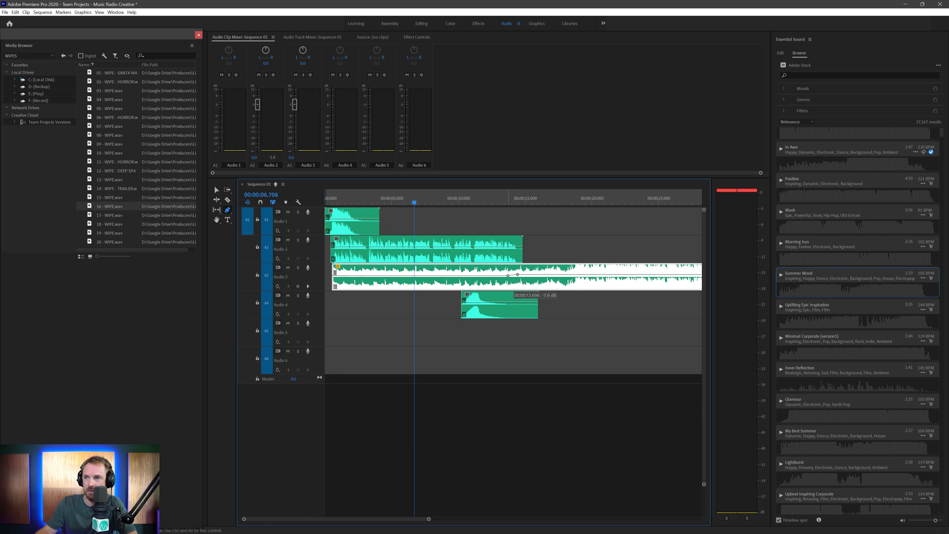
# - Pull the Audio 3 music keyframe to -18.6 dB, listen, then raise it to -8.3 dB
pyautogui.moveTo(507, 280); pyautogui.dragTo(508, 283)
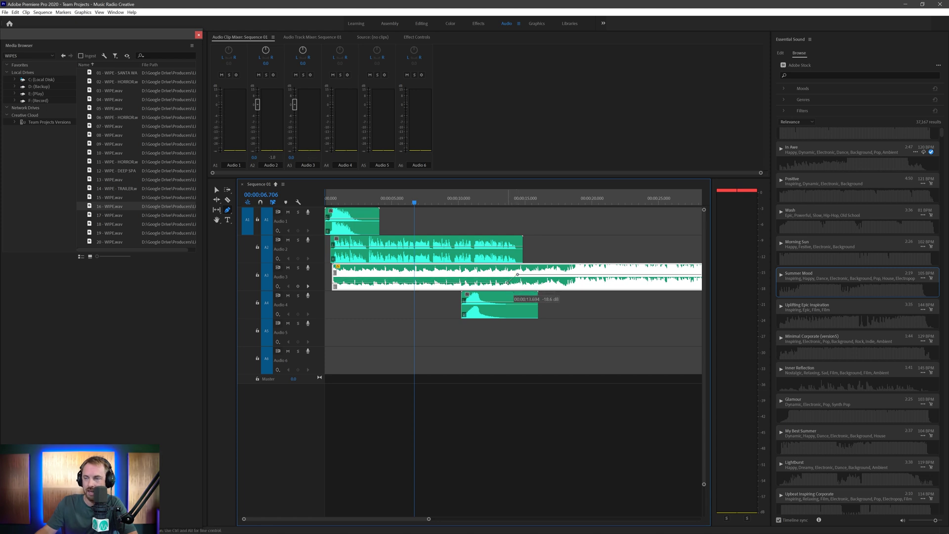
pyautogui.click(325, 199)
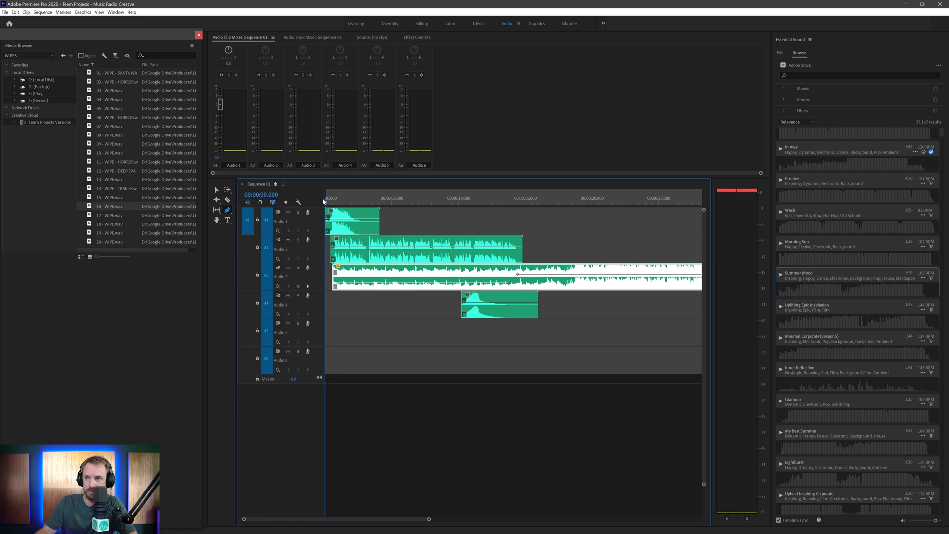
pyautogui.press('space')
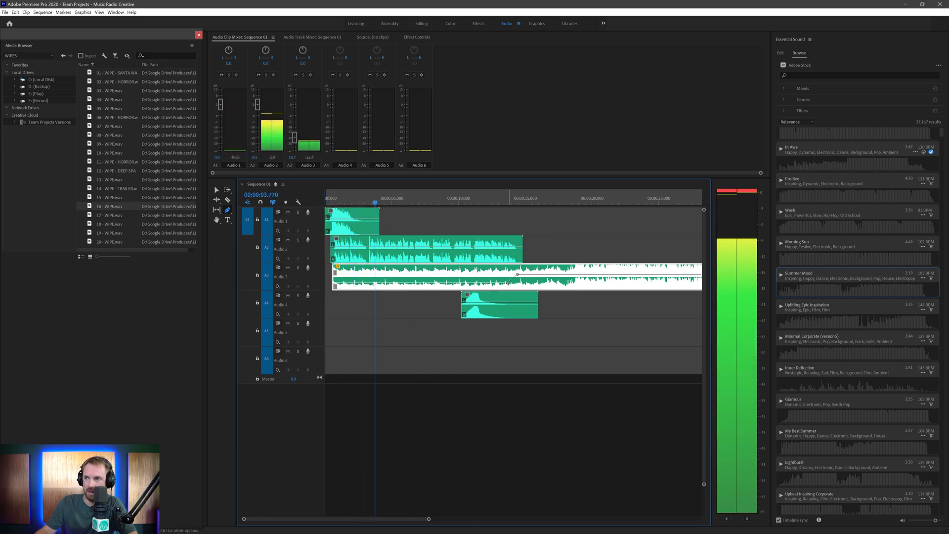
pyautogui.moveTo(510, 286); pyautogui.dragTo(506, 280)
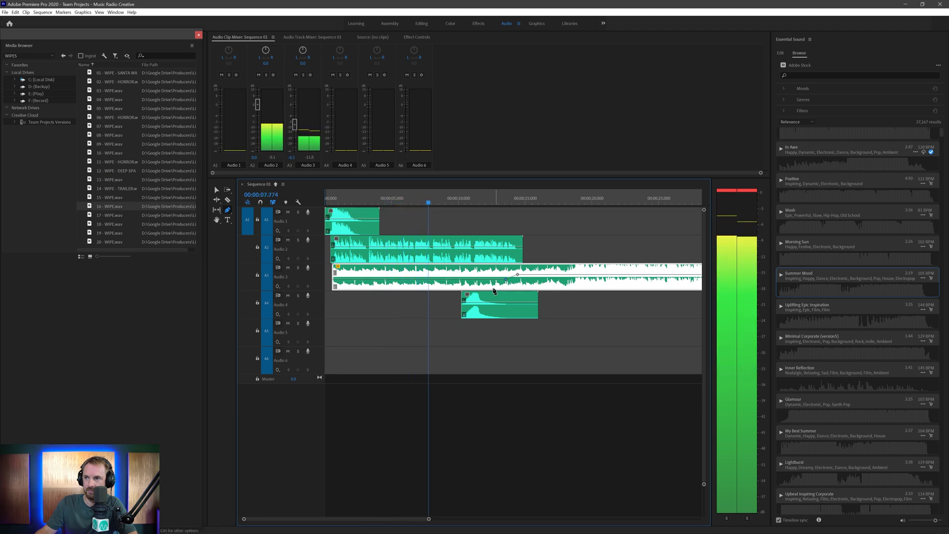
# - Slide the Audio 4 wipe clip later to overlap the voice-over's end, then play back
pyautogui.press('v')
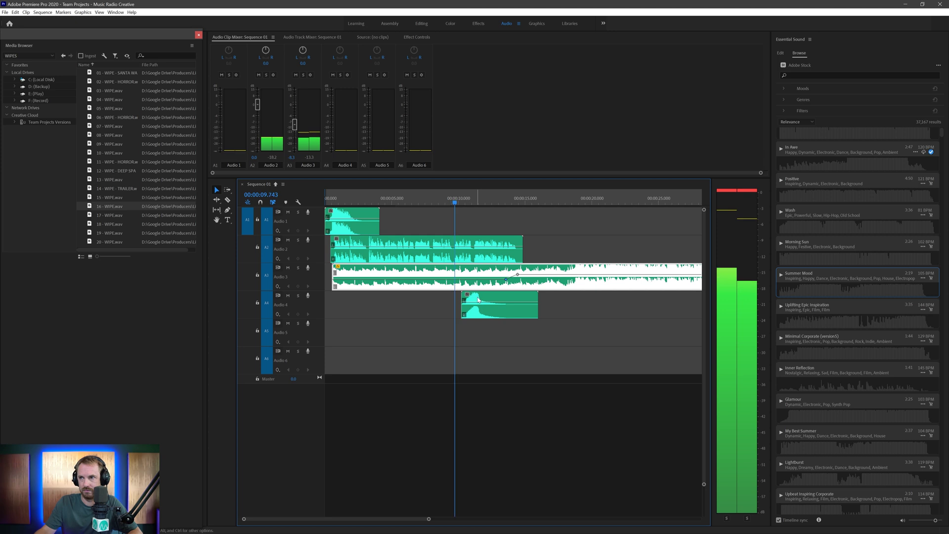
pyautogui.moveTo(476, 300); pyautogui.dragTo(514, 300)
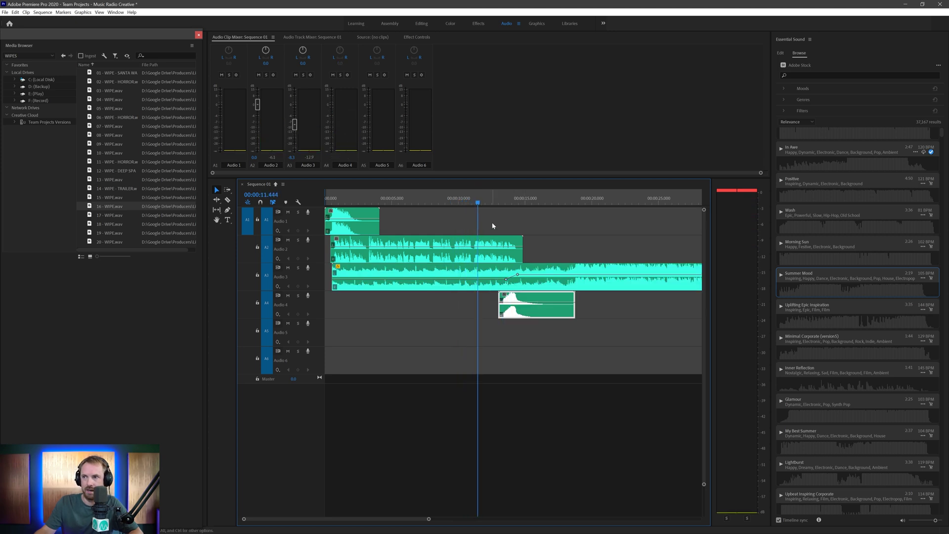
pyautogui.scroll(3, 509, 267)
pyautogui.moveTo(621, 308); pyautogui.dragTo(642, 301)
pyautogui.press('space')
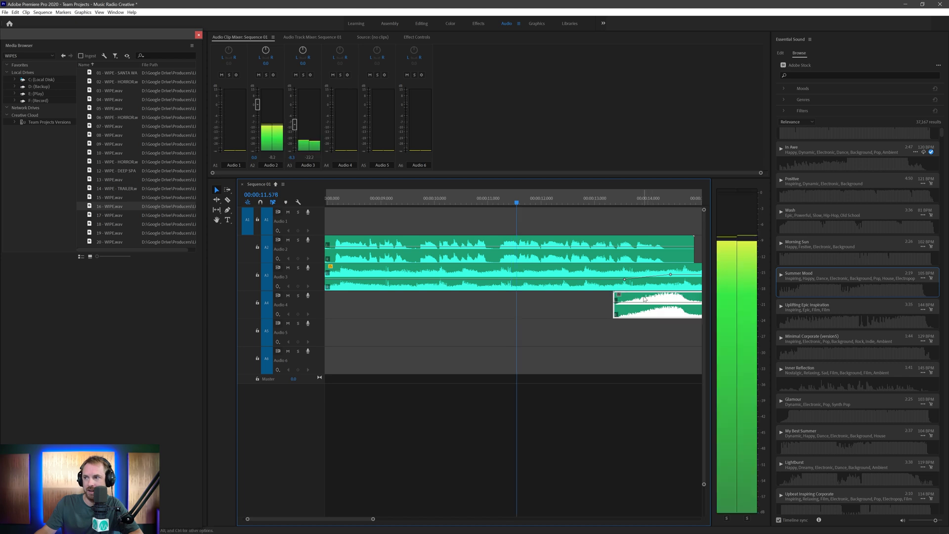
pyautogui.scroll(-3, 625, 284)
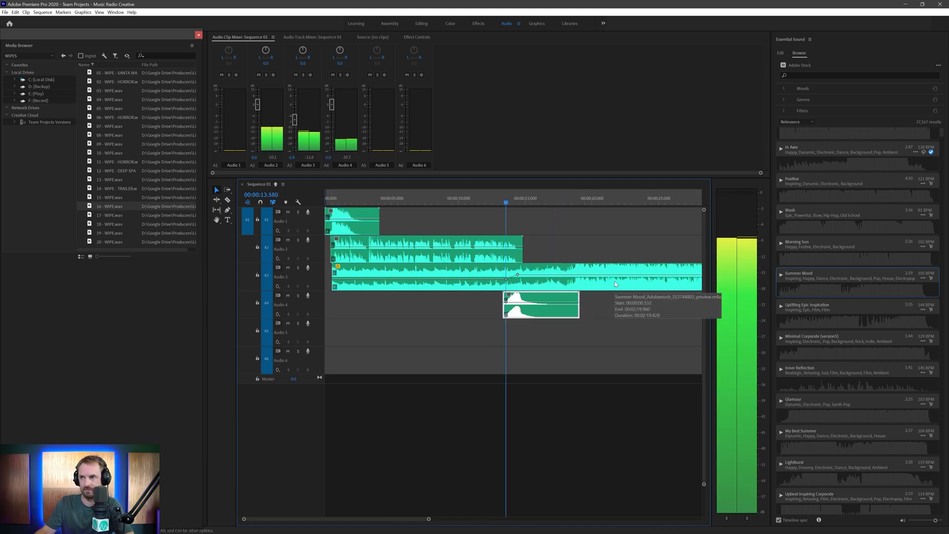
pyautogui.press('space')
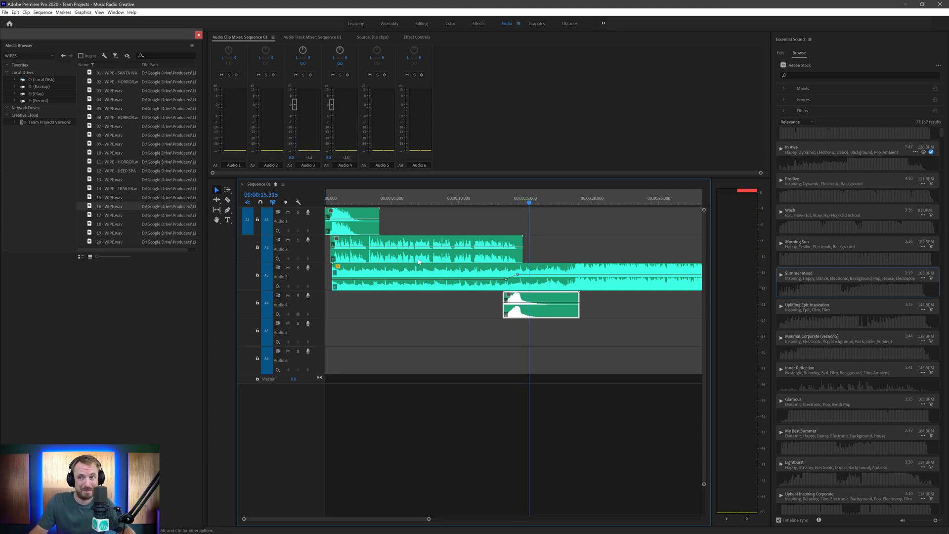
pyautogui.click(361, 242)
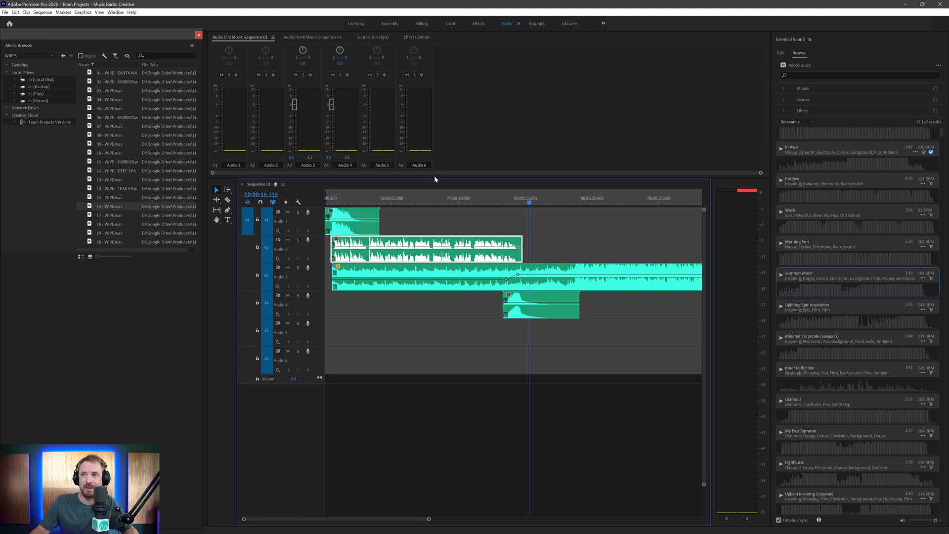
# - Enlarge the Audio Track Mixer and show each track's effects and sends
pyautogui.moveTo(435, 178); pyautogui.dragTo(402, 305)
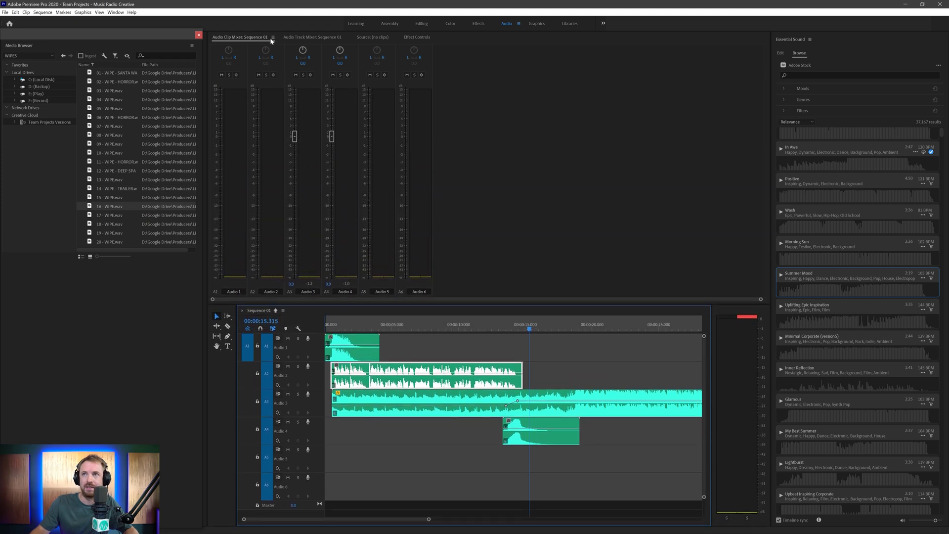
pyautogui.click(315, 38)
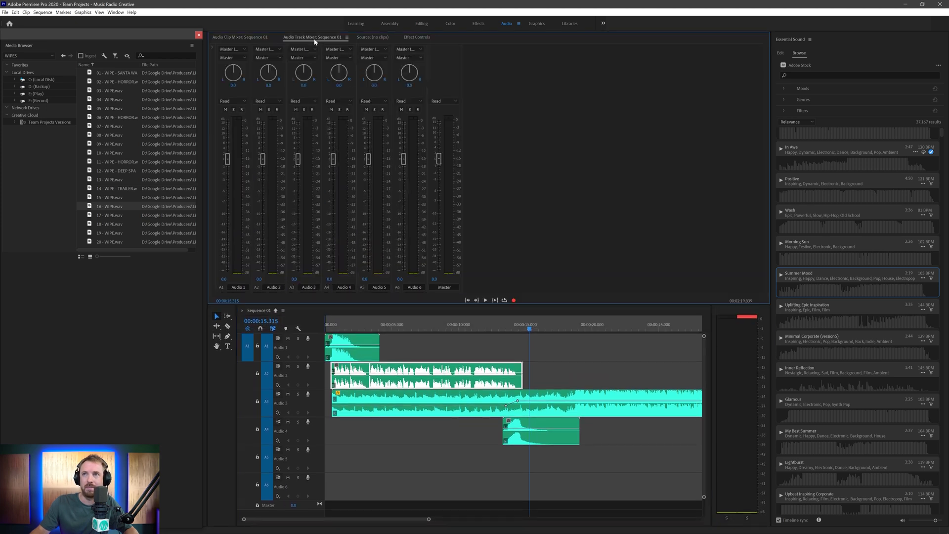
pyautogui.click(212, 49)
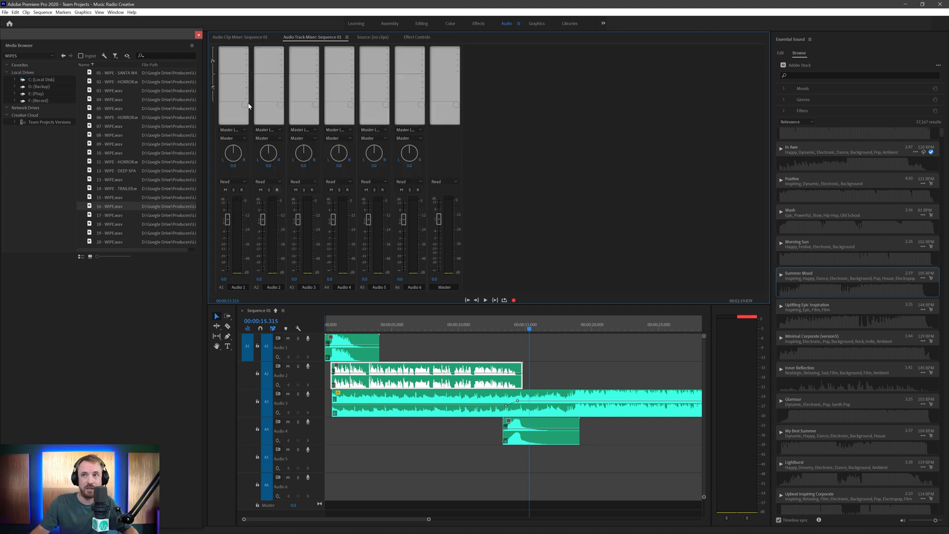
# - Rename Audio 2 to 'VO' and Audio 1 to 'SFX'
pyautogui.click(269, 289)
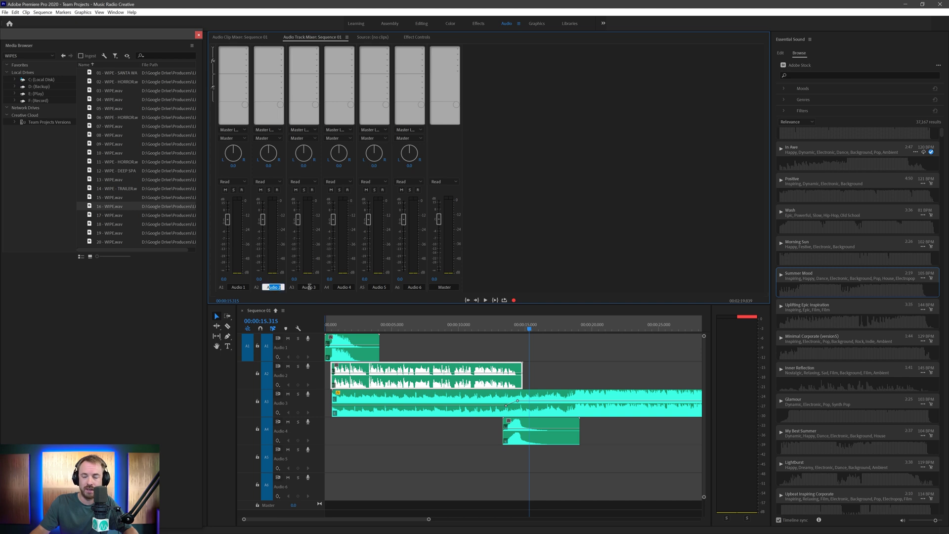
pyautogui.write('VO')
pyautogui.press('Return')
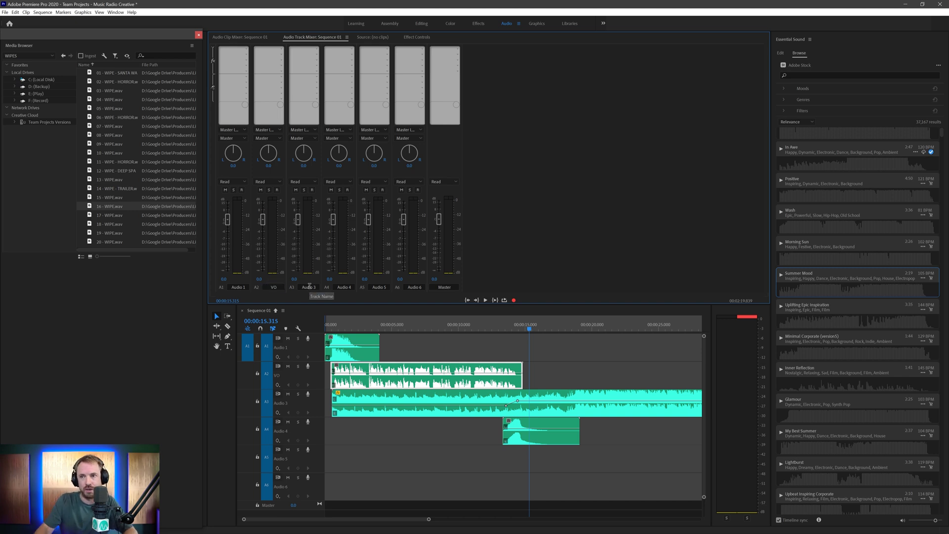
pyautogui.click(244, 287)
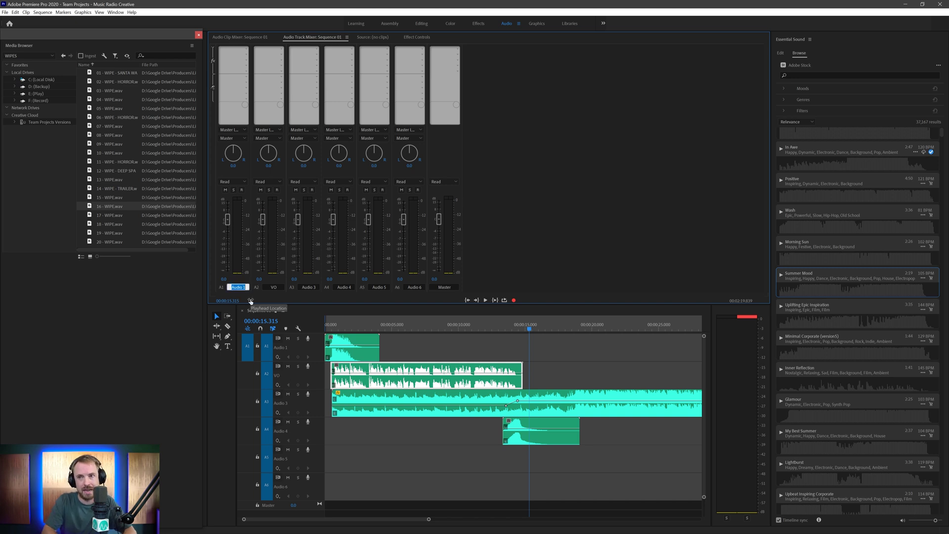
pyautogui.write('SFX')
pyautogui.press('Return')
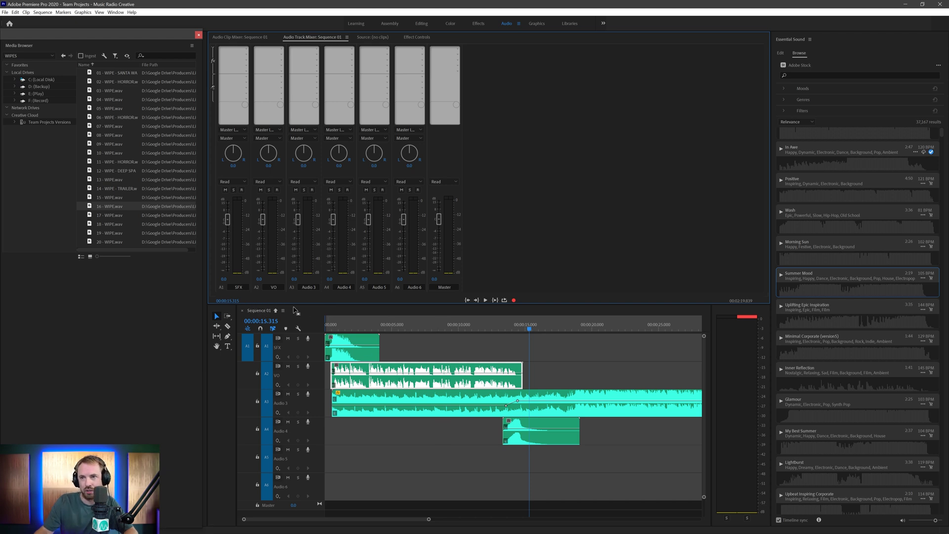
# - Name Audio 3 'Music', move the A4 wipe clip up onto A1, and turn snapping off
pyautogui.write('Music')
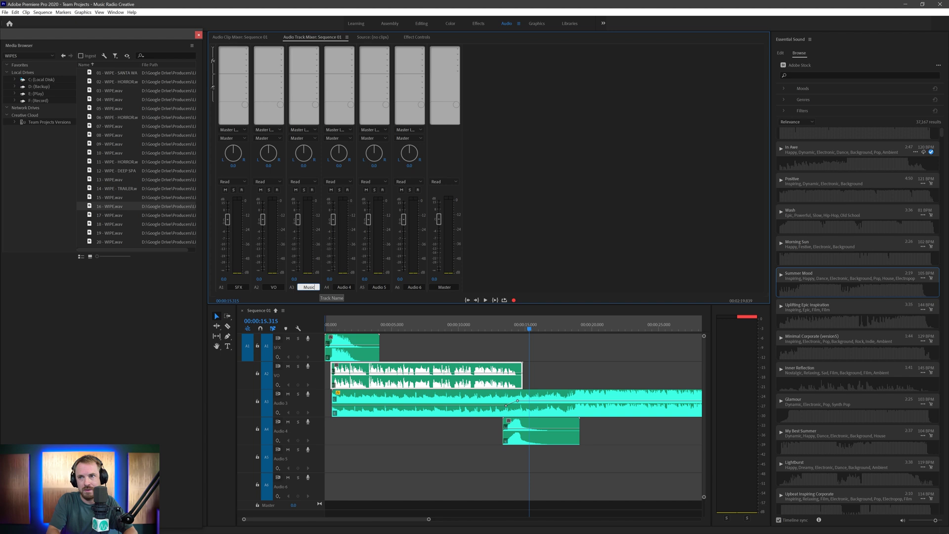
pyautogui.press('Return')
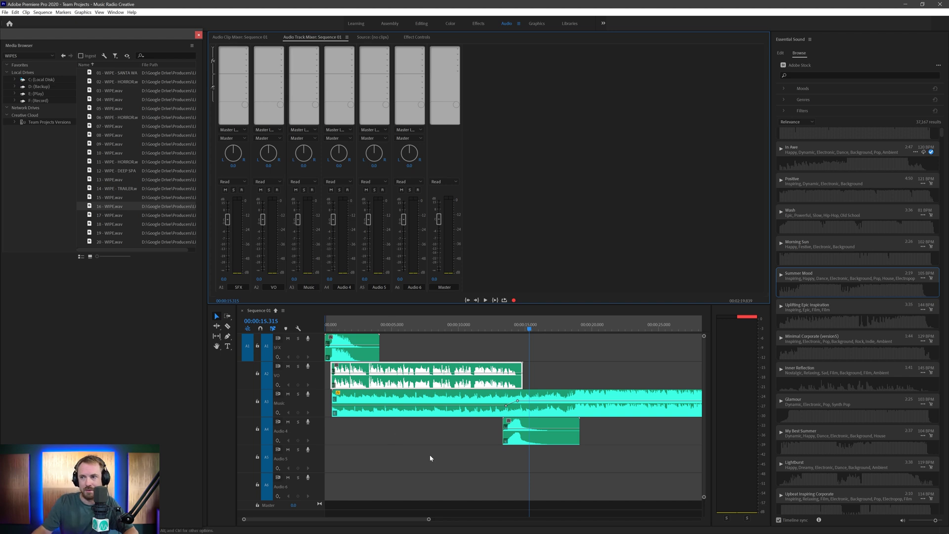
pyautogui.moveTo(525, 424); pyautogui.dragTo(527, 352)
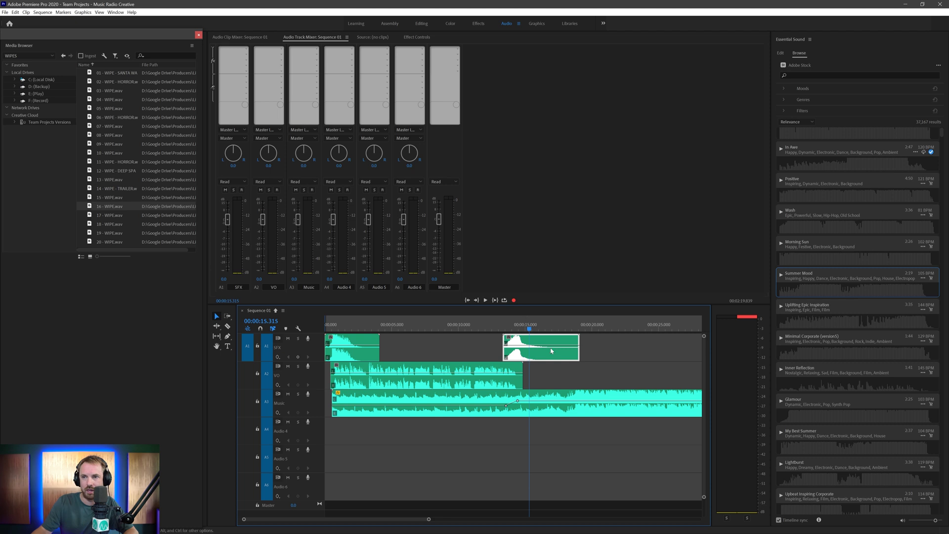
pyautogui.hotkey('ctrl', 'z')
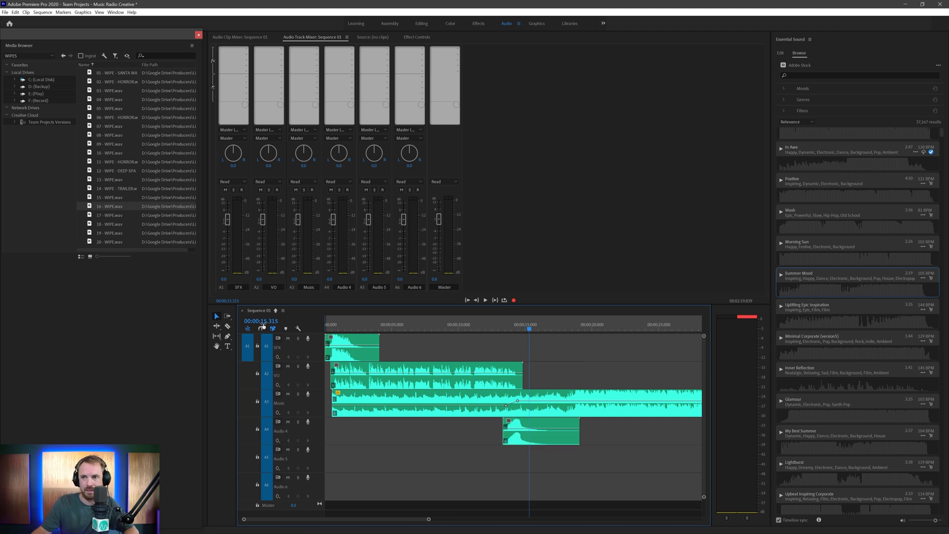
pyautogui.moveTo(542, 424); pyautogui.dragTo(541, 351)
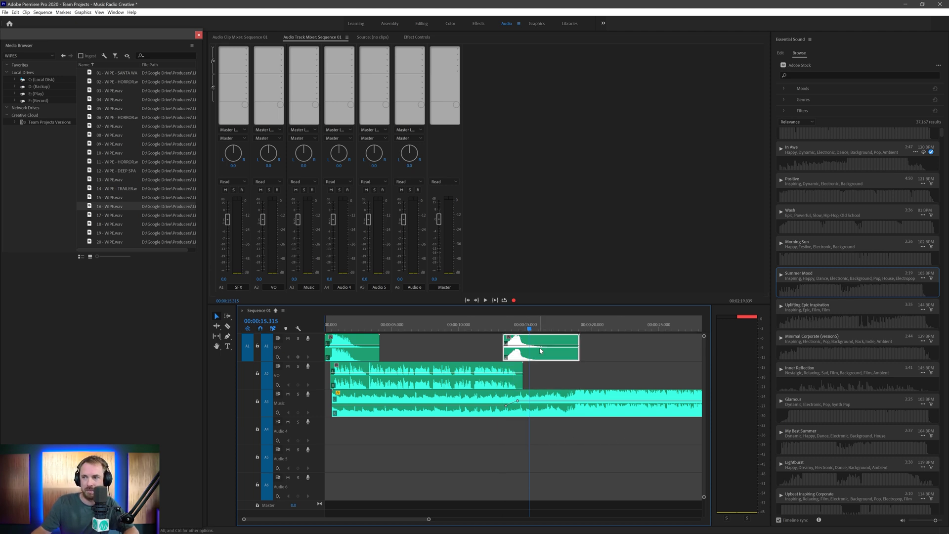
pyautogui.click(261, 328)
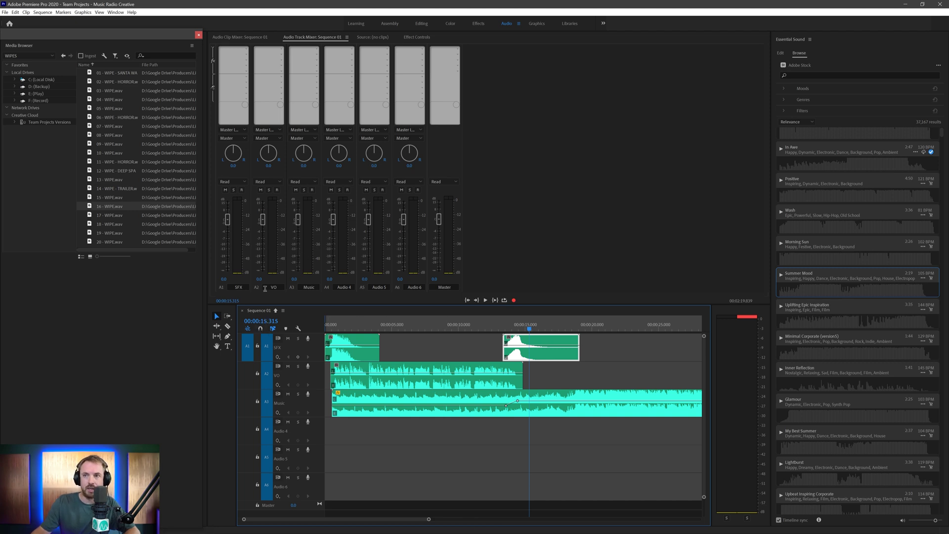
# - Insert a Parametric Equalizer from Filter and EQ on the VO track and open its settings
pyautogui.click(281, 49)
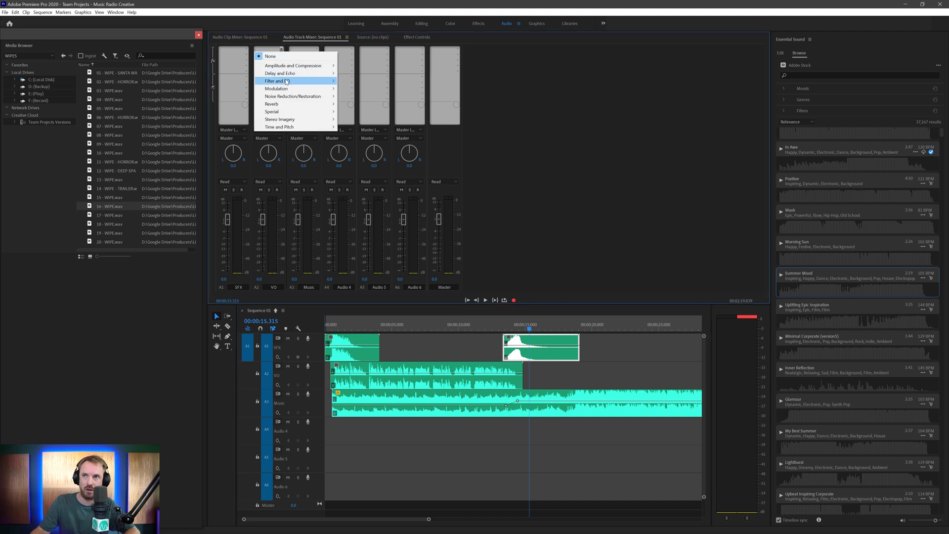
pyautogui.moveTo(287, 82)
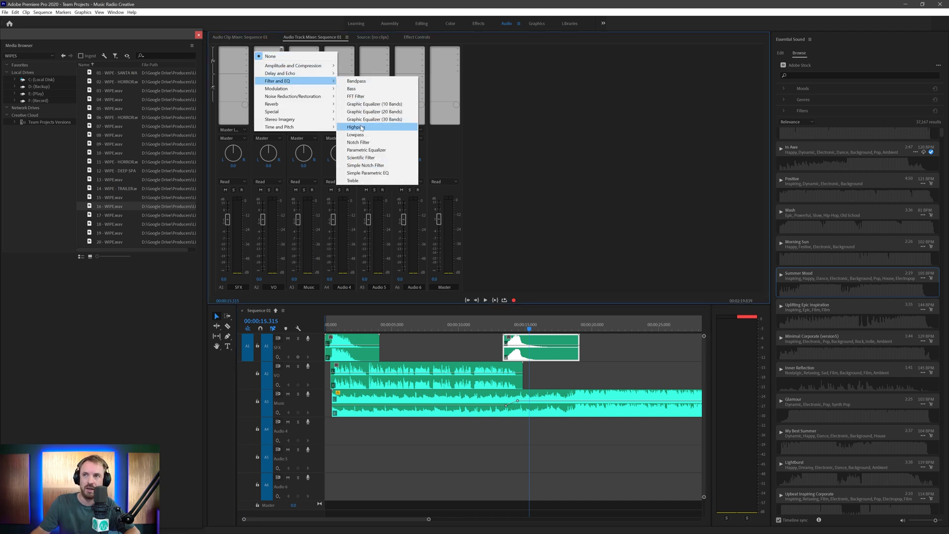
pyautogui.click(367, 150)
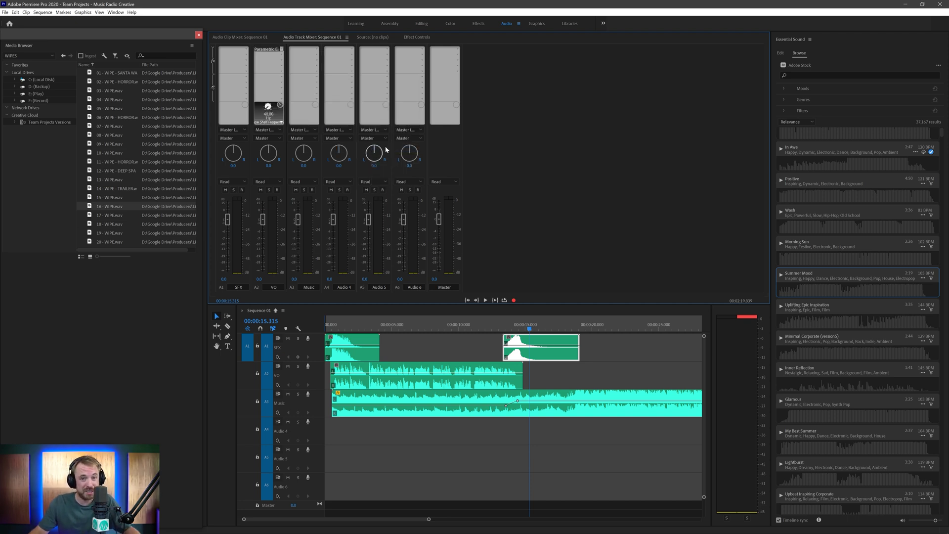
pyautogui.doubleClick(267, 51)
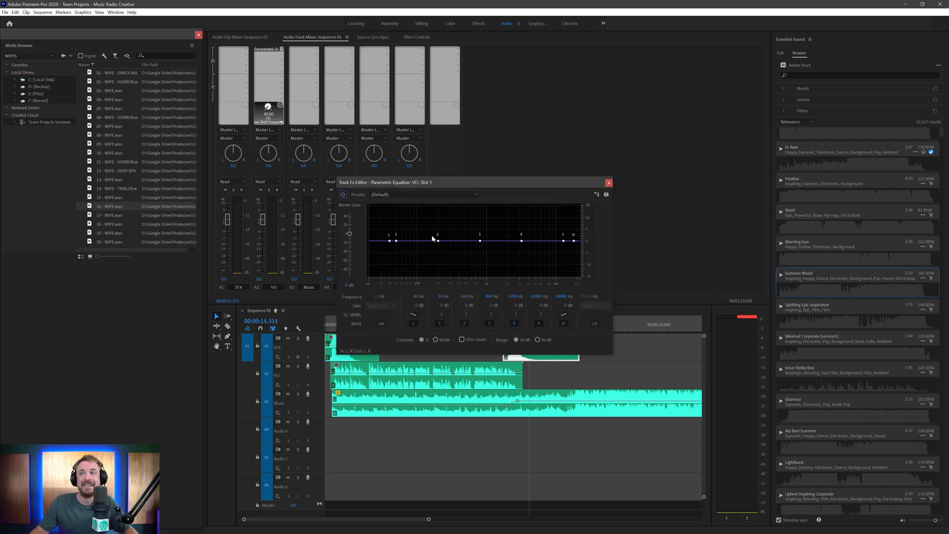
# - Enable the EQ high-pass at about 162 Hz and boost highs with a shelf near 8880 Hz
pyautogui.click(382, 323)
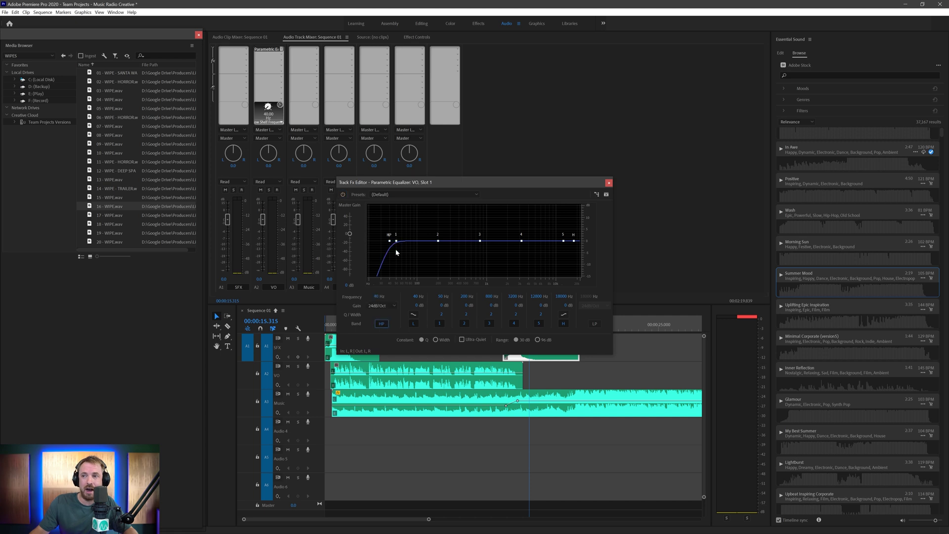
pyautogui.moveTo(390, 242); pyautogui.dragTo(409, 242)
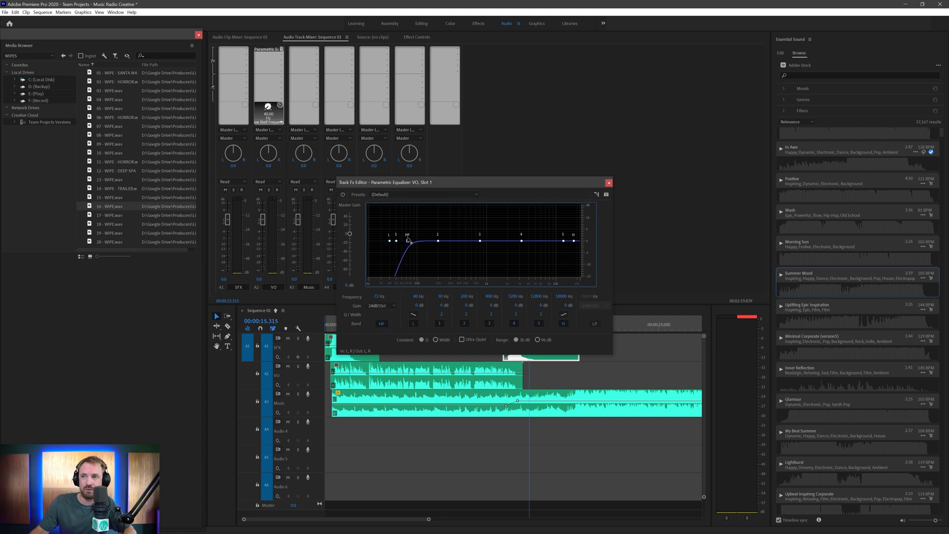
pyautogui.moveTo(424, 180); pyautogui.dragTo(481, 121)
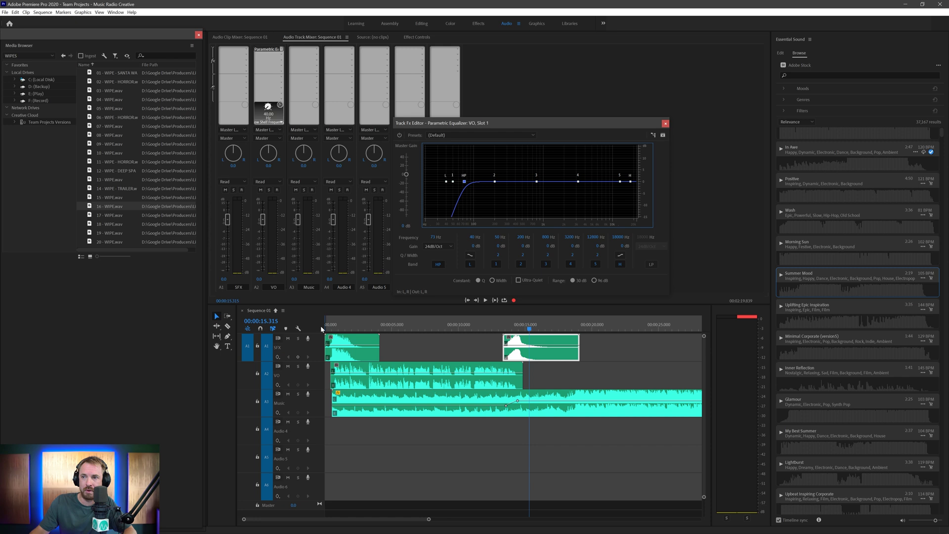
pyautogui.click(333, 326)
pyautogui.press('space')
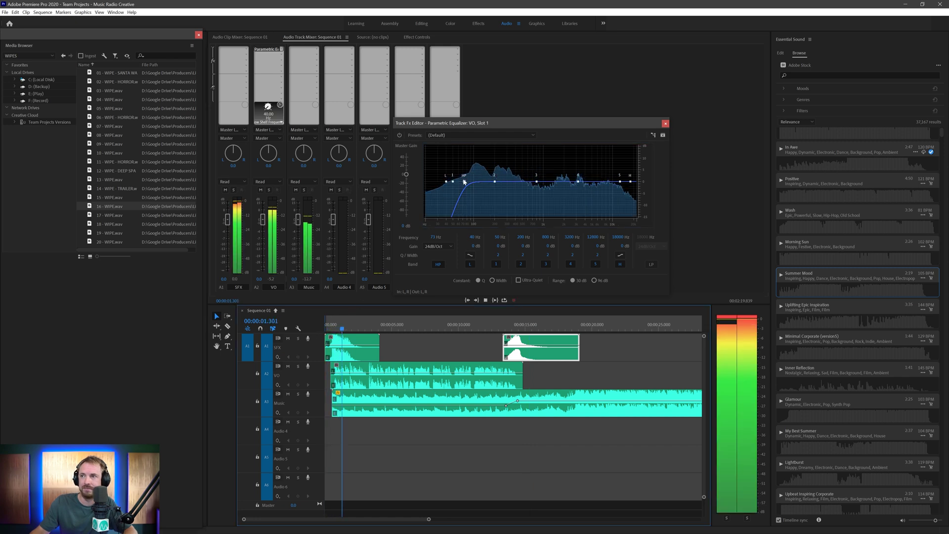
pyautogui.moveTo(465, 182); pyautogui.dragTo(507, 186)
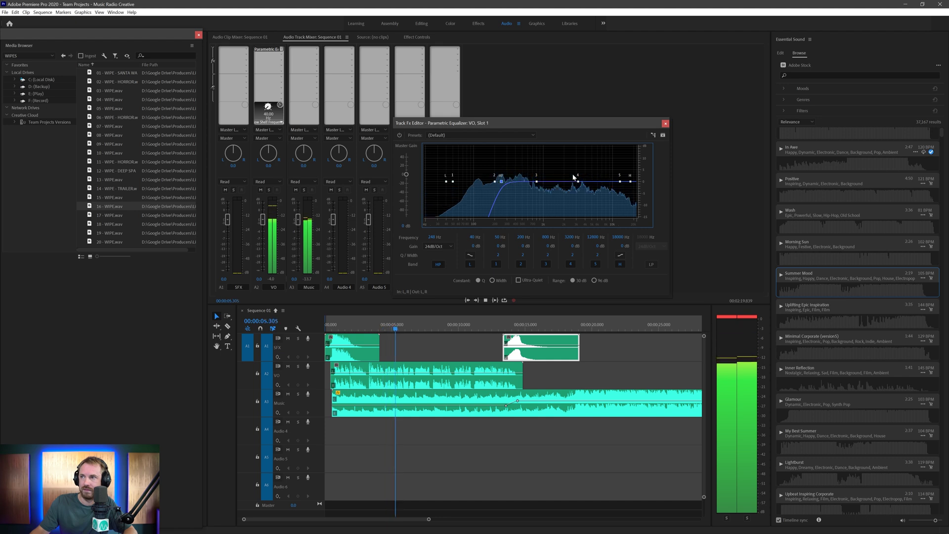
pyautogui.moveTo(630, 182); pyautogui.dragTo(543, 172)
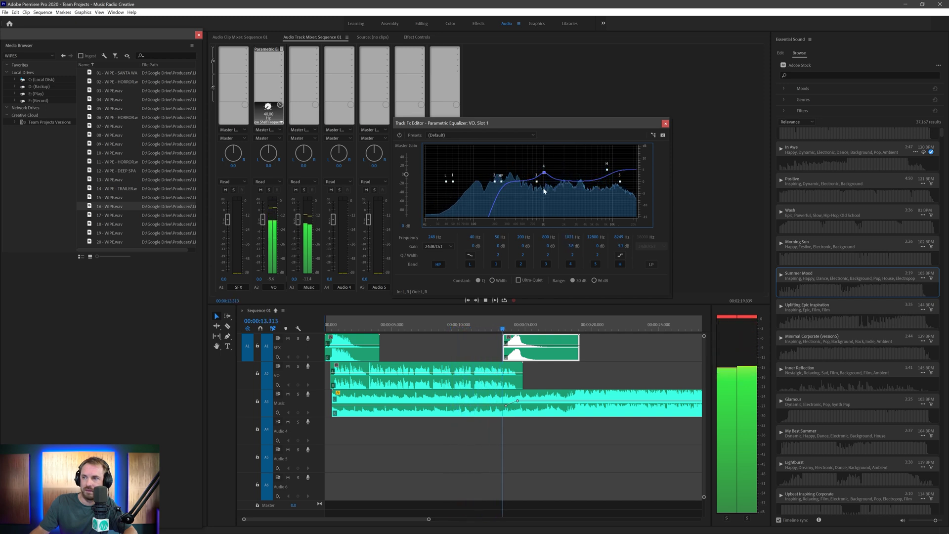
pyautogui.press('space')
pyautogui.click(327, 324)
pyautogui.press('space')
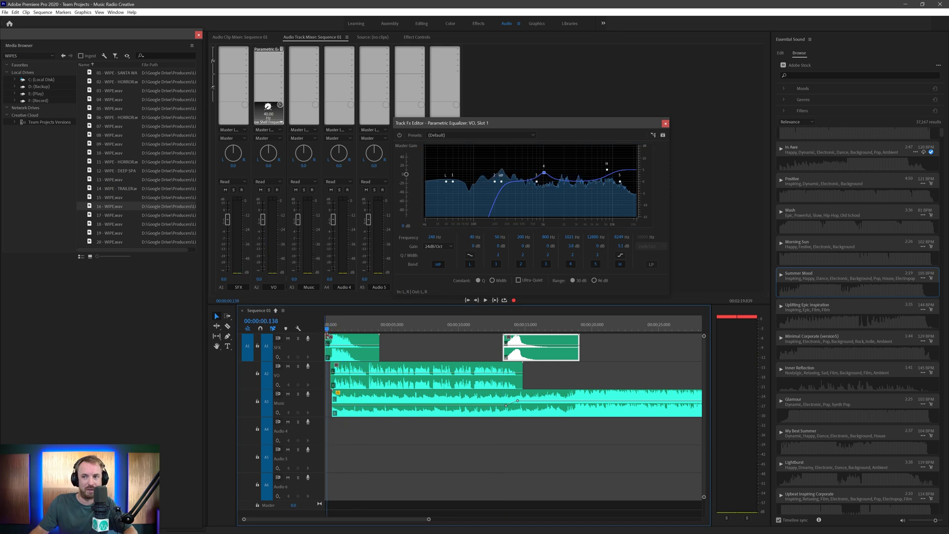
# - Close the equalizer and insert a Dynamics effect in VO slot 2, opening its editor
pyautogui.click(665, 123)
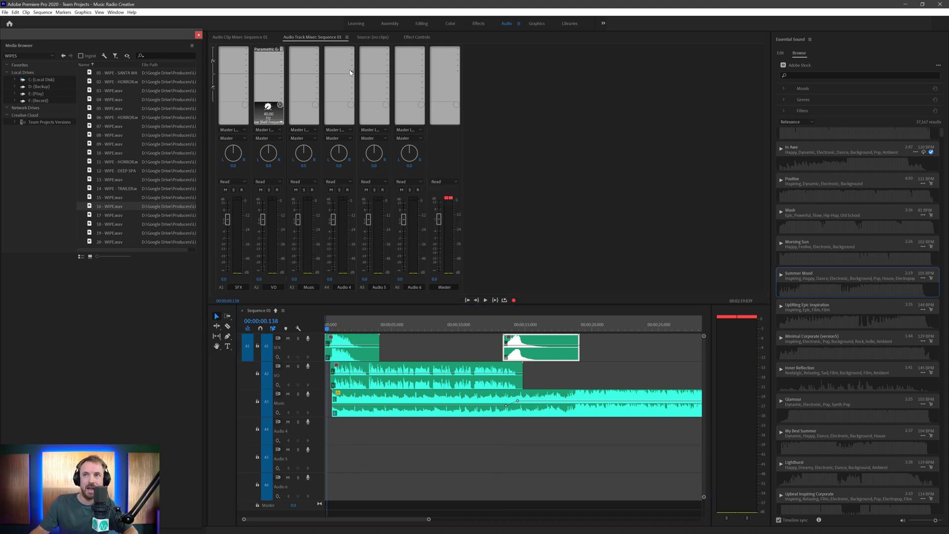
pyautogui.click(285, 57)
pyautogui.moveTo(338, 75)
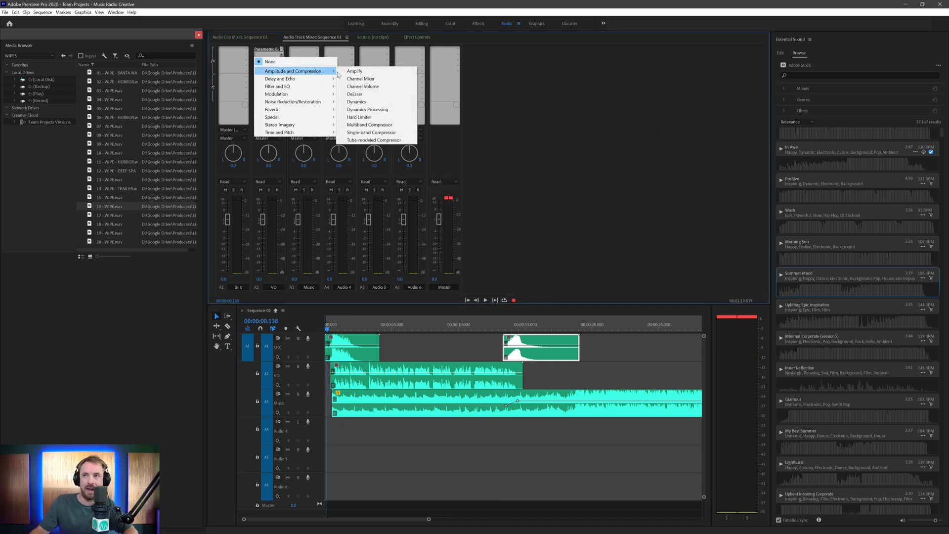
pyautogui.click(358, 101)
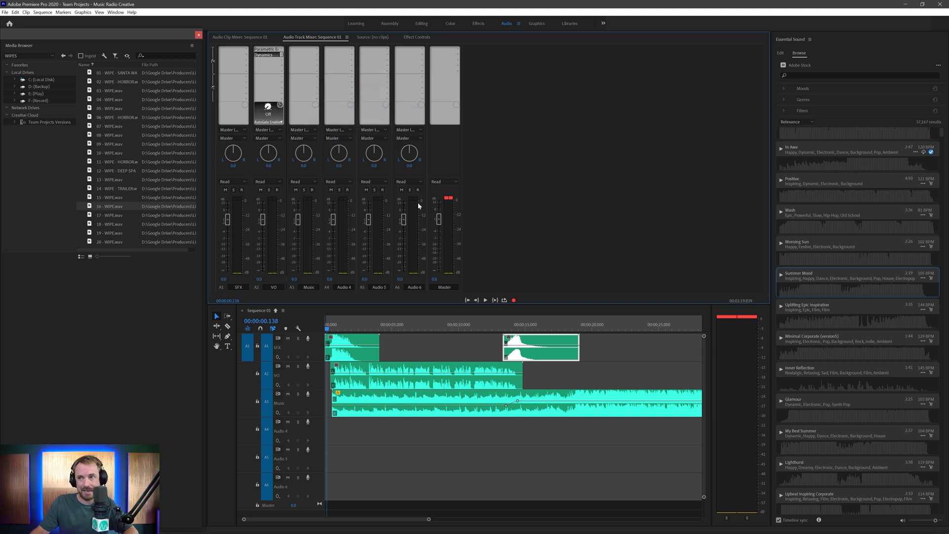
pyautogui.doubleClick(269, 53)
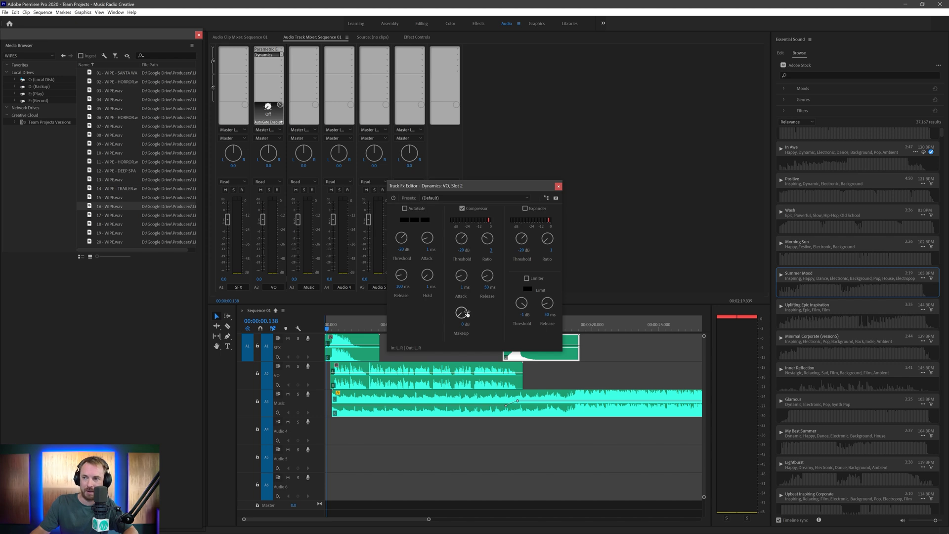
# - Adjust the compressor makeup gain during playback, trying 8.8 dB then 6.7 dB
pyautogui.press('space')
pyautogui.moveTo(466, 313); pyautogui.dragTo(472, 285)
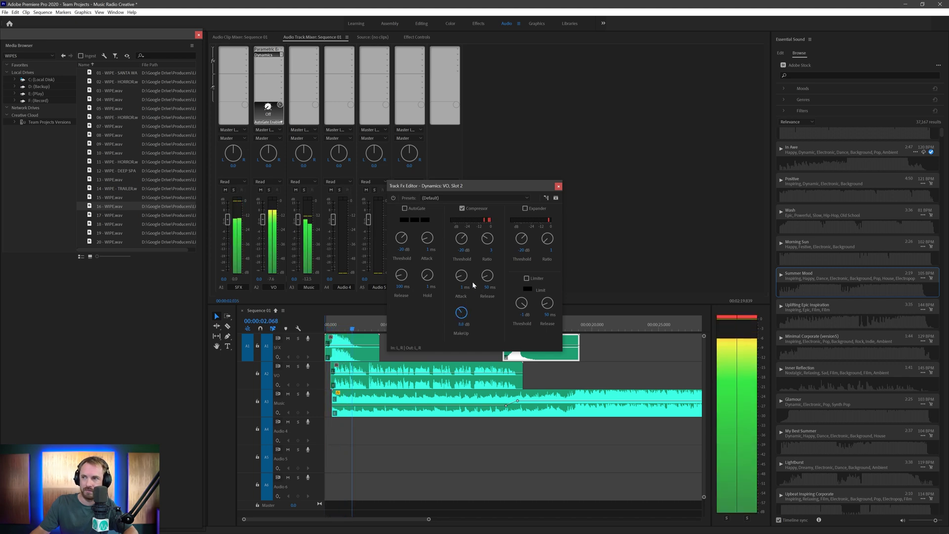
pyautogui.moveTo(473, 284); pyautogui.dragTo(472, 304)
pyautogui.press('space')
pyautogui.press('space')
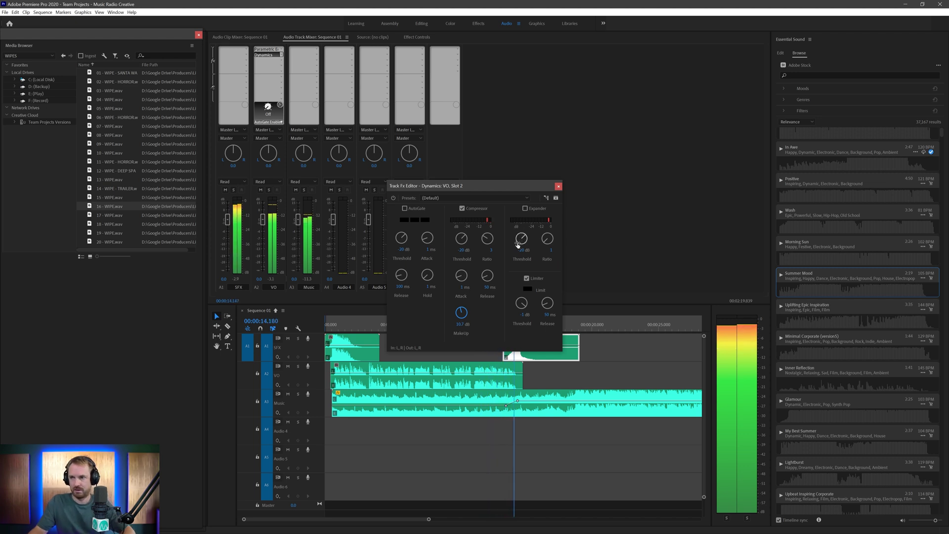
pyautogui.press('space')
# - Lower the second SFX clip's volume to about -9.1 dB and replay it from 13 s
pyautogui.click(558, 186)
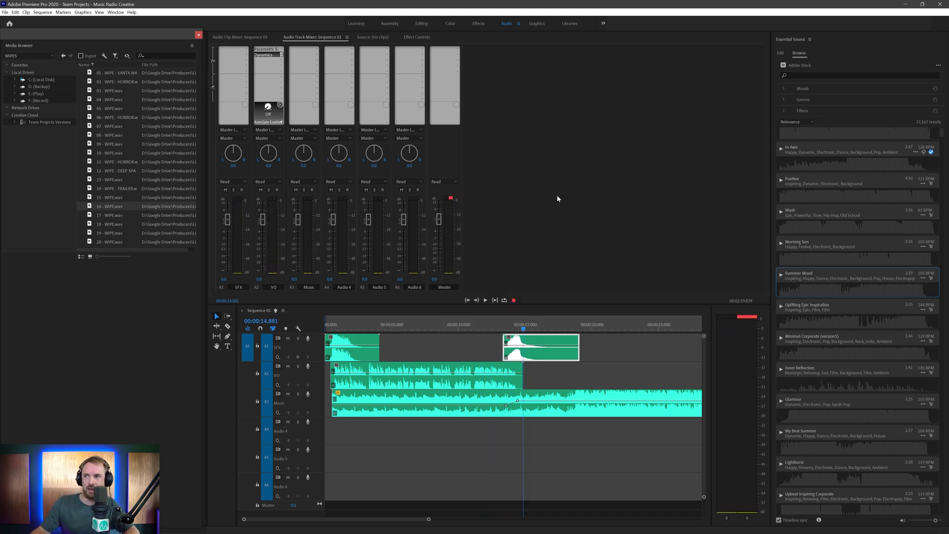
pyautogui.click(515, 351)
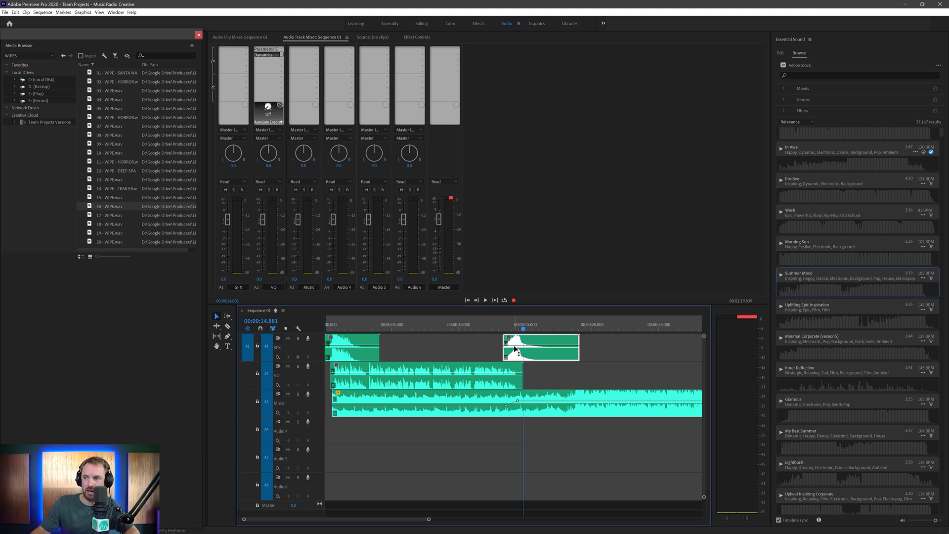
pyautogui.moveTo(515, 350); pyautogui.dragTo(517, 361)
pyautogui.press('space')
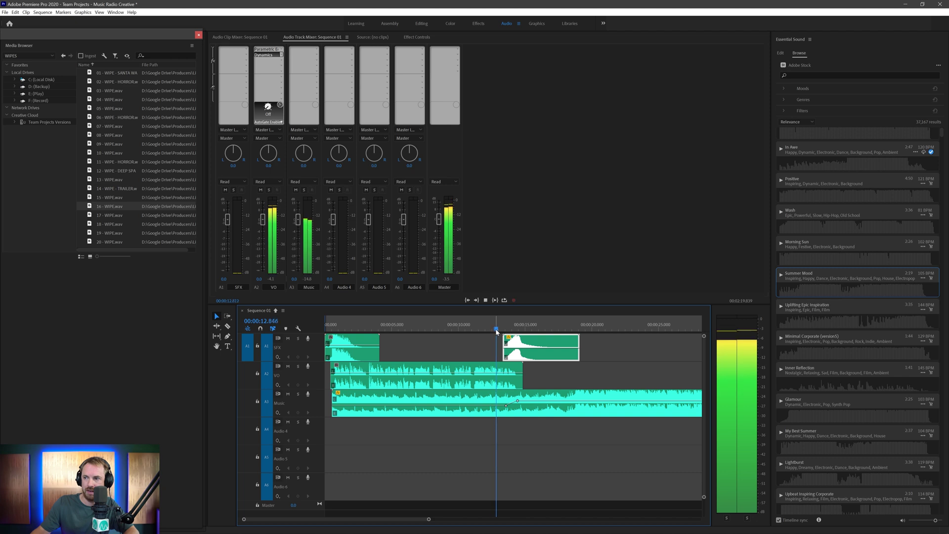
pyautogui.press('space')
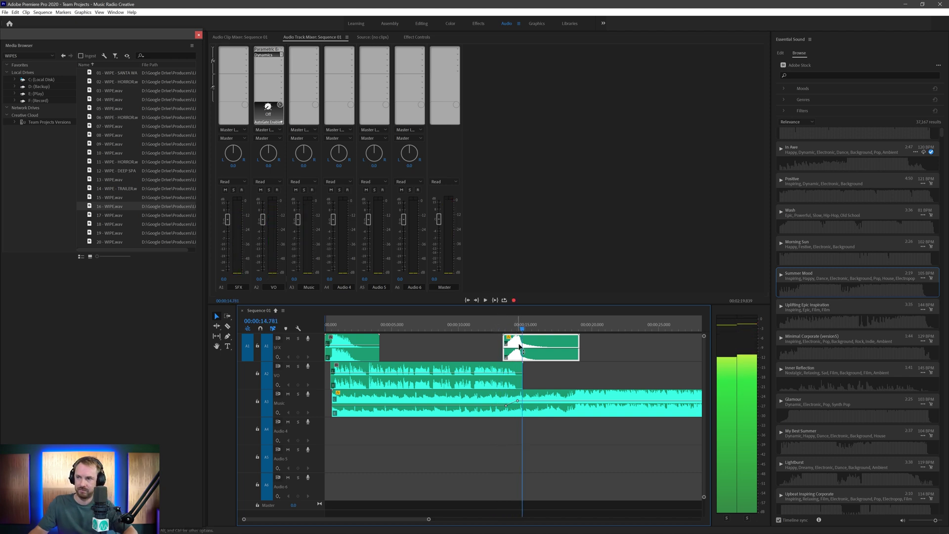
pyautogui.moveTo(514, 351); pyautogui.dragTo(515, 354)
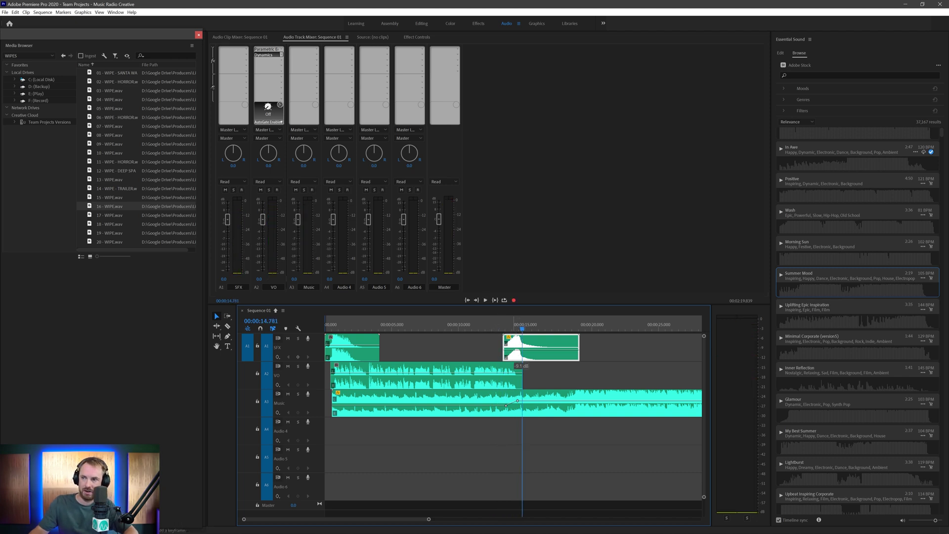
pyautogui.click(500, 327)
pyautogui.press('space')
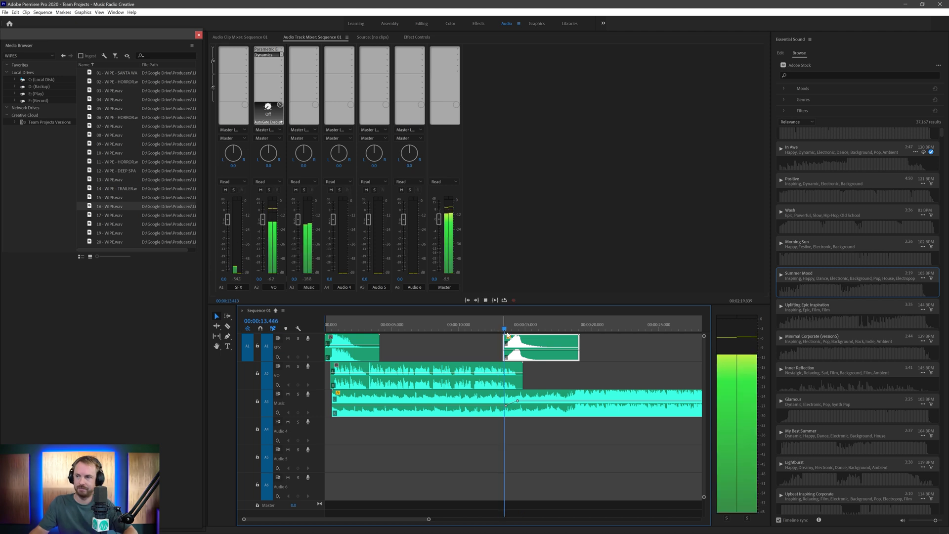
pyautogui.press('space')
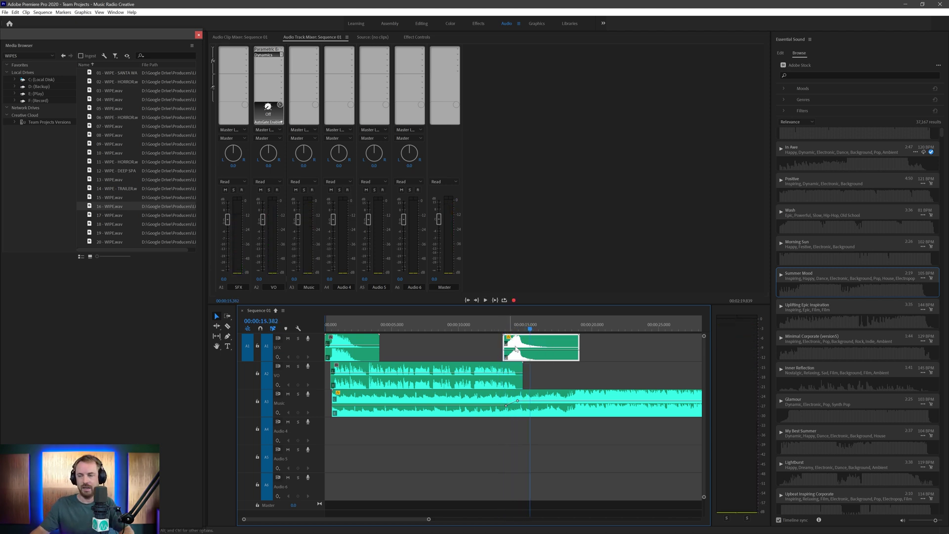
# - Split the Music clip near 2:08 where the ending begins
pyautogui.press('-')
pyautogui.press('-')
pyautogui.press('-')
pyautogui.press('-')
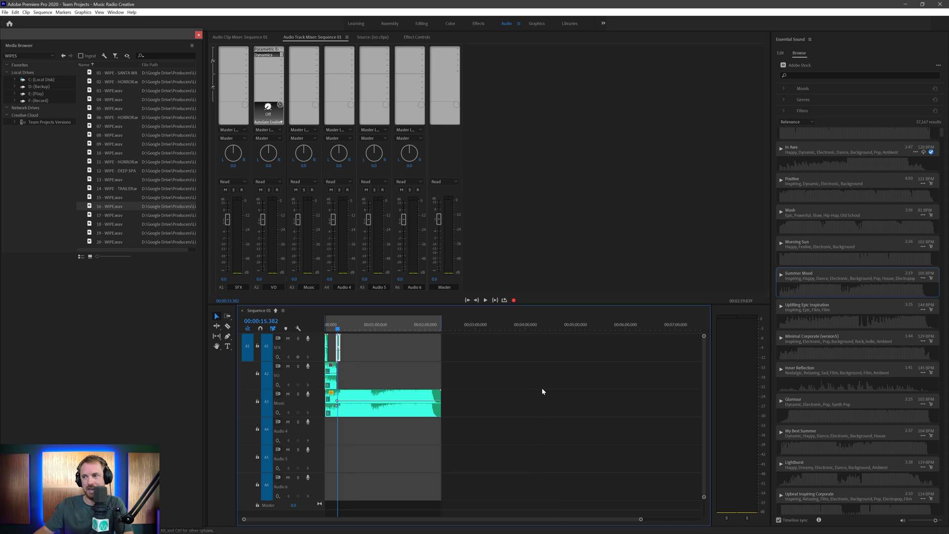
pyautogui.click(433, 326)
pyautogui.press('=')
pyautogui.press('=')
pyautogui.press('=')
pyautogui.press('=')
pyautogui.press('=')
pyautogui.press('=')
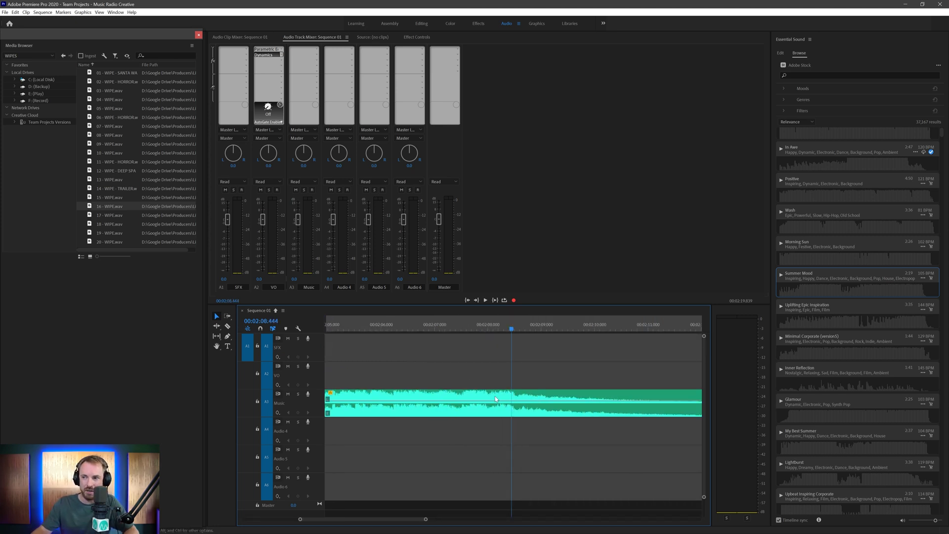
pyautogui.press('c')
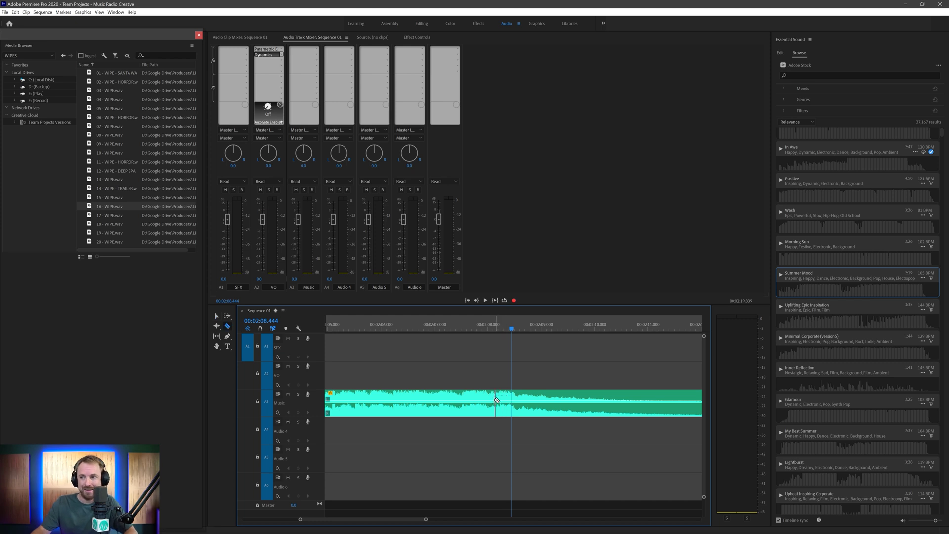
pyautogui.press('space')
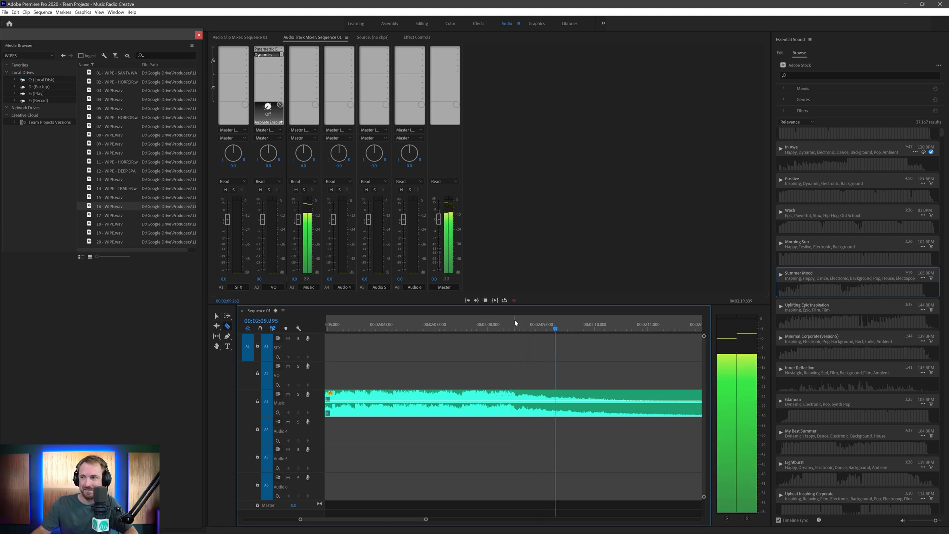
pyautogui.press('space')
pyautogui.click(514, 399)
pyautogui.press('v')
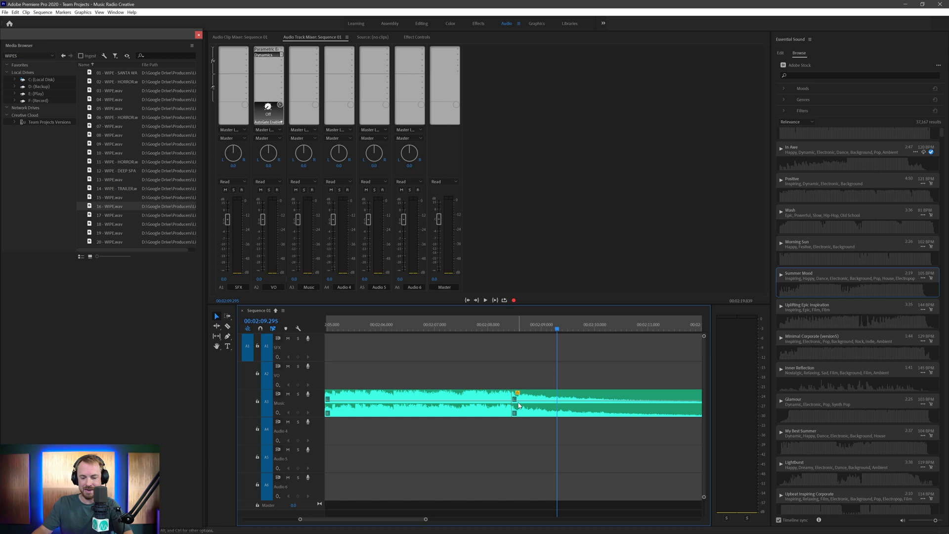
# - Move the music ending onto track A4 near 11 s, sliding it slightly earlier
pyautogui.press('-')
pyautogui.press('-')
pyautogui.press('-')
pyautogui.press('-')
pyautogui.press('-')
pyautogui.press('-')
pyautogui.press('-')
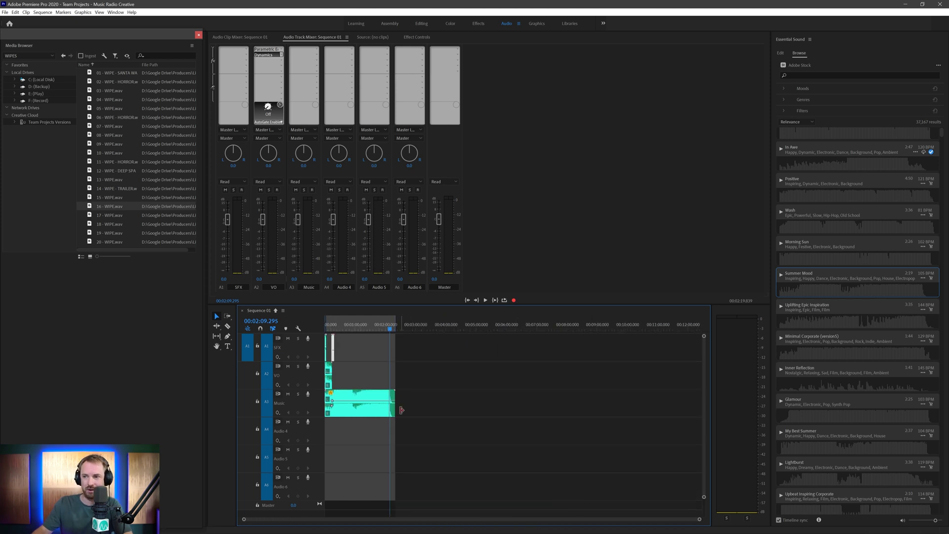
pyautogui.moveTo(392, 416); pyautogui.dragTo(334, 429)
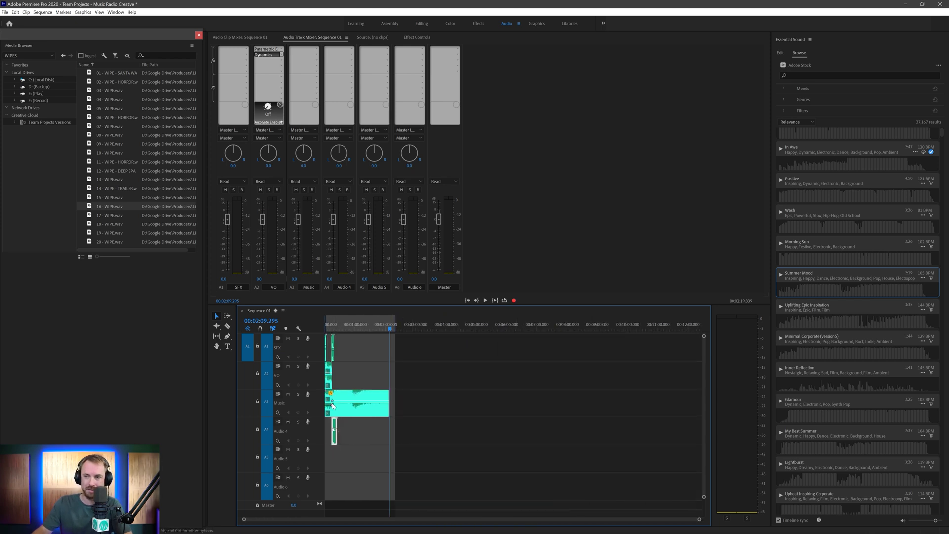
pyautogui.click(334, 329)
pyautogui.press('=')
pyautogui.press('=')
pyautogui.press('=')
pyautogui.press('=')
pyautogui.press('=')
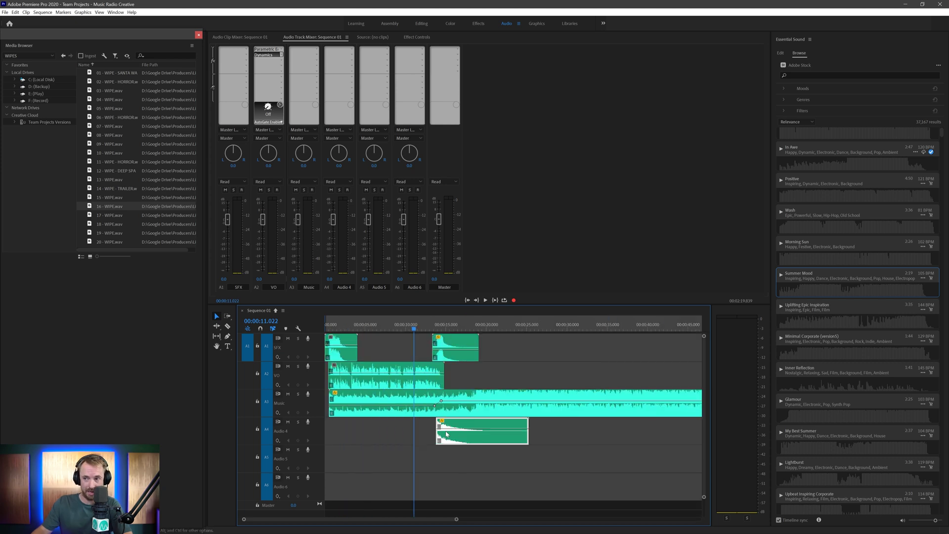
pyautogui.moveTo(566, 427); pyautogui.dragTo(558, 426)
pyautogui.press('=')
pyautogui.press('=')
pyautogui.press('-')
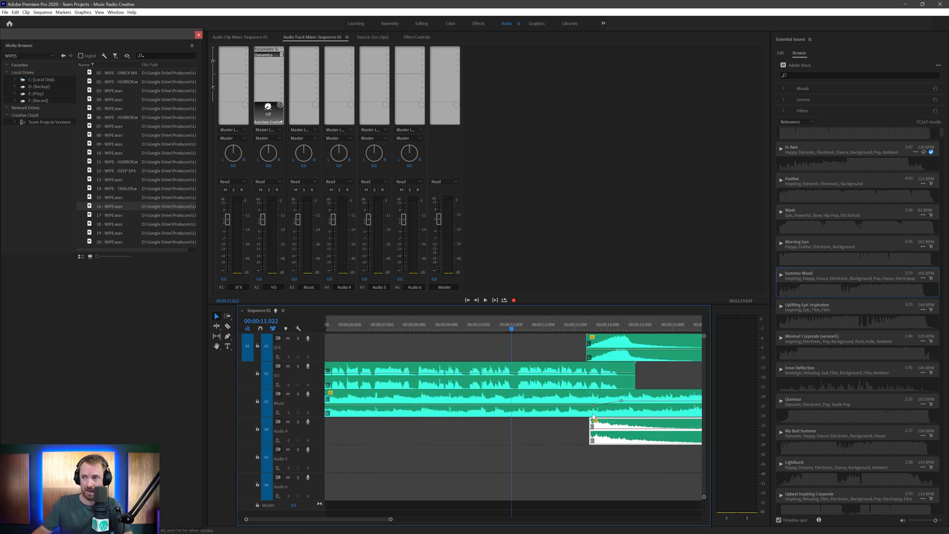
# - Split the A3 music and drop the ending there, replacing the music after the split
pyautogui.press('c')
pyautogui.click(594, 411)
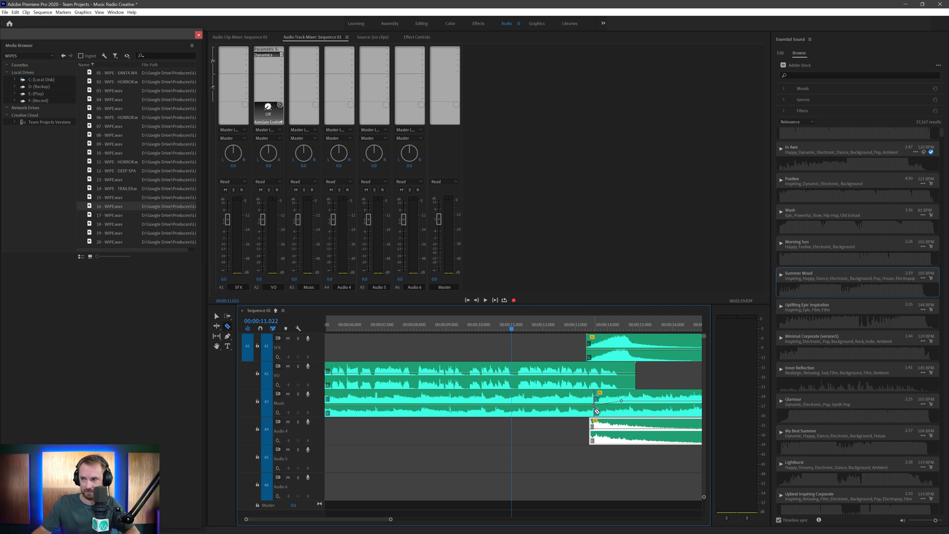
pyautogui.press('v')
pyautogui.moveTo(620, 428); pyautogui.dragTo(618, 401)
pyautogui.press('space')
pyautogui.press('-')
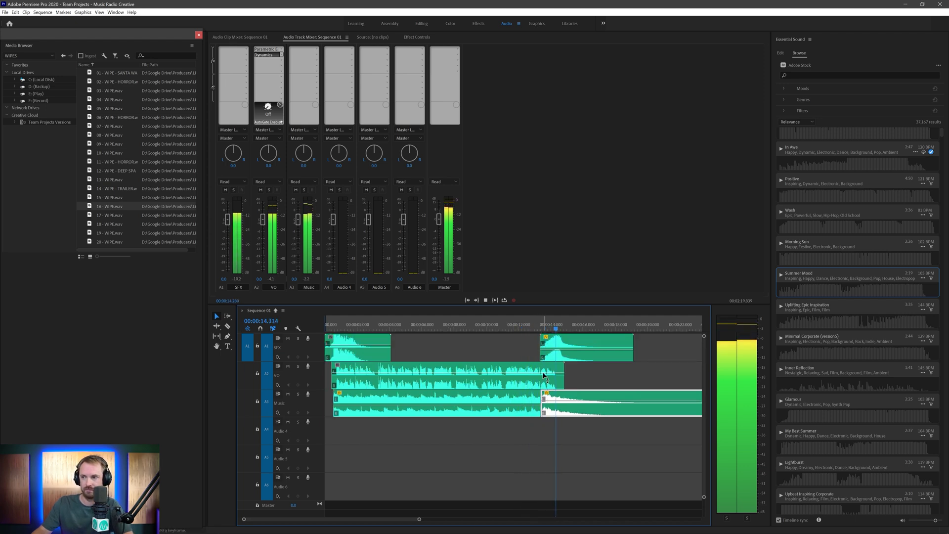
pyautogui.press('space')
pyautogui.press('=')
# - Place the ending on A3 about 0.9 s earlier, lower its volume about 12 dB, and replay
pyautogui.moveTo(542, 393); pyautogui.dragTo(563, 421)
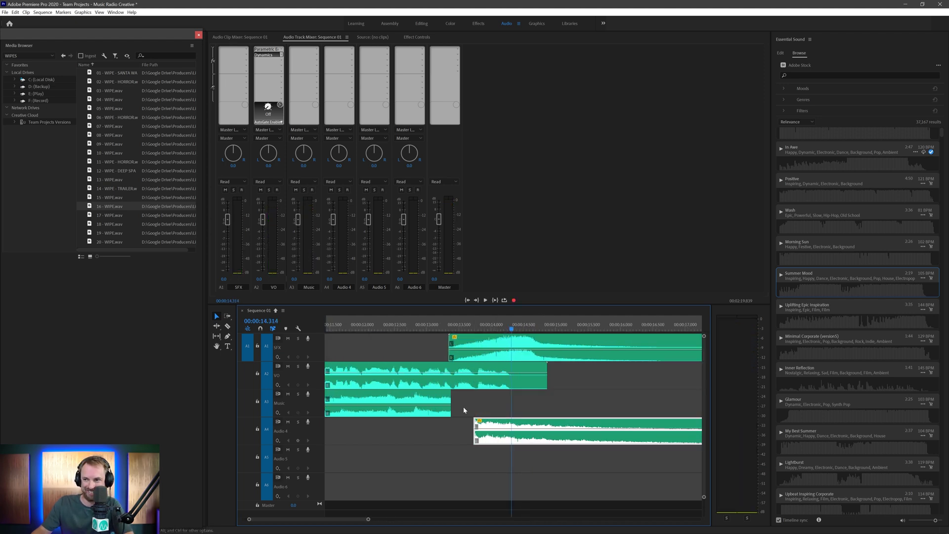
pyautogui.moveTo(490, 437); pyautogui.dragTo(433, 417)
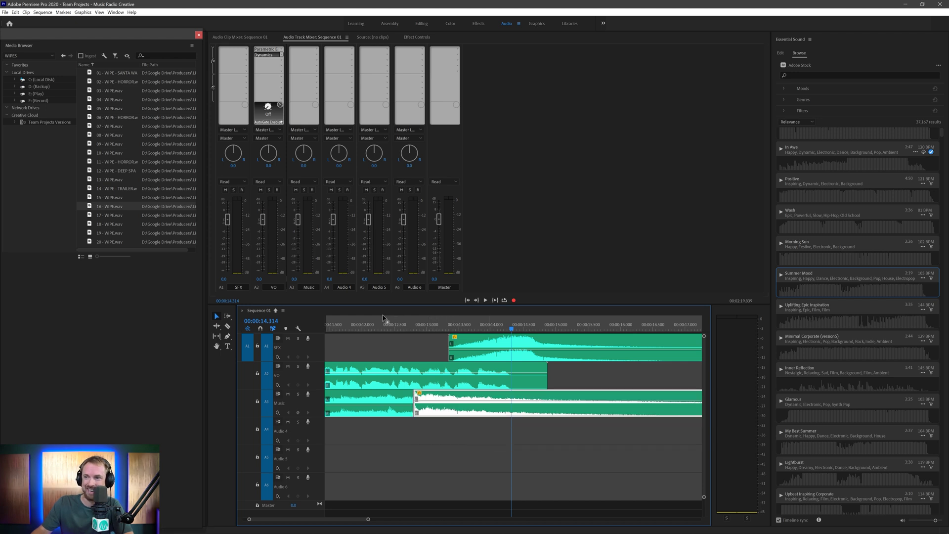
pyautogui.press('space')
pyautogui.press('space')
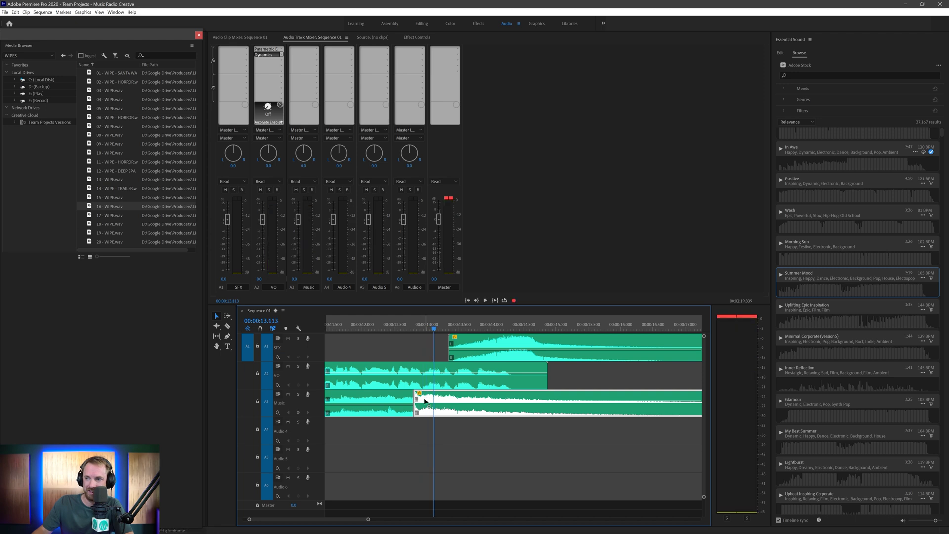
pyautogui.moveTo(424, 405); pyautogui.dragTo(426, 417)
pyautogui.click(382, 331)
pyautogui.press('space')
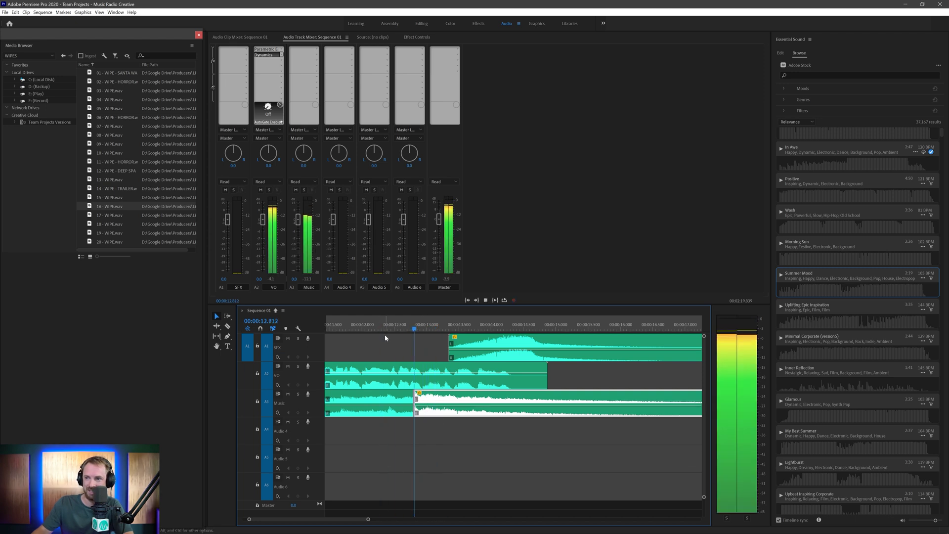
pyautogui.press('space')
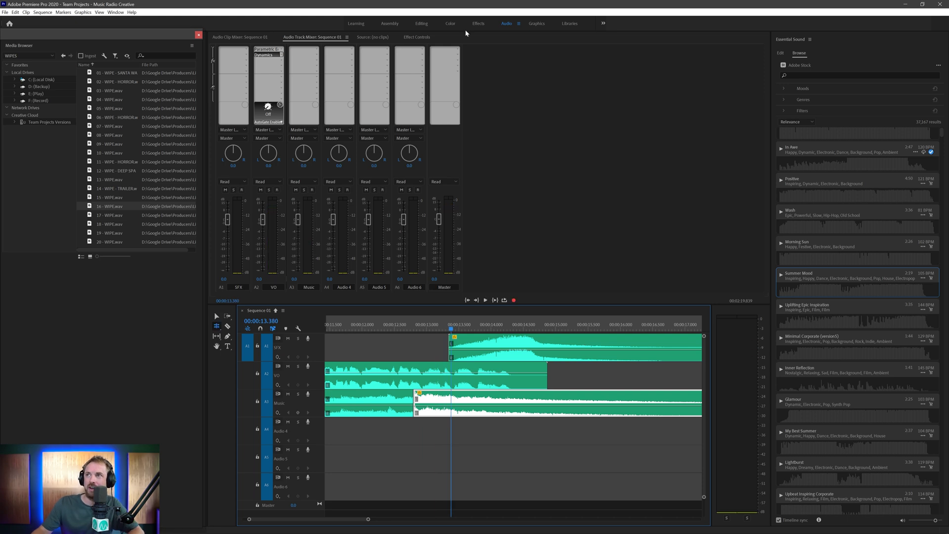
# - Apply a Constant Power crossfade at the music edit, found by searching 'const'
pyautogui.click(477, 24)
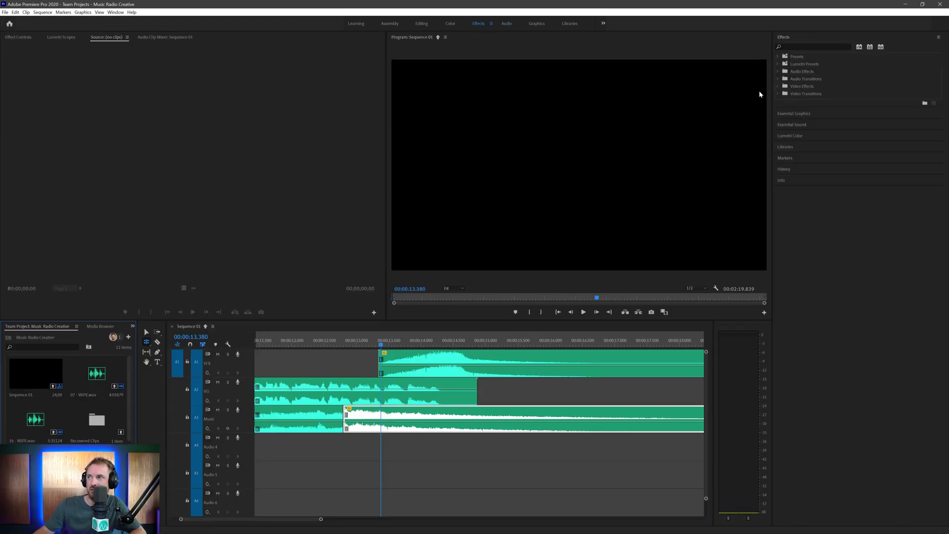
pyautogui.click(780, 71)
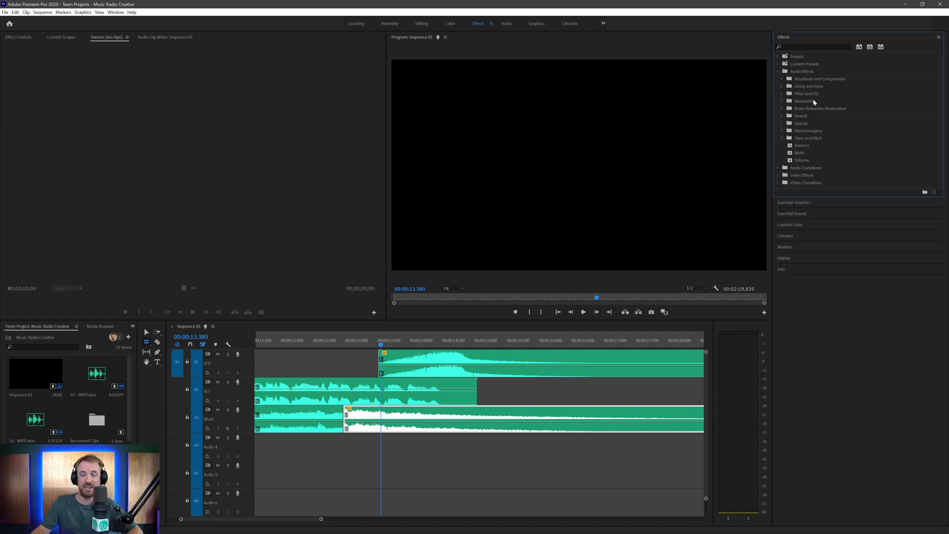
pyautogui.click(816, 46)
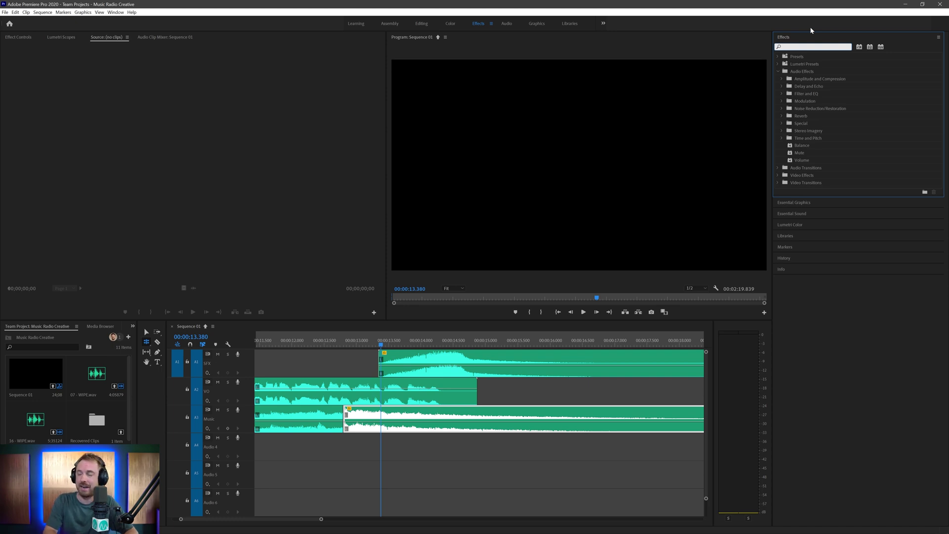
pyautogui.write('const')
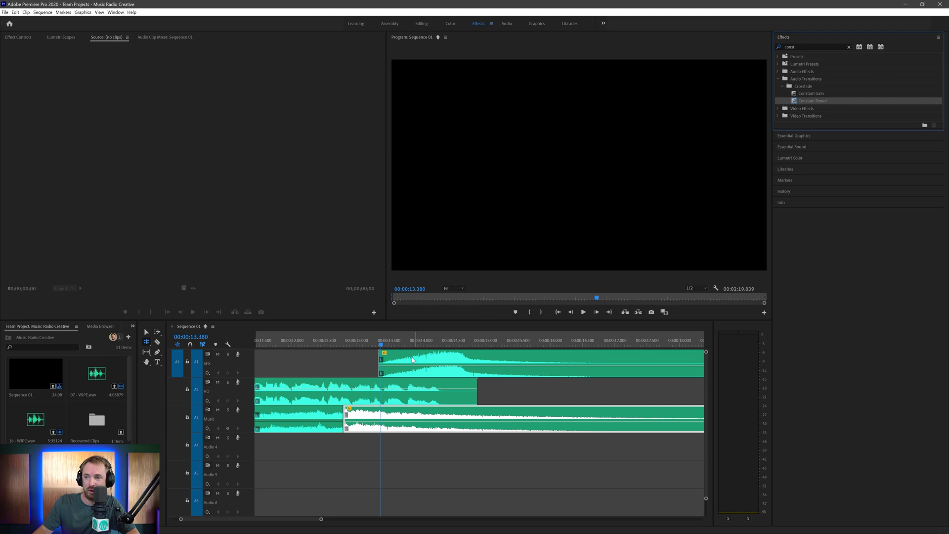
pyautogui.hotkey('ctrl', 'shift', 'd')
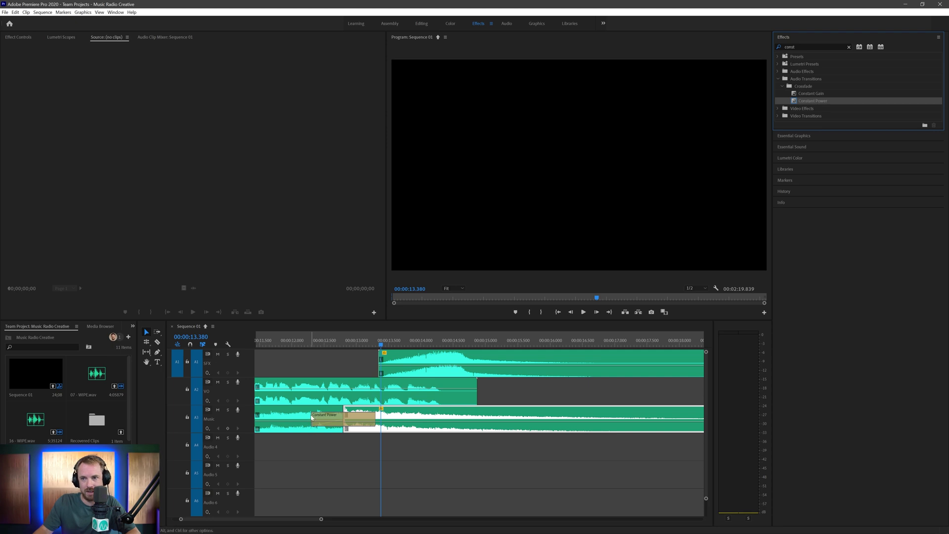
# - Shorten the crossfade around the edit point and play it back
pyautogui.moveTo(311, 417); pyautogui.dragTo(332, 418)
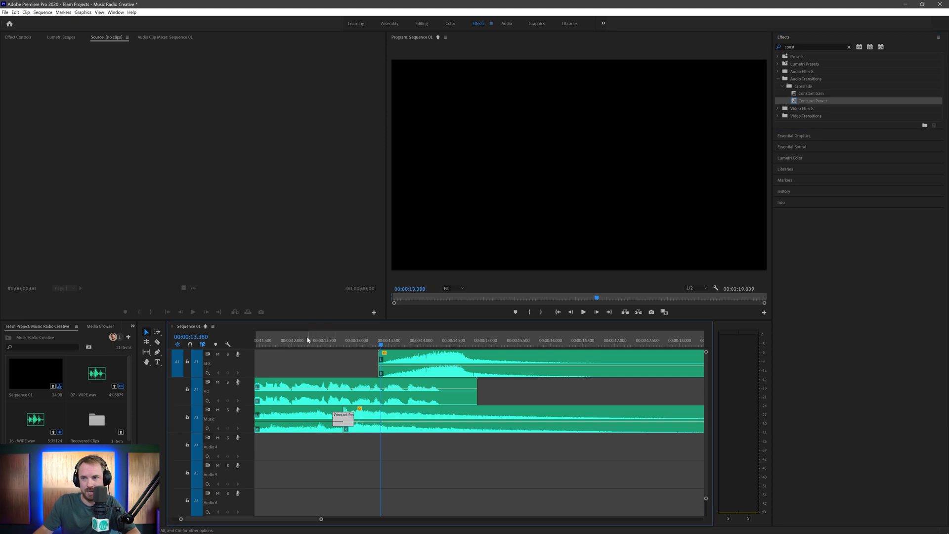
pyautogui.click(307, 340)
pyautogui.press('space')
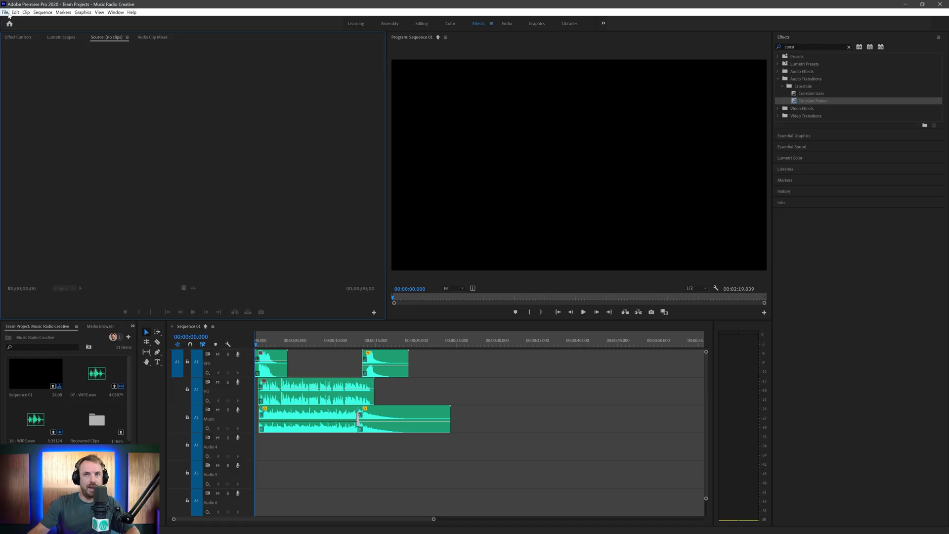
# - Close the team project, choosing to share changes first
pyautogui.click(5, 12)
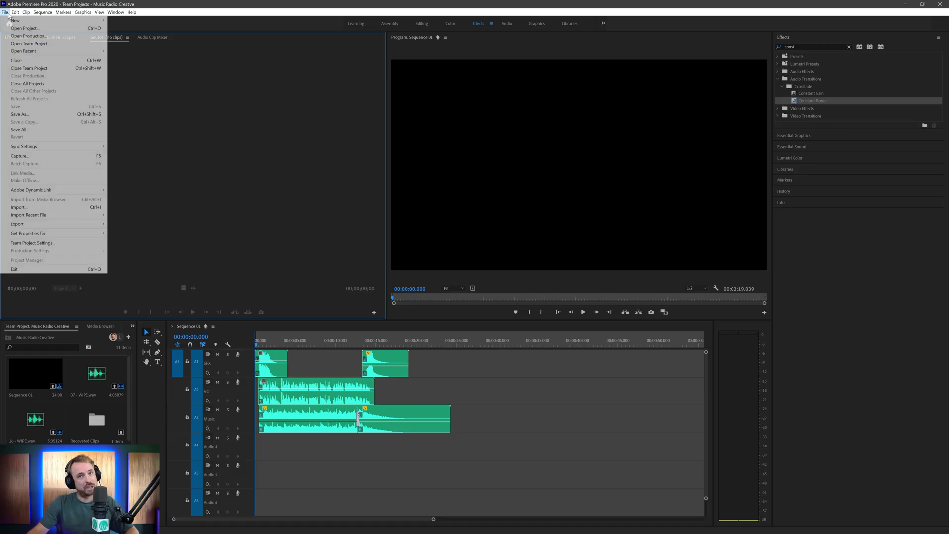
pyautogui.click(29, 68)
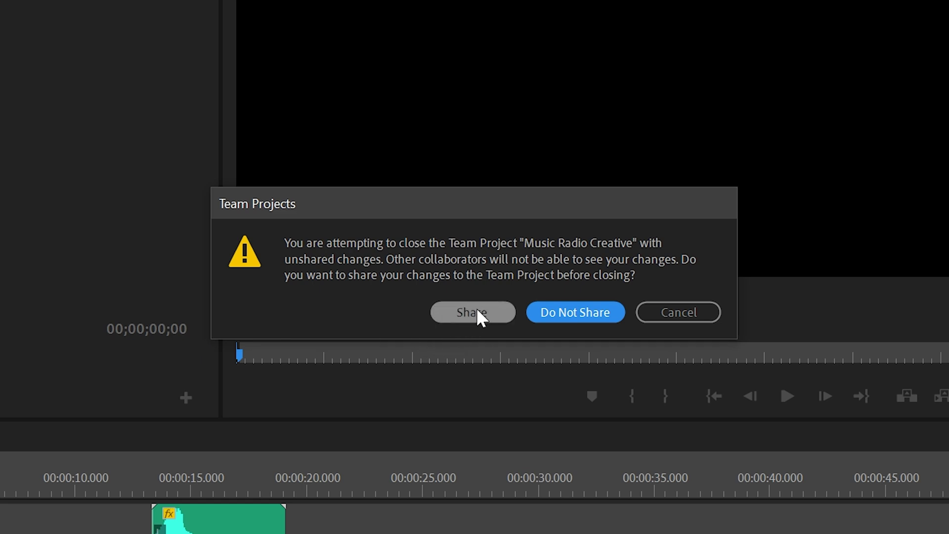
pyautogui.click(478, 311)
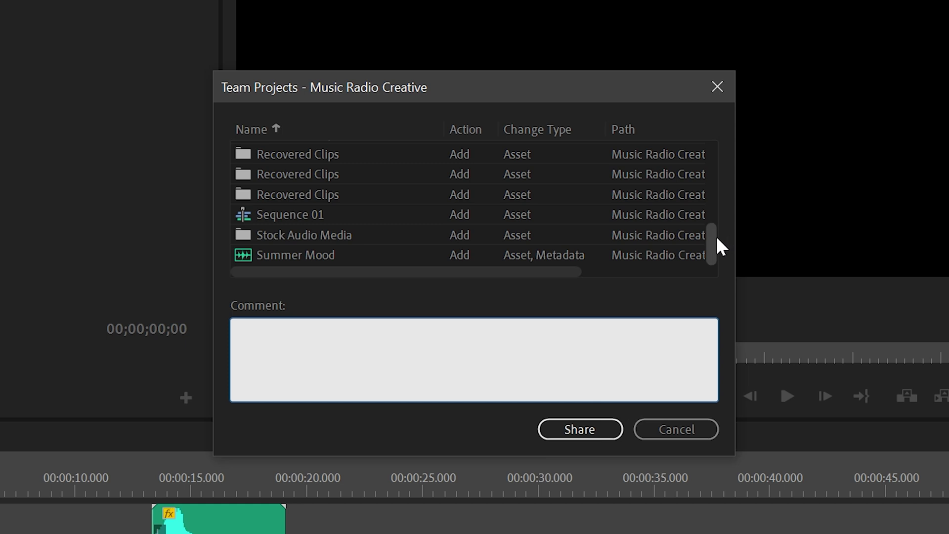
pyautogui.moveTo(712, 234); pyautogui.dragTo(562, 341)
# - Share with the comment 'Basic podcast intro. Please make it better' and reopen Music Radio Creative
pyautogui.click(543, 353)
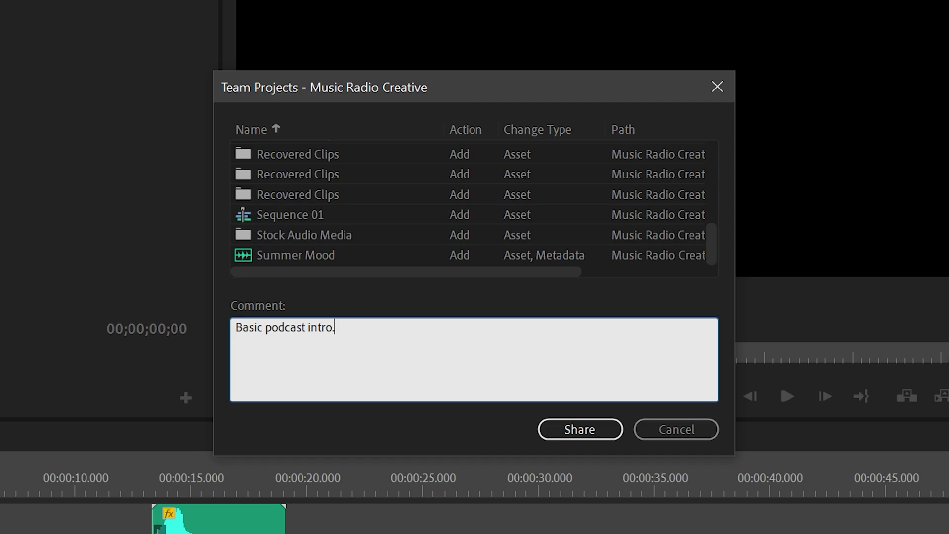
pyautogui.write('Basic podcast intro. Please make it better!')
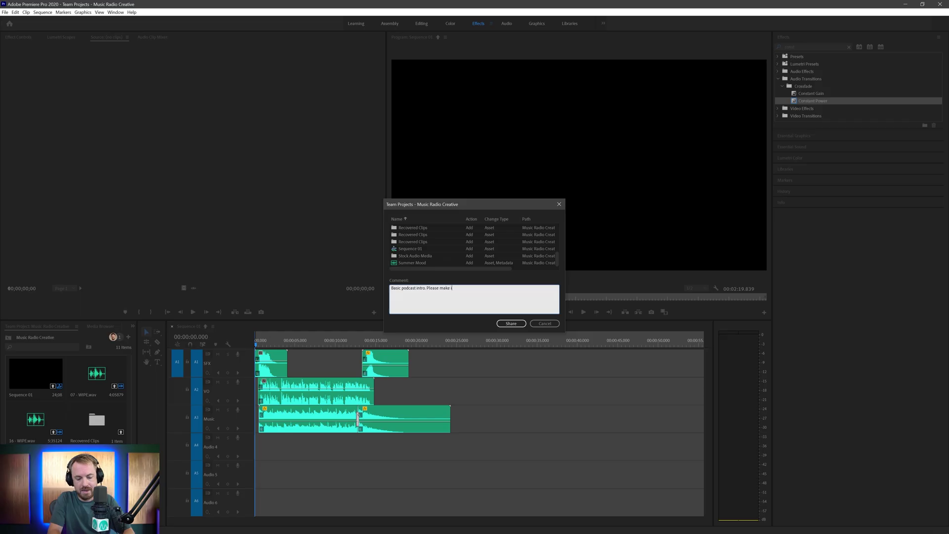
pyautogui.click(511, 324)
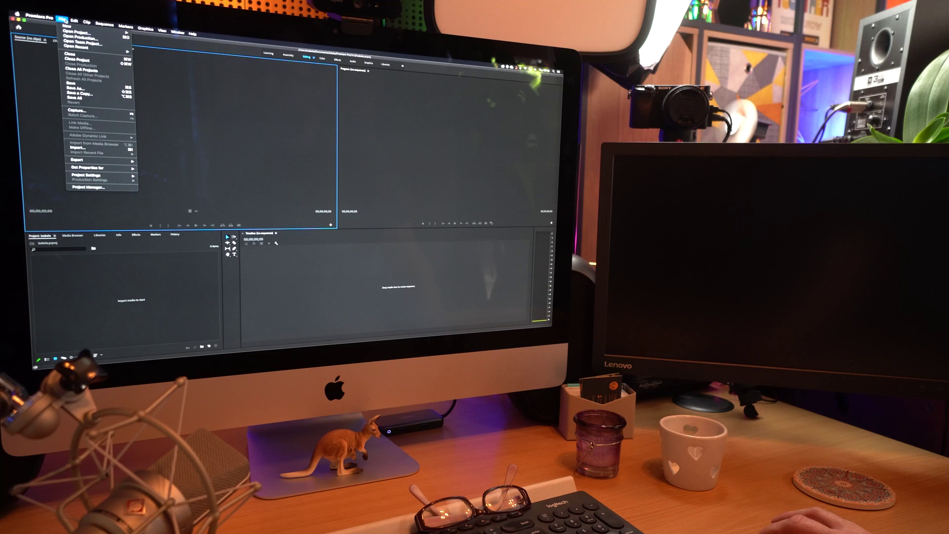
pyautogui.click(83, 42)
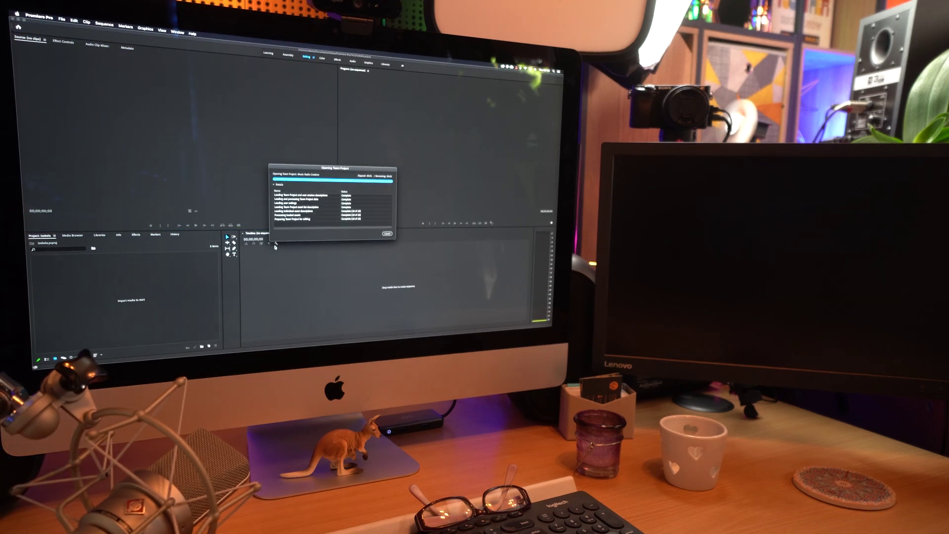
# - Open Sequence 01 in the Audio workspace and check who shared changes to it
pyautogui.doubleClick(126, 324)
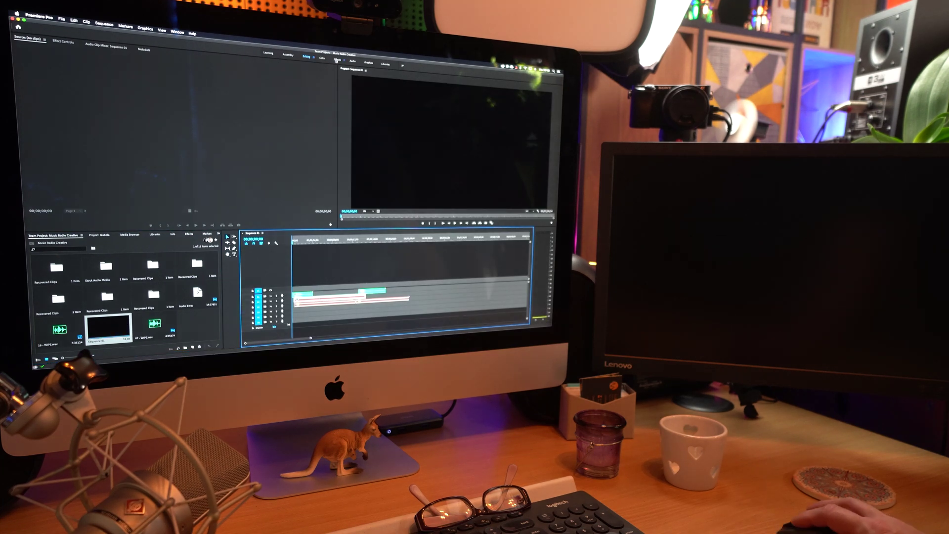
pyautogui.click(338, 59)
pyautogui.click(352, 60)
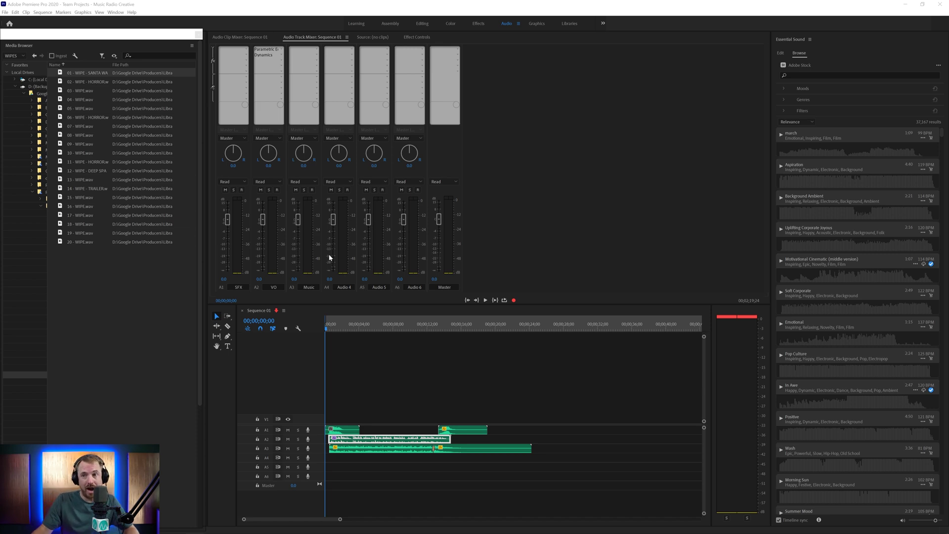
pyautogui.click(277, 311)
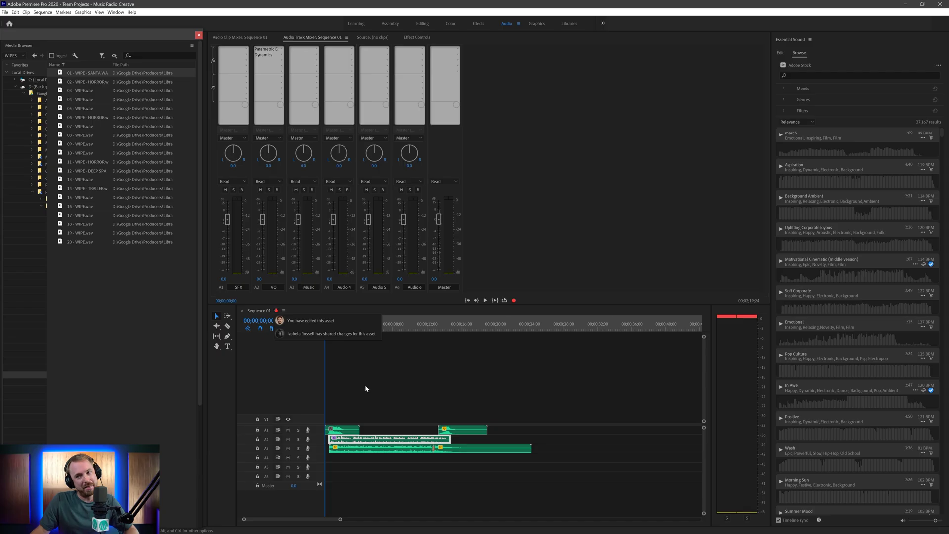
pyautogui.click(356, 387)
pyautogui.press('=')
pyautogui.press('=')
pyautogui.press('=')
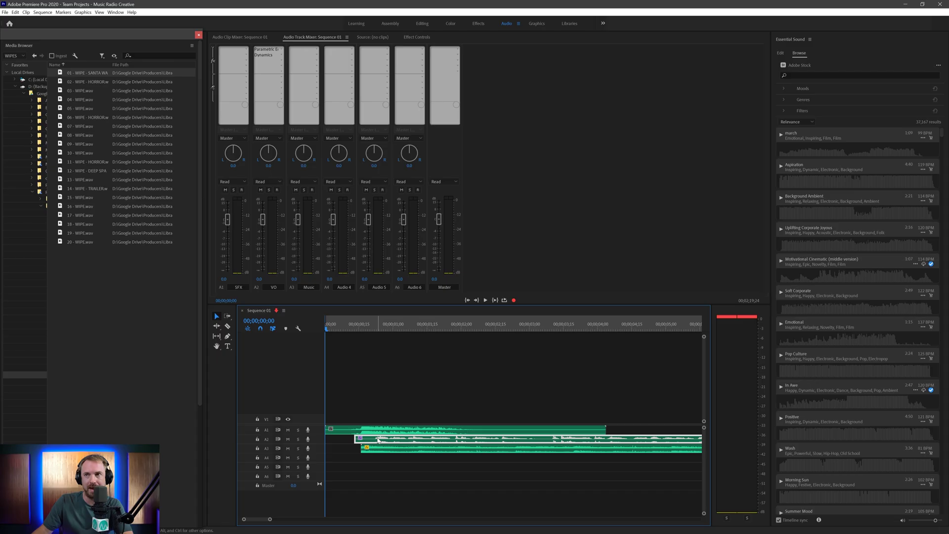
# - In the Editing workspace, inspect the Audio 2.wav clip's reverb effect and play the mix
pyautogui.click(422, 24)
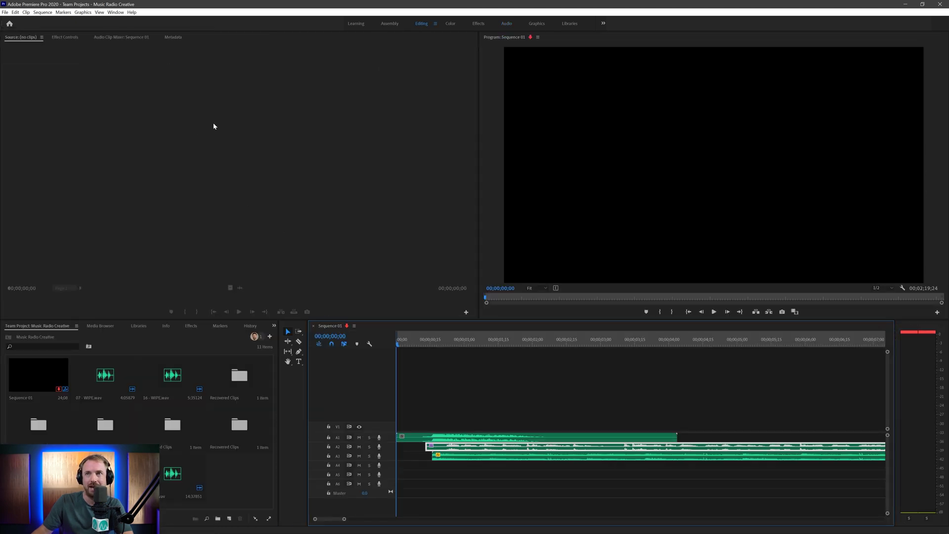
pyautogui.click(61, 36)
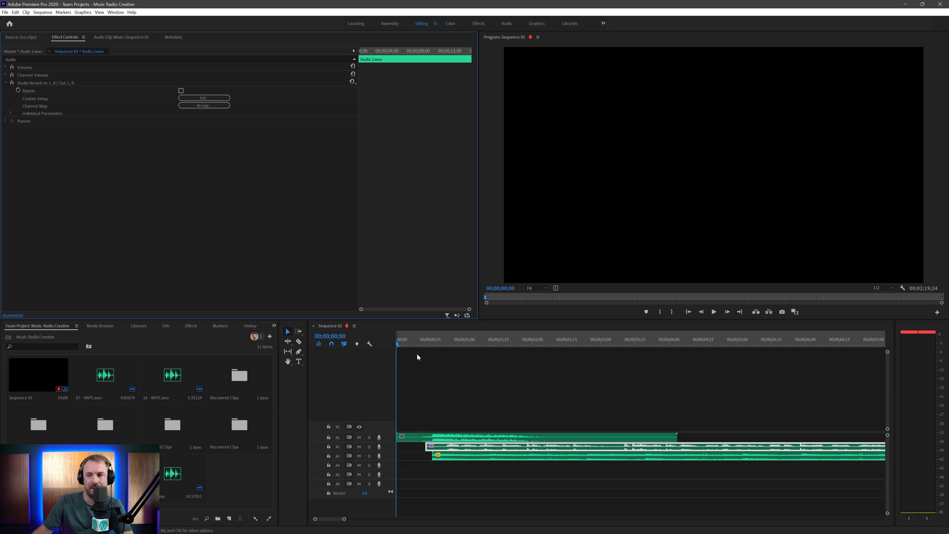
pyautogui.click(397, 347)
pyautogui.press('-')
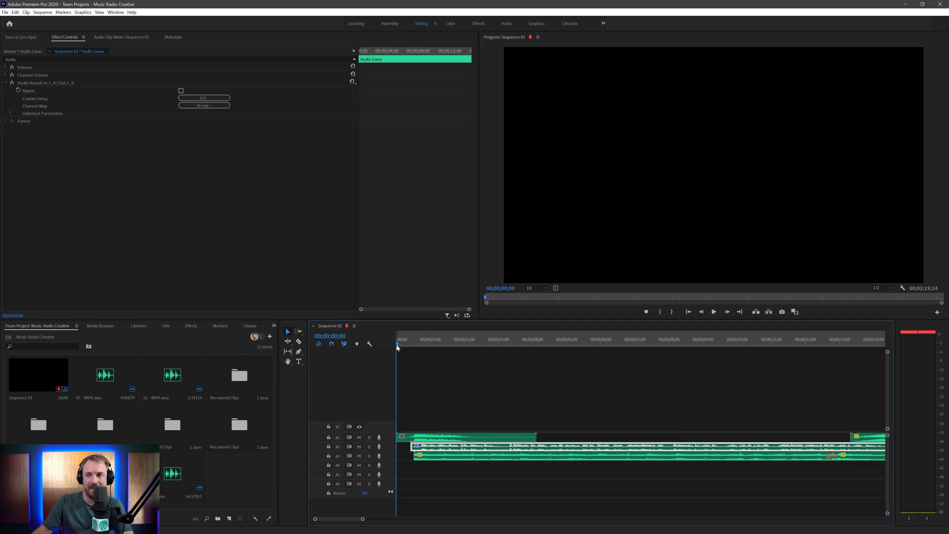
pyautogui.press('-')
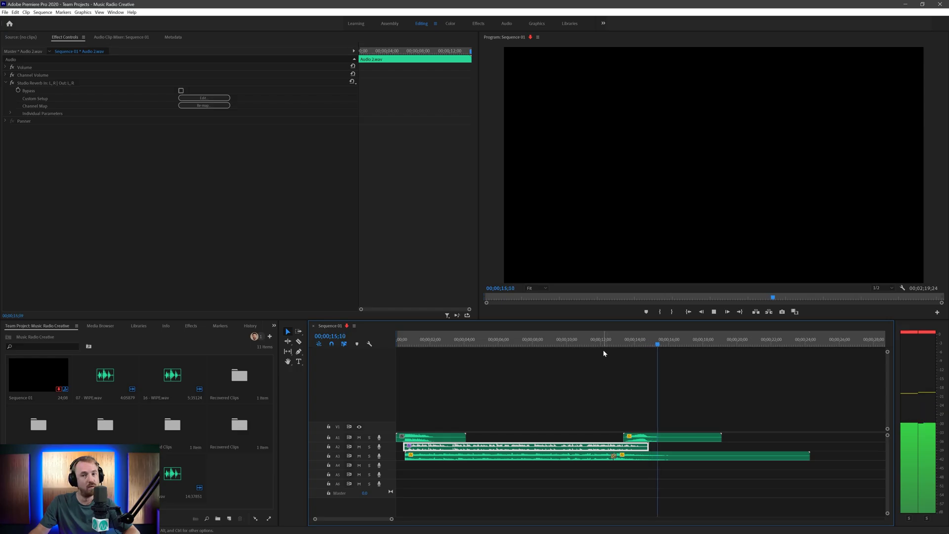
pyautogui.press('space')
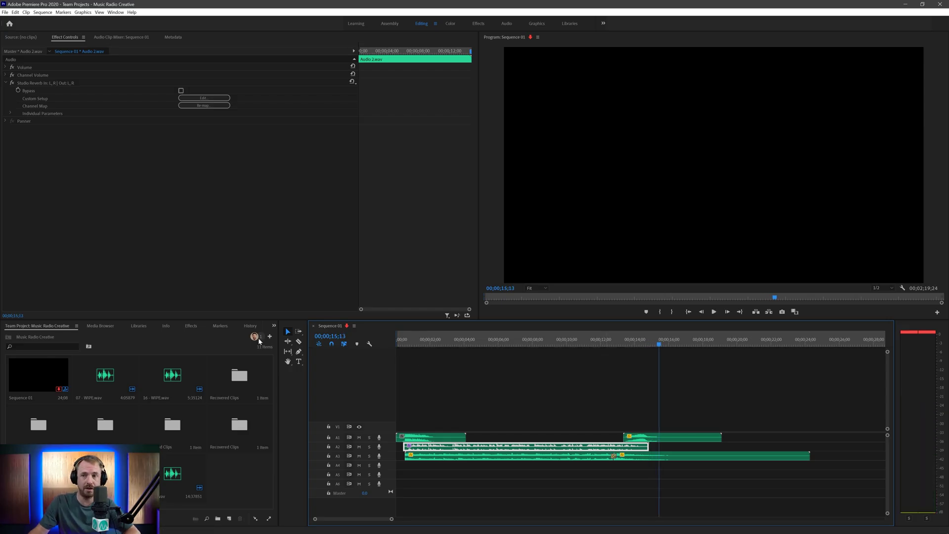
# - Send the A2 voice-over clip to Adobe Audition with Edit Clip In Adobe Audition
pyautogui.moveTo(257, 340)
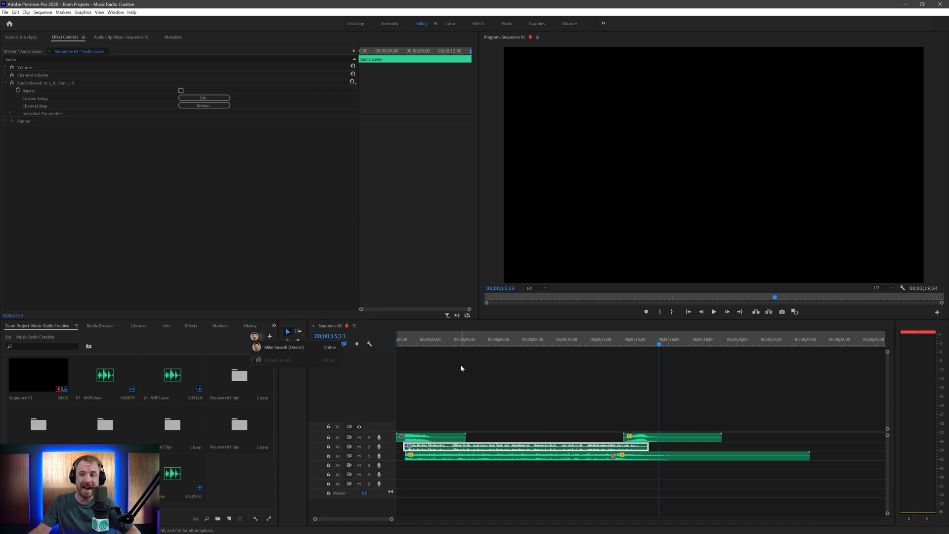
pyautogui.click(486, 425)
pyautogui.rightClick(492, 447)
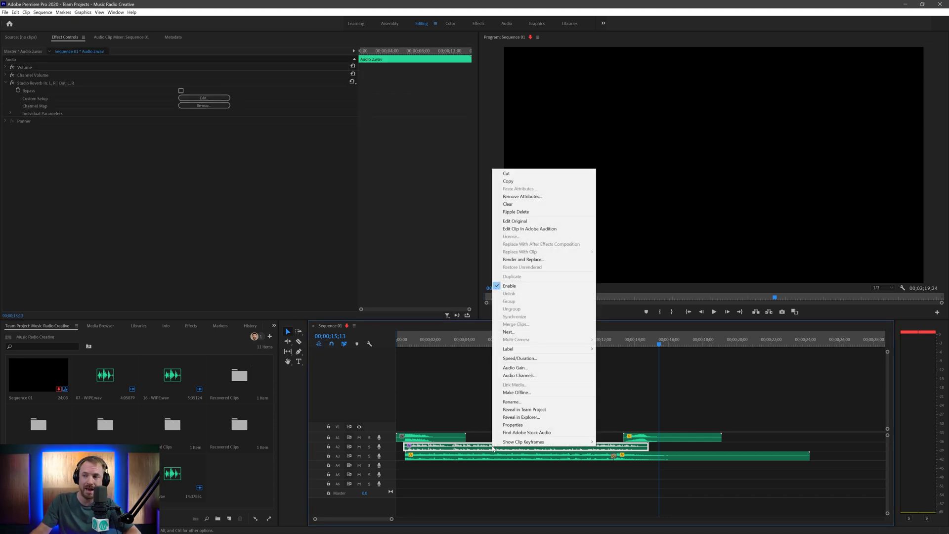
pyautogui.click(529, 230)
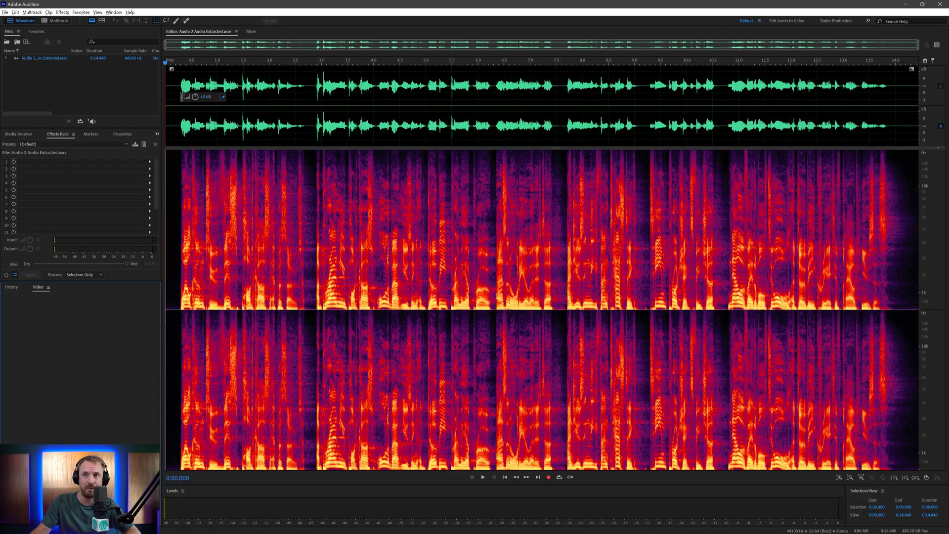
pyautogui.click(308, 125)
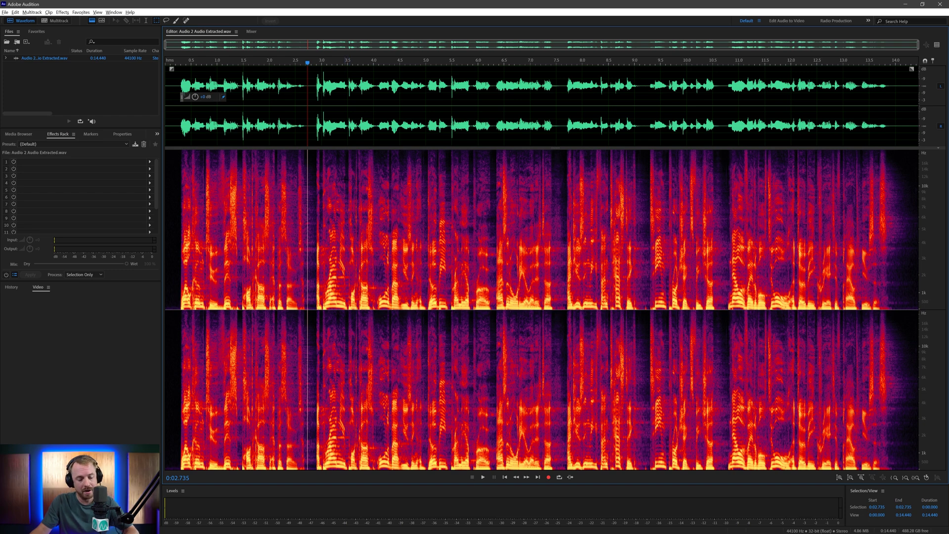
# - Return from Audition to Premiere Pro, where A2 now holds Audio 2 Audio Extracted.wav
pyautogui.hotkey('alt', 'Tab')
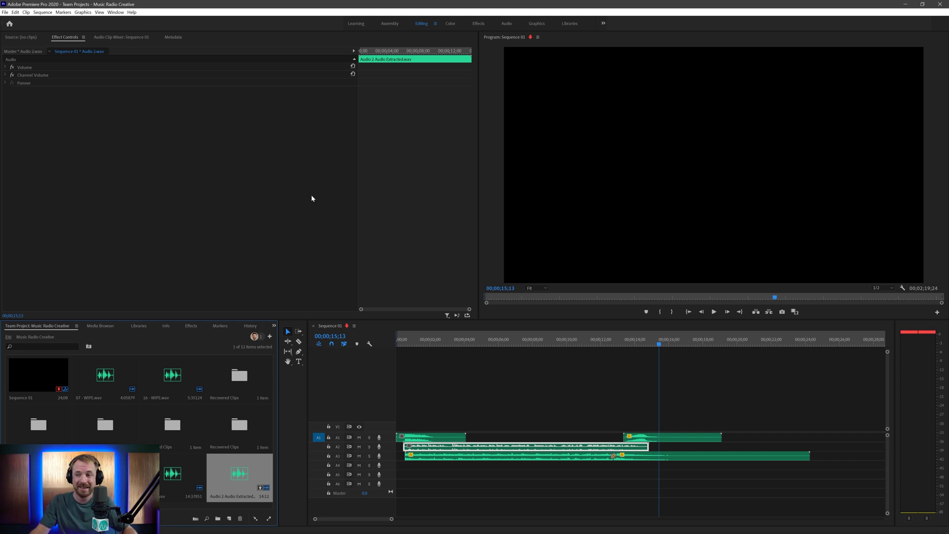
# - Start a media export as Waveform Audio with the sample rate set to 44100 Hz
pyautogui.click(6, 13)
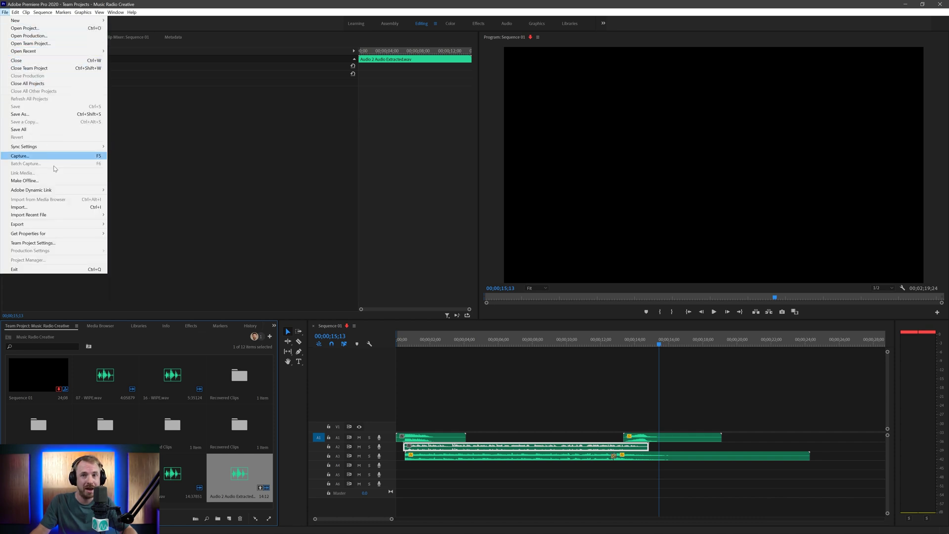
pyautogui.click(117, 225)
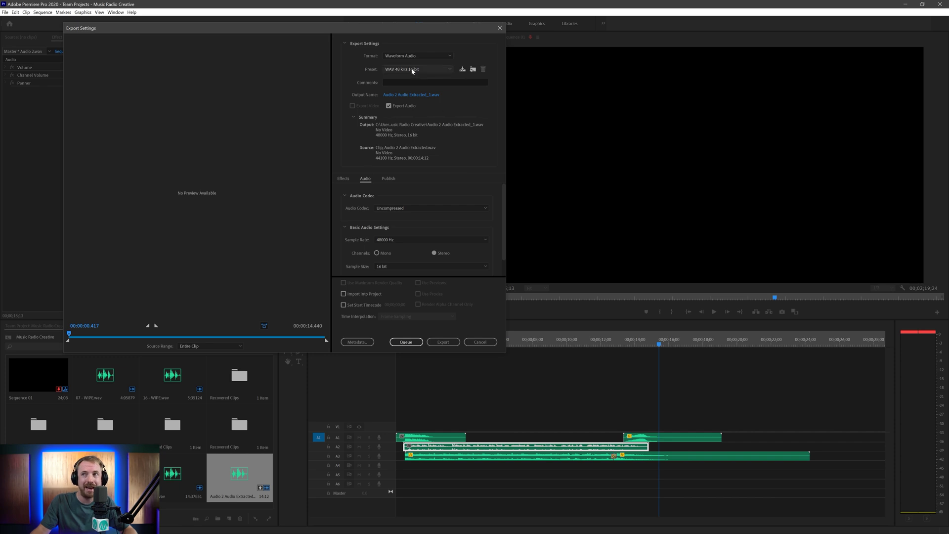
pyautogui.click(412, 71)
pyautogui.click(399, 55)
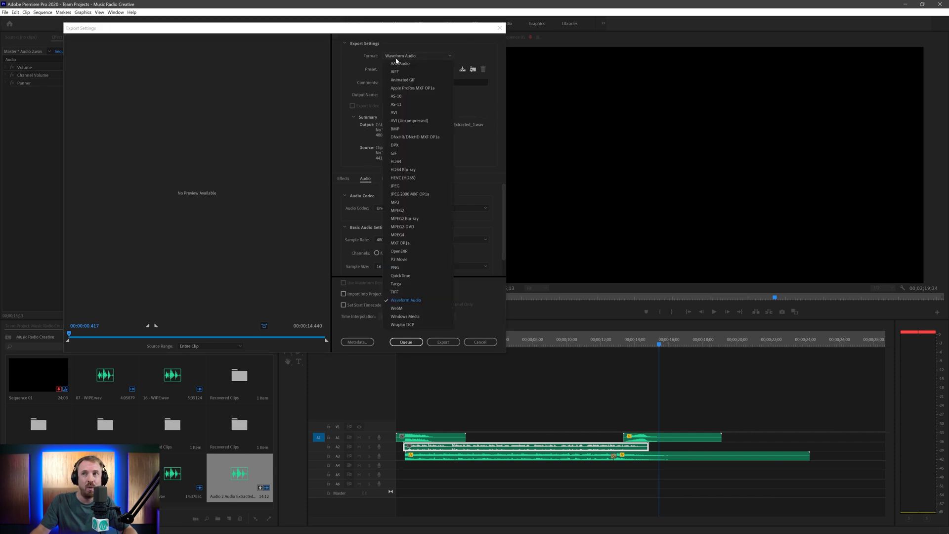
pyautogui.click(420, 300)
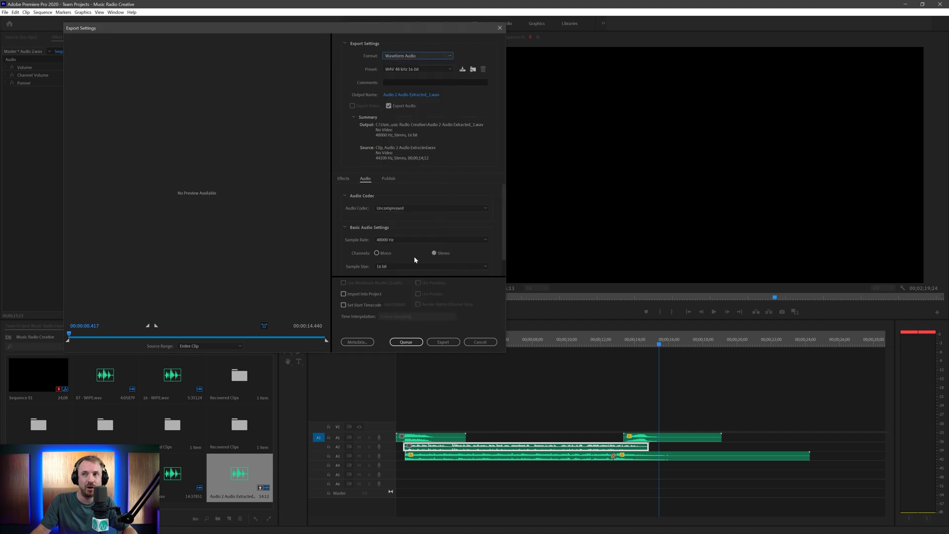
pyautogui.click(398, 71)
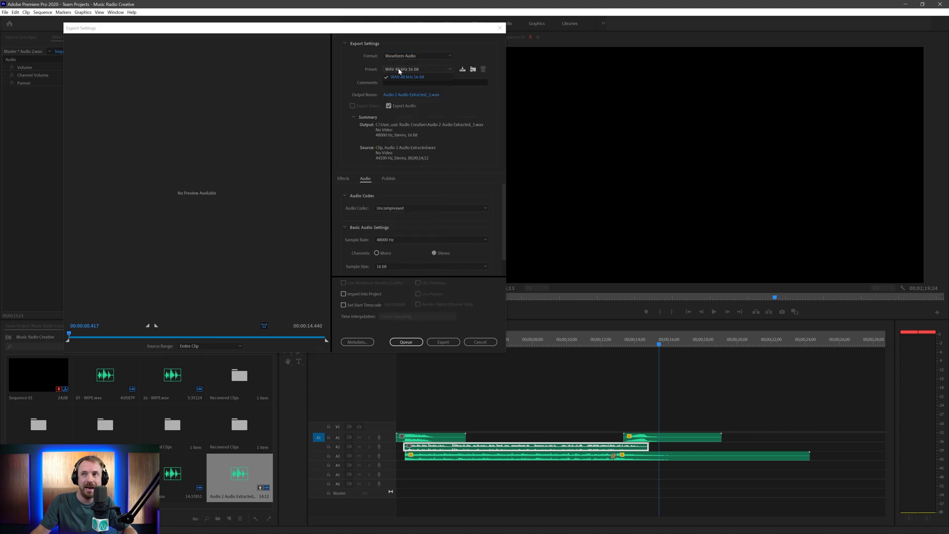
pyautogui.click(394, 241)
pyautogui.click(401, 292)
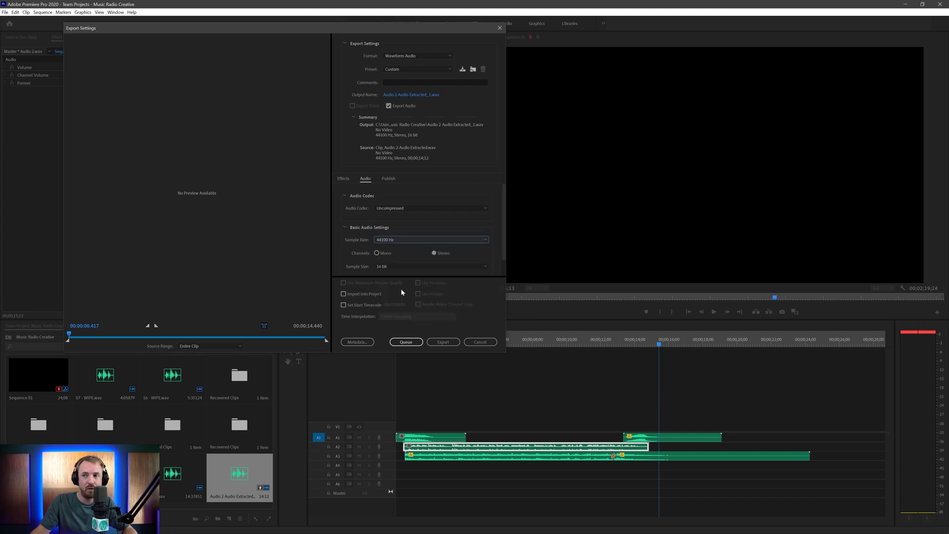